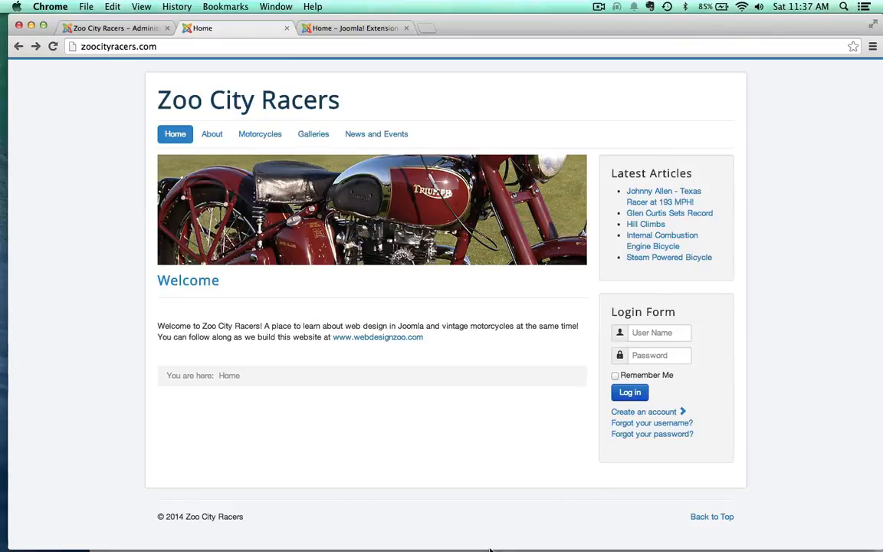
Step: Open the Module Manager in the site administration and compare its modules with those on the live home page
left_click(110, 29)
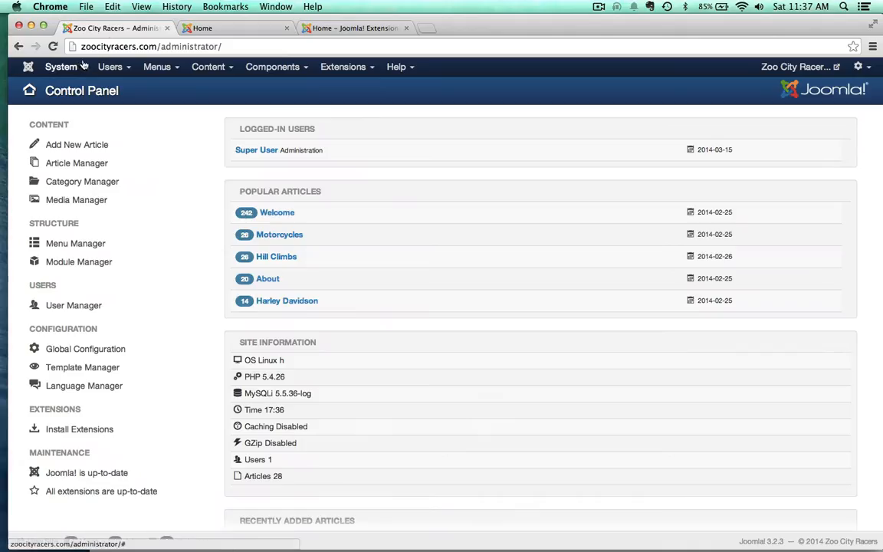
left_click(343, 70)
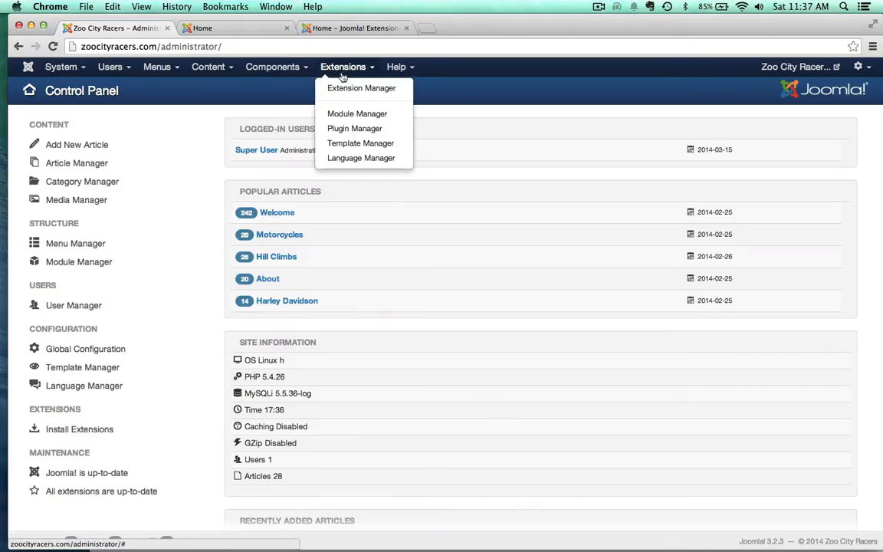
left_click(342, 113)
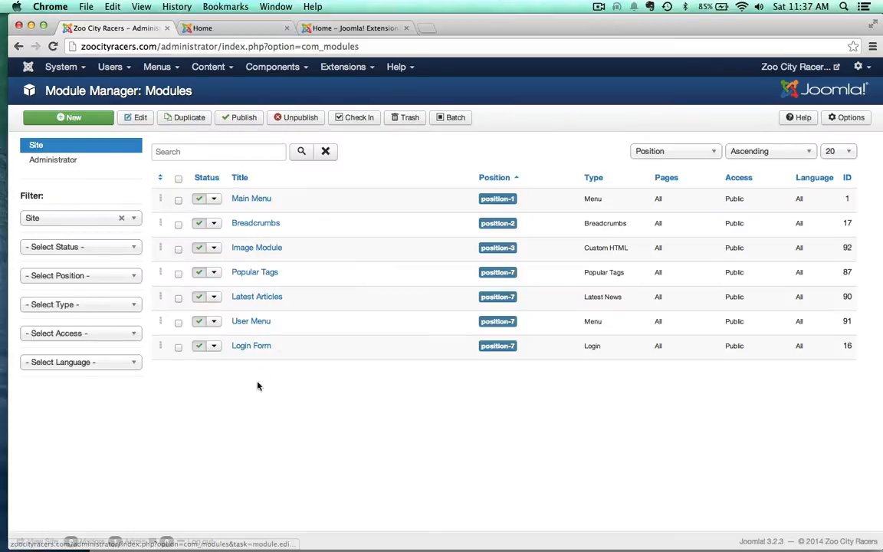
left_click(239, 35)
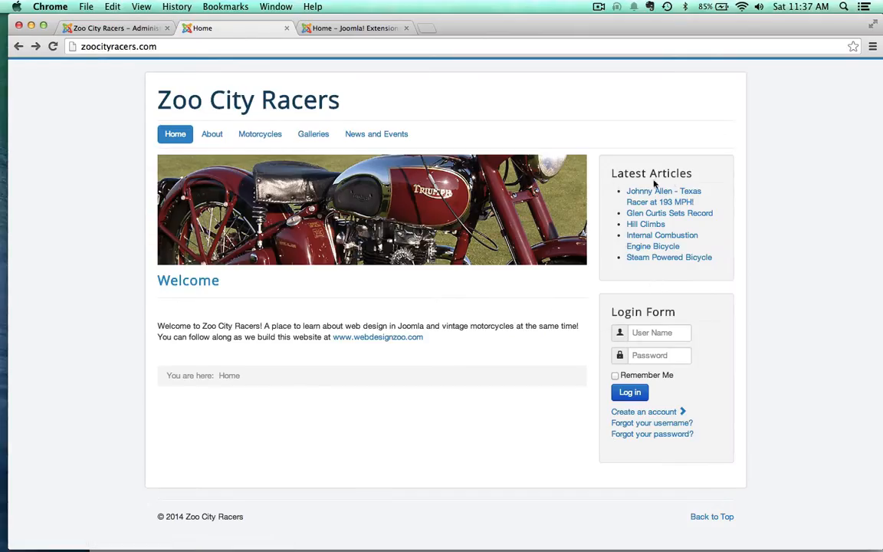
left_click(122, 28)
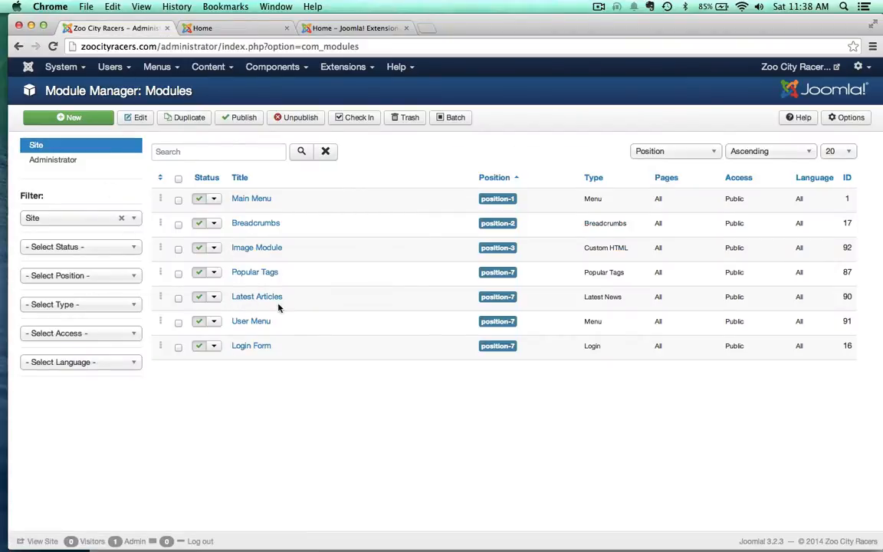
Step: Look through the module types available for a new module, and leave the selection without creating one
left_click(95, 121)
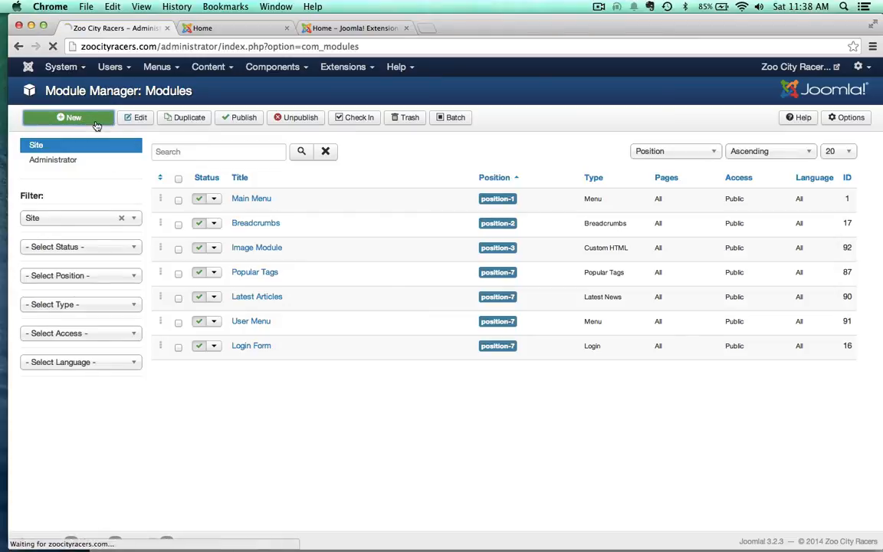
scroll(193, 371, "down", 3)
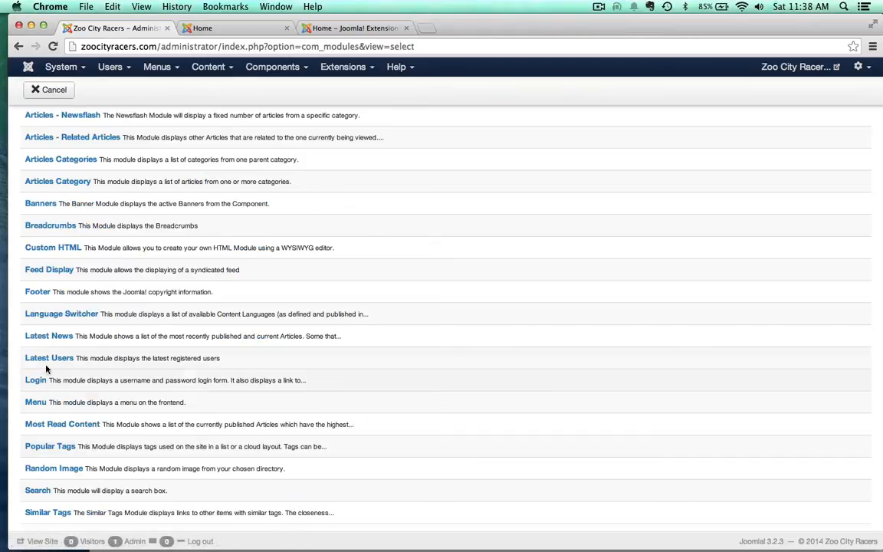
mouse_move(203, 338)
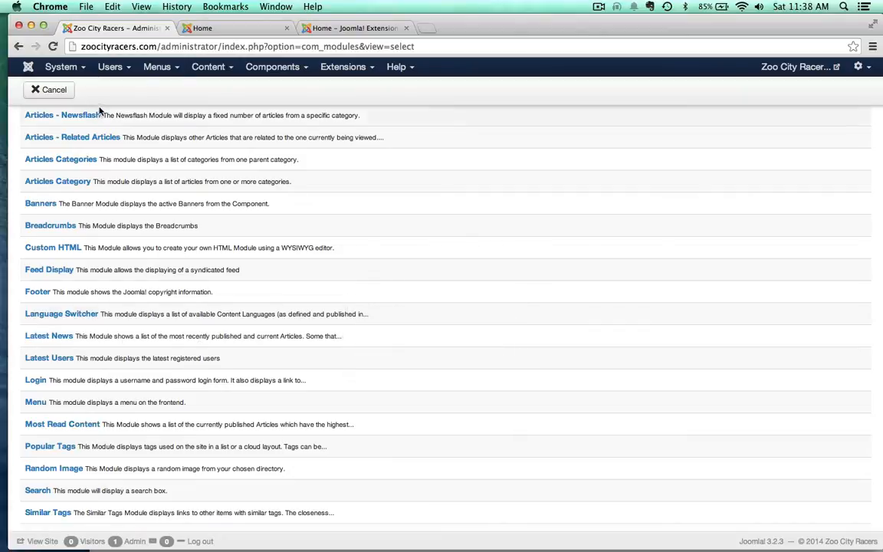
left_click(48, 90)
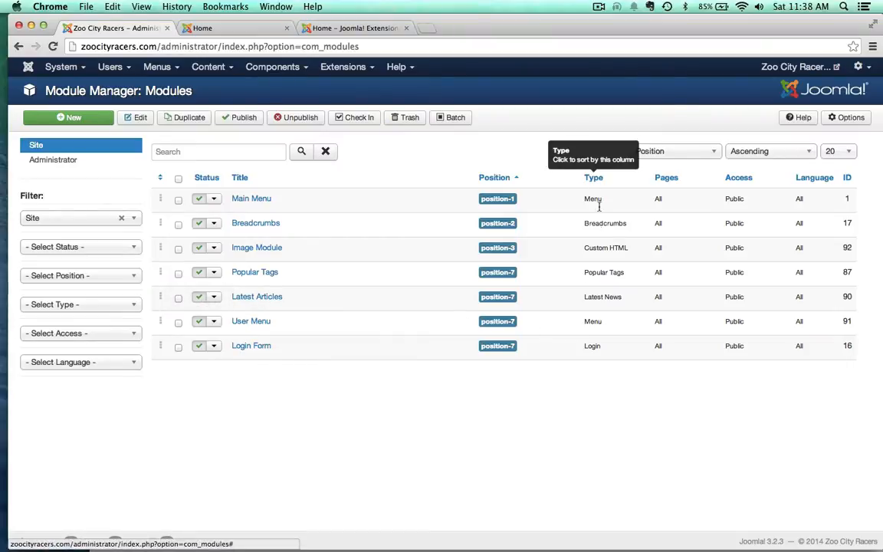
Step: Open the Latest Articles module for editing and check where it sits on the live home page
left_click(265, 298)
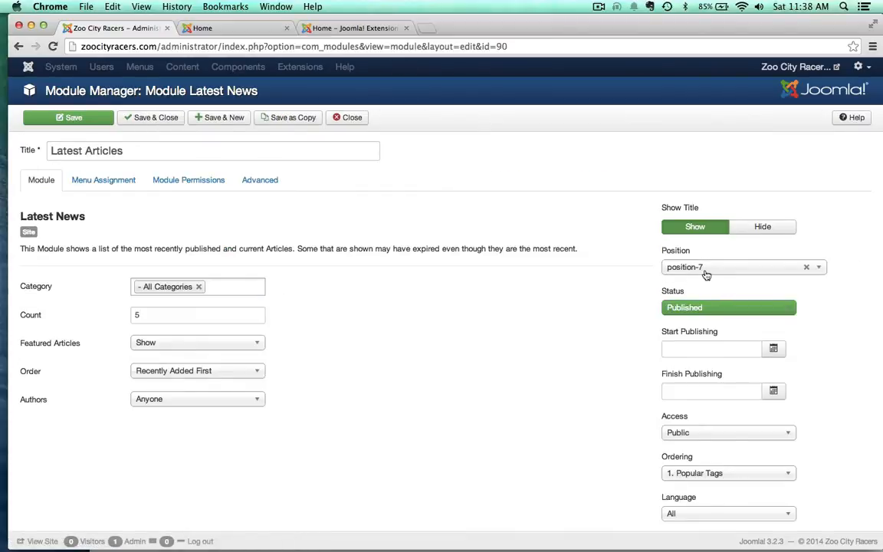
left_click(210, 28)
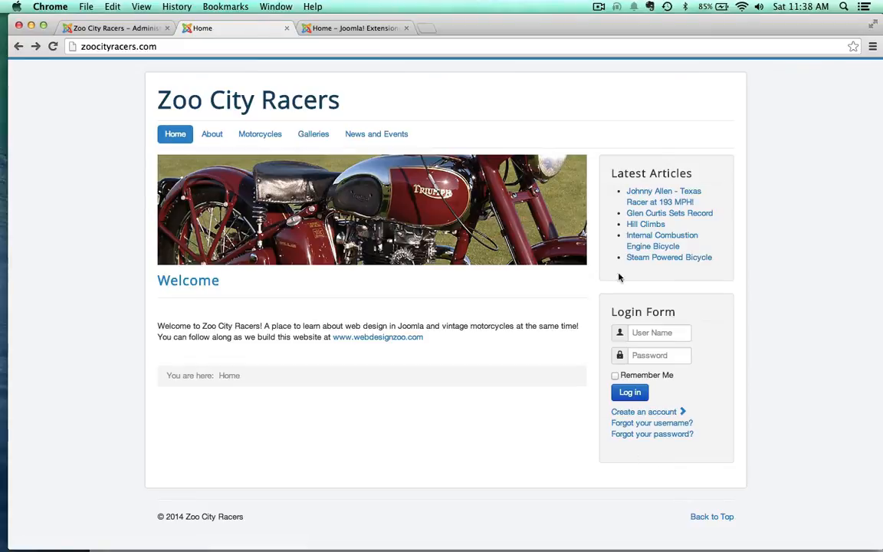
left_click(119, 27)
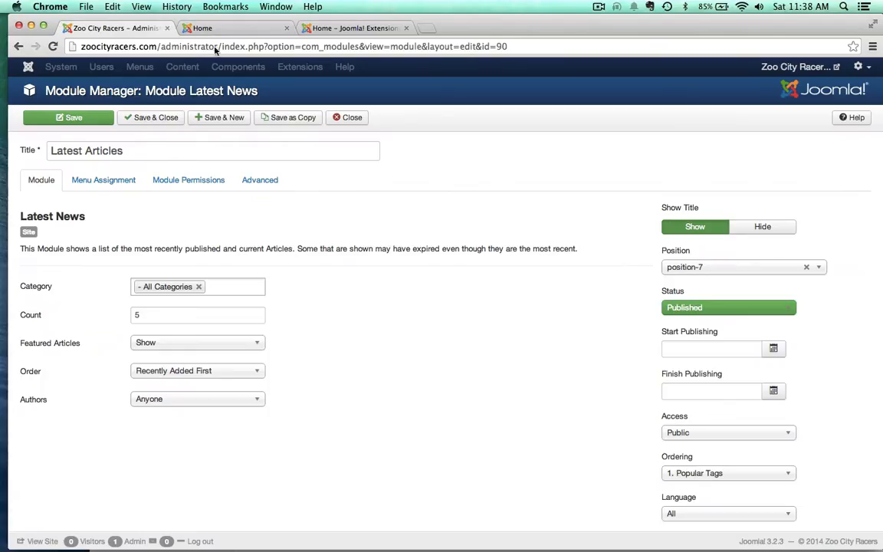
Step: Set the Latest Articles module's position to Protostar's Left [position-8], save it, and reload the live home page to check
left_click(674, 268)
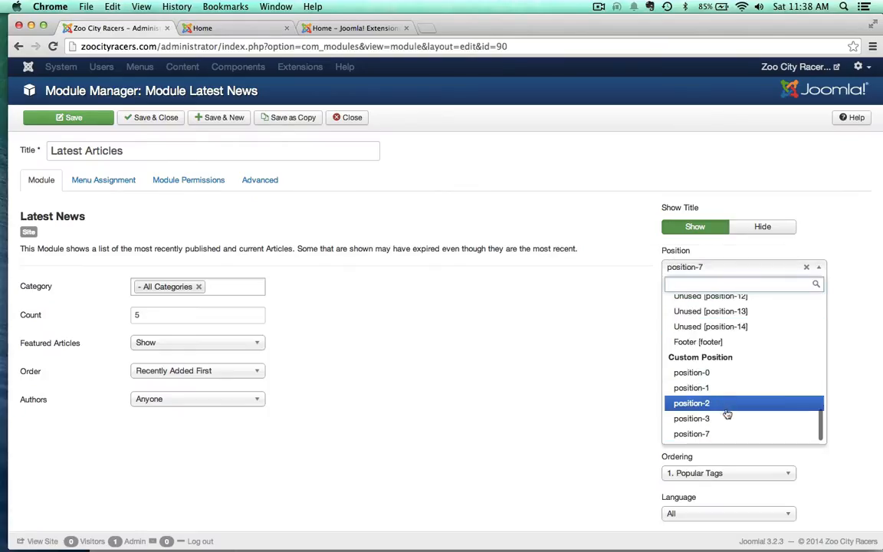
scroll(726, 407, "up", 3)
scroll(706, 375, "up", 10)
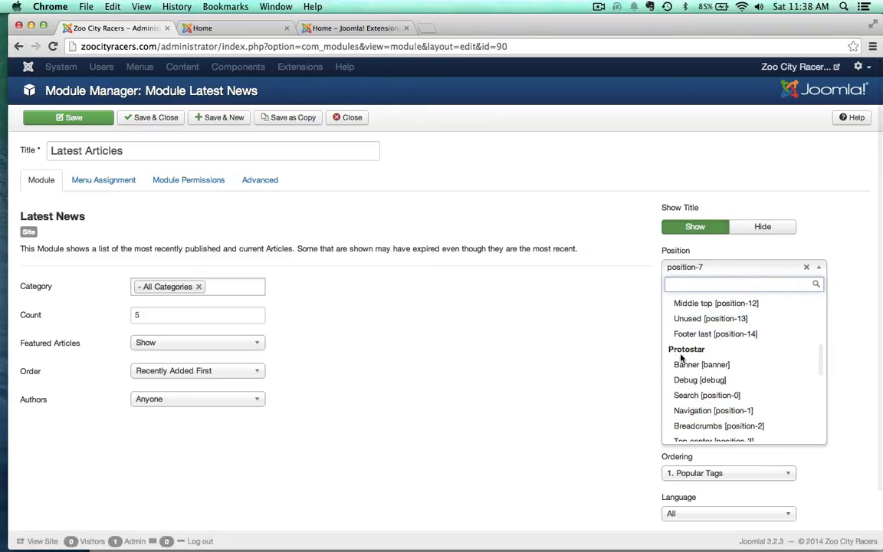
scroll(674, 384, "down", 2)
scroll(674, 385, "up", 2)
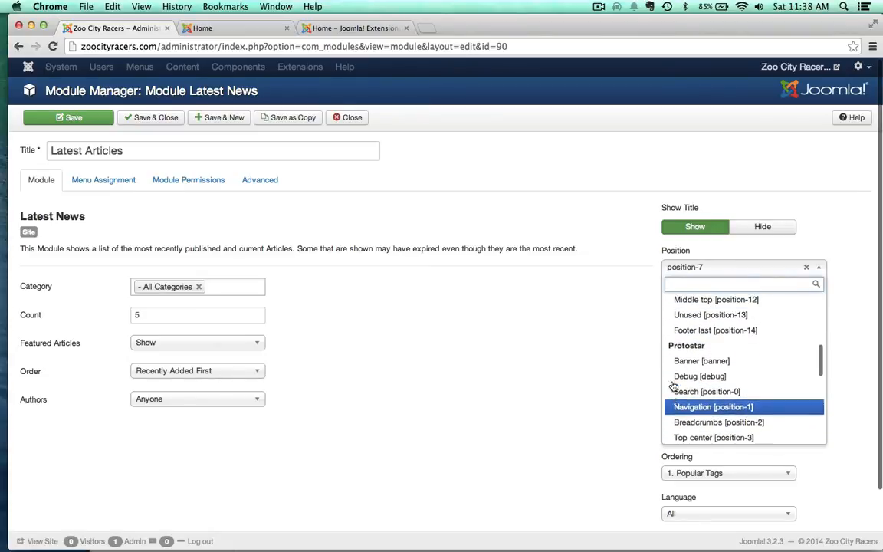
scroll(673, 360, "down", 2)
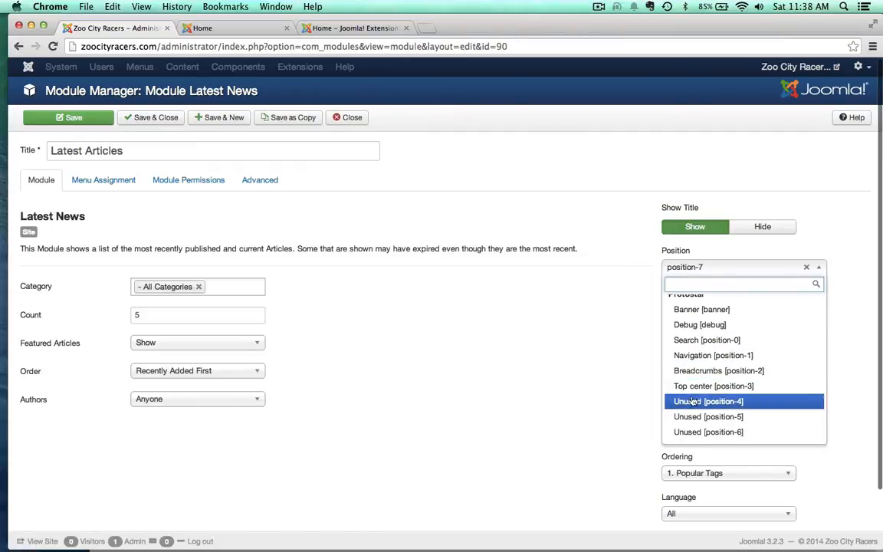
scroll(795, 421, "down", 1)
scroll(794, 421, "down", 1)
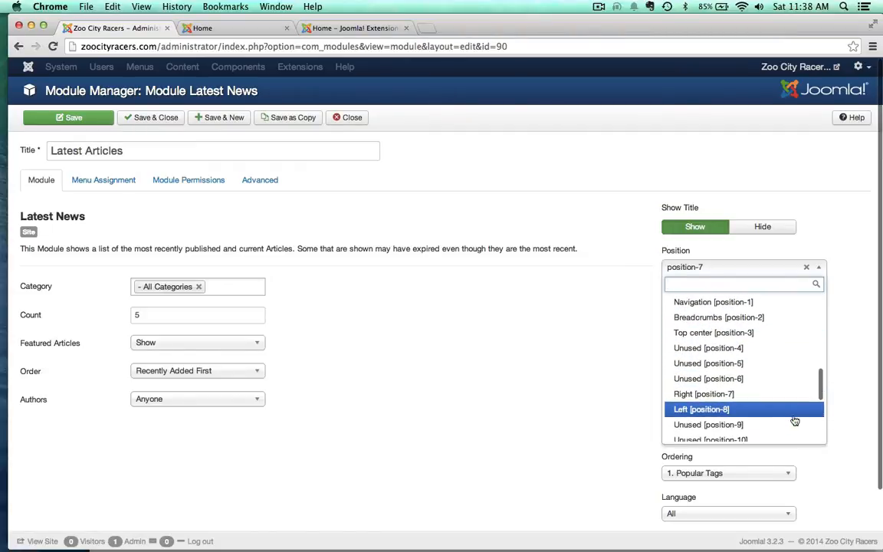
left_click(682, 410)
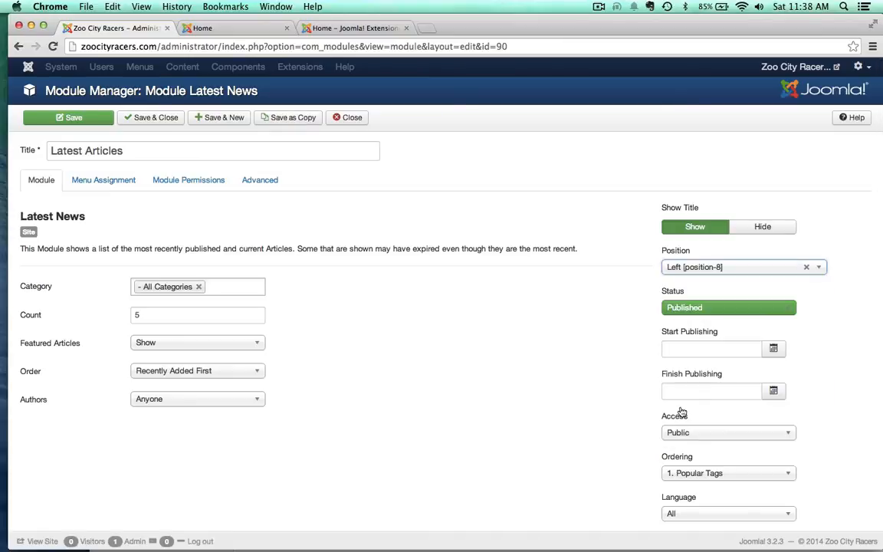
left_click(70, 117)
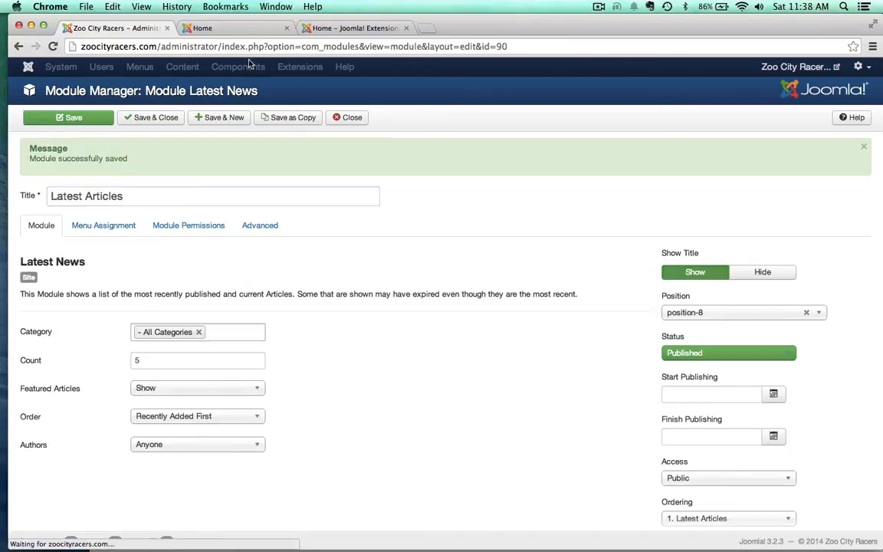
left_click(231, 27)
key("super+r")
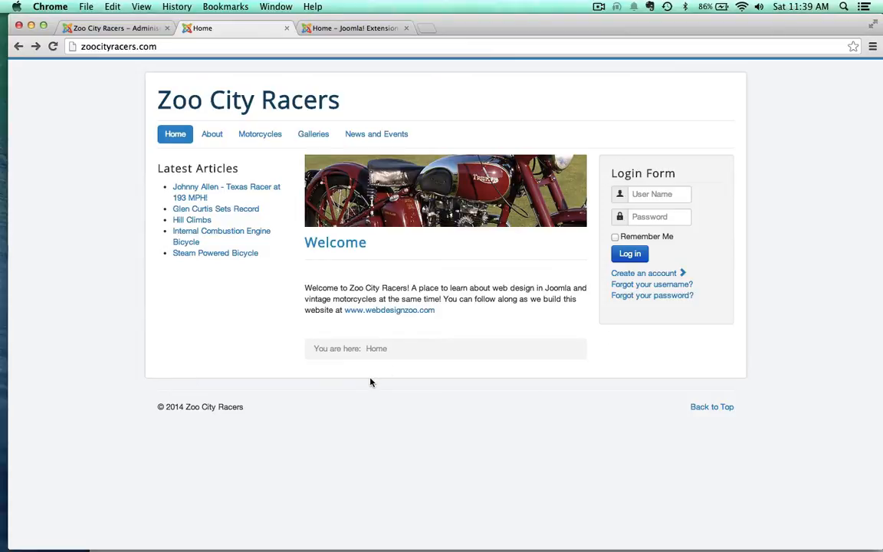
Step: Set the Latest Articles module's position back to Protostar's Right [position-7], save it, and reload the live home page
key("super+1")
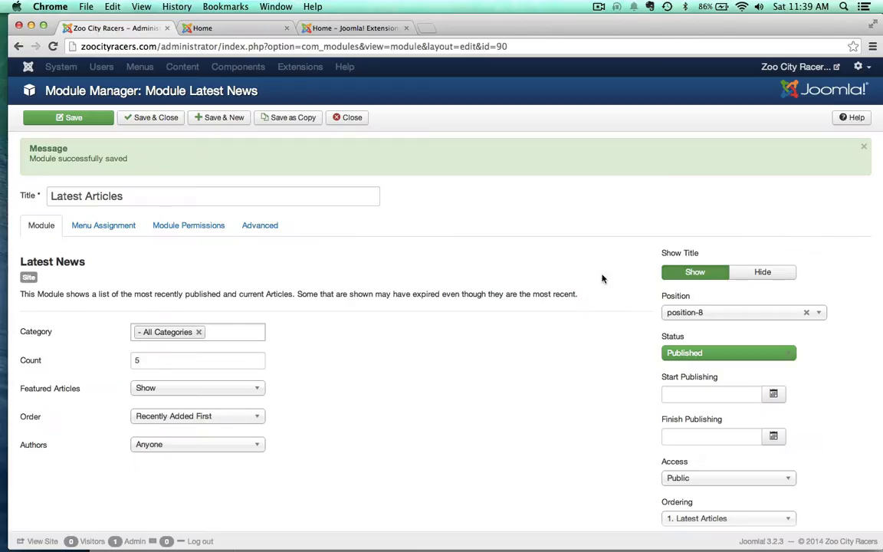
left_click(677, 310)
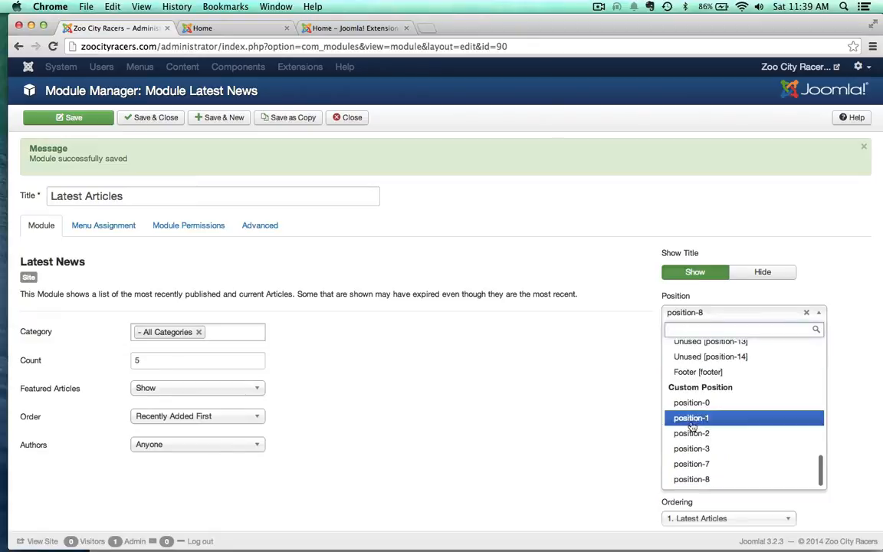
scroll(706, 437, "up", 3)
scroll(706, 437, "up", 2)
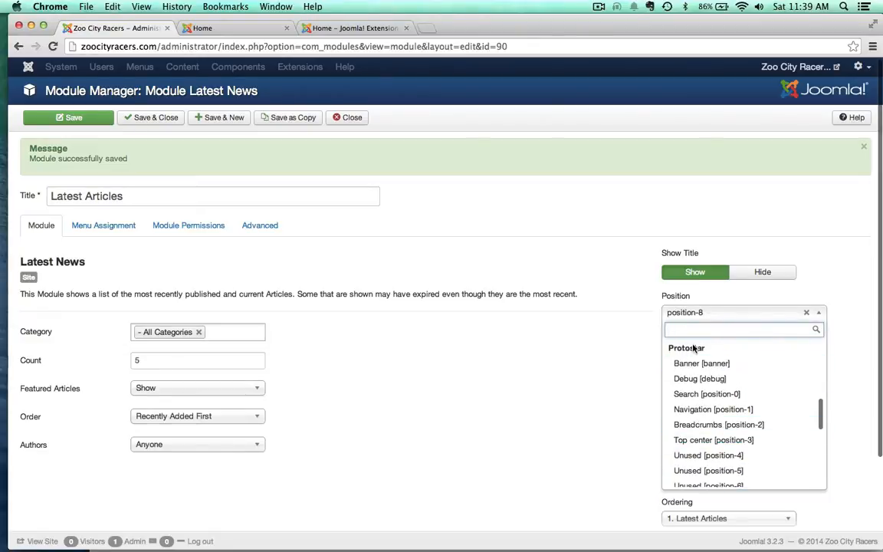
scroll(788, 375, "down", 5)
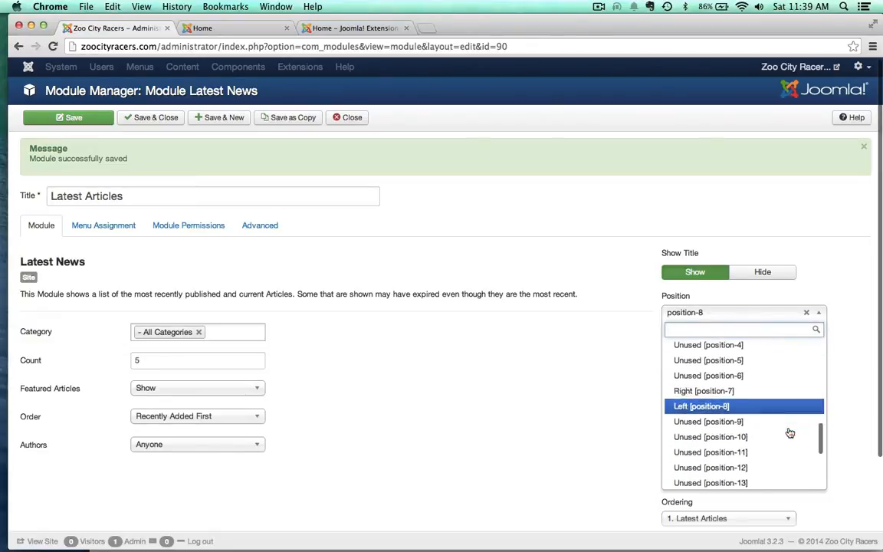
left_click(693, 390)
left_click(77, 112)
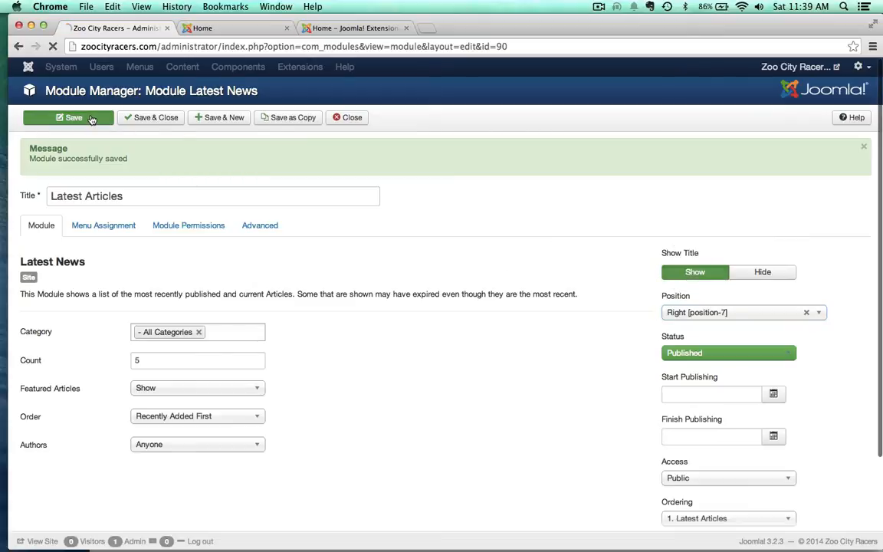
left_click(237, 30)
key("super+r")
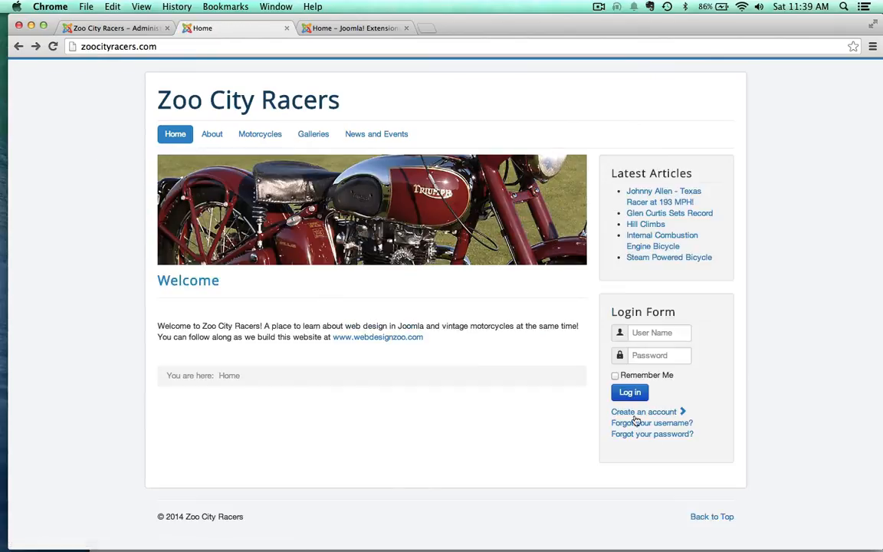
Step: Close the Latest Articles module in the administration and open the Template Manager
left_click(81, 29)
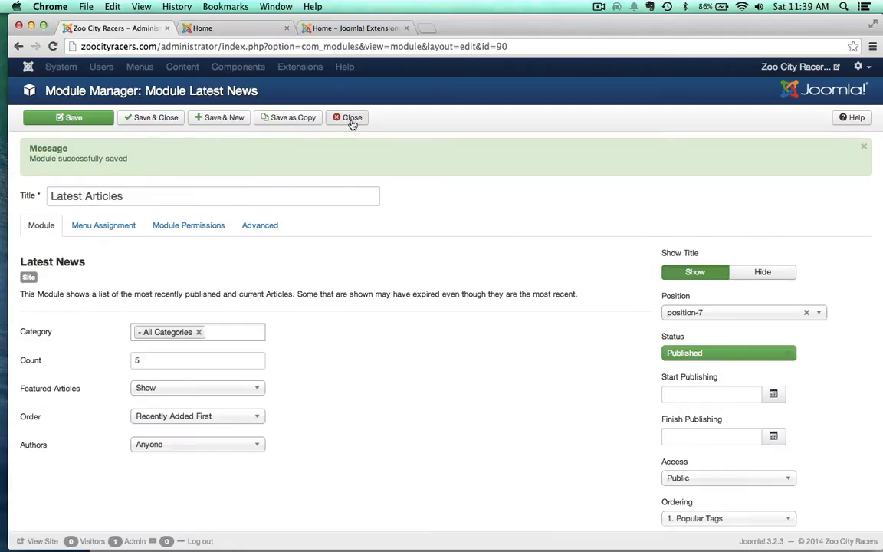
left_click(352, 121)
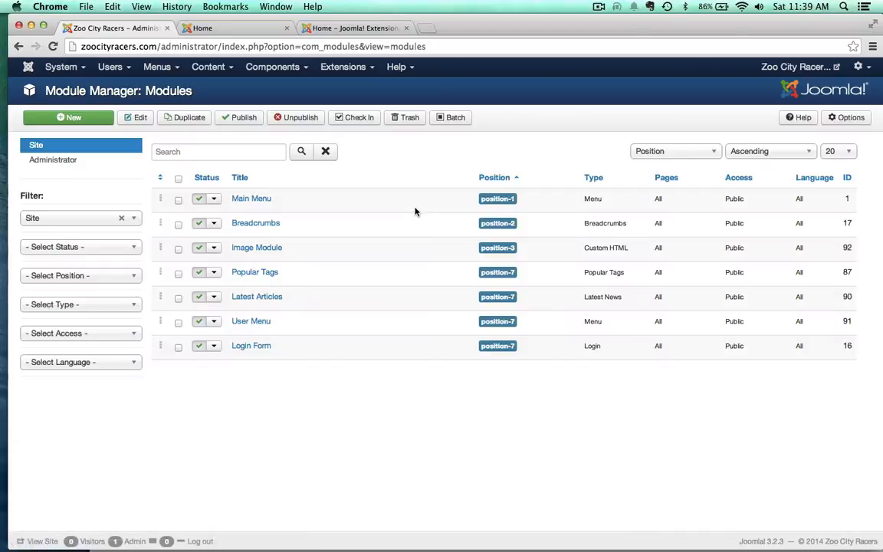
left_click(337, 67)
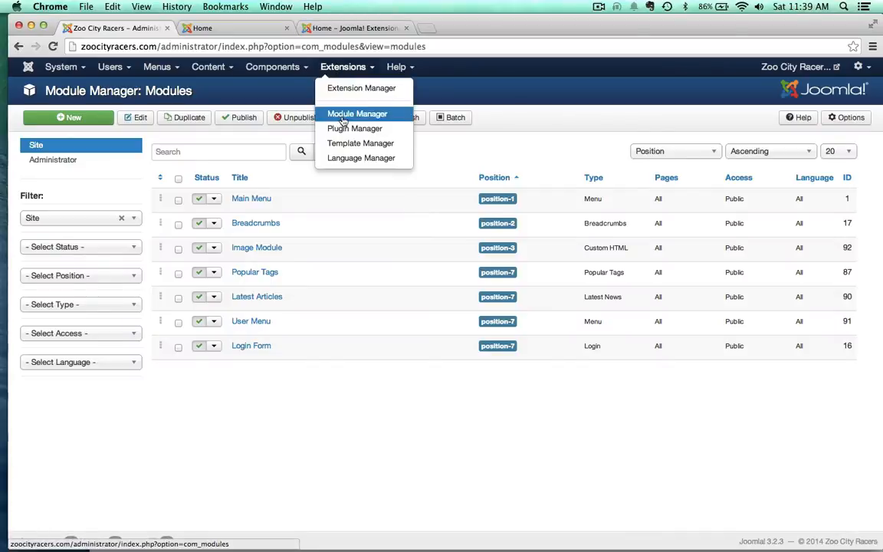
left_click(346, 143)
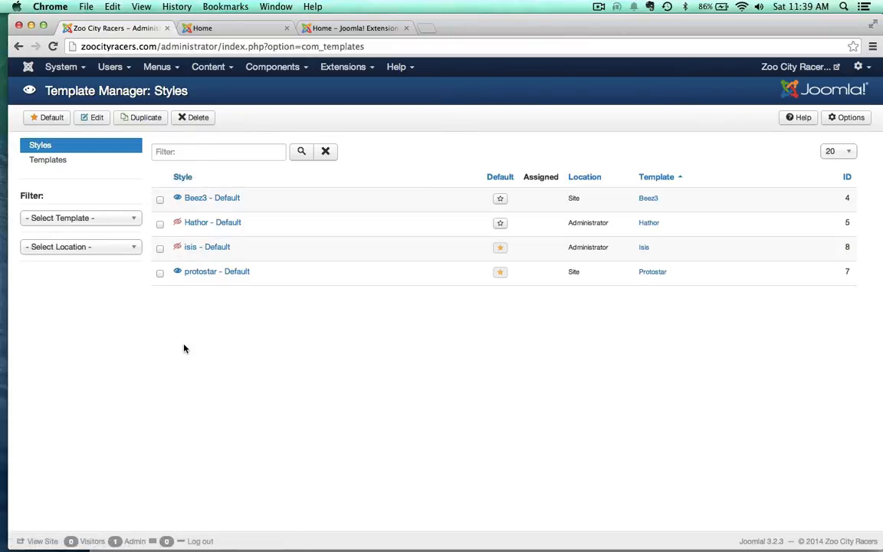
Step: Set Preview Module Positions to Disabled in the Template Manager options, then save and close them
left_click(848, 120)
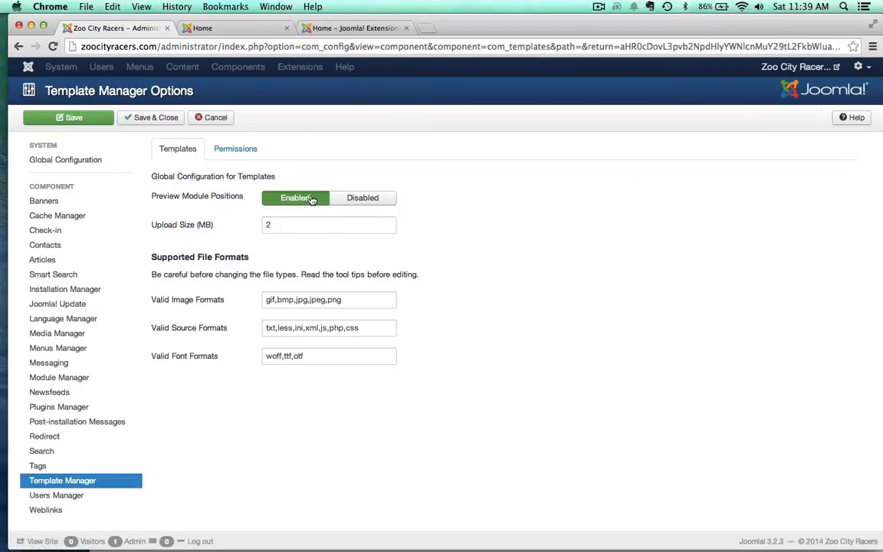
left_click(360, 199)
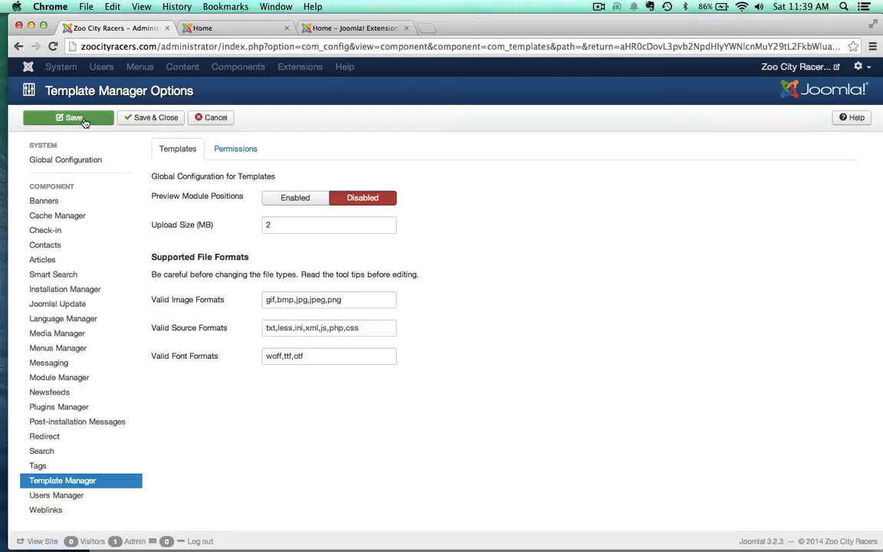
left_click(151, 120)
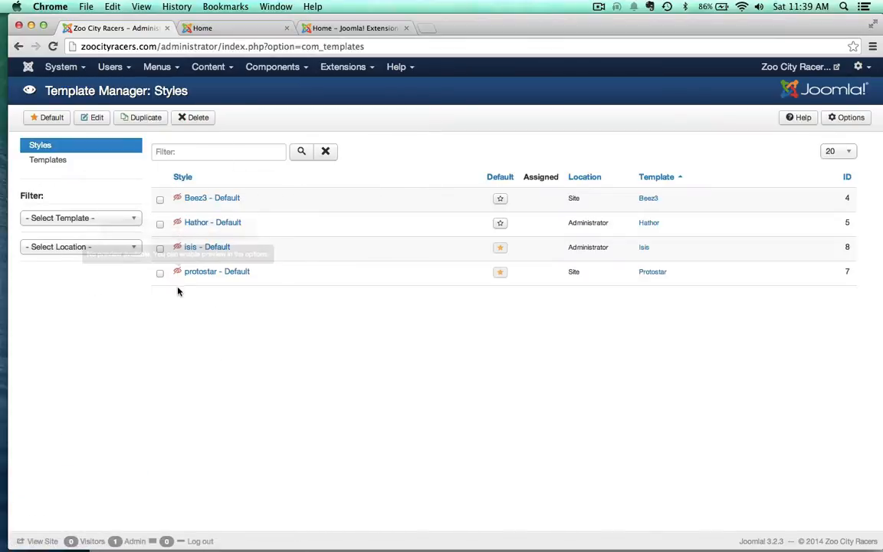
Step: Set Preview Module Positions to Enabled in the Template Manager options, saving and closing them
left_click(846, 118)
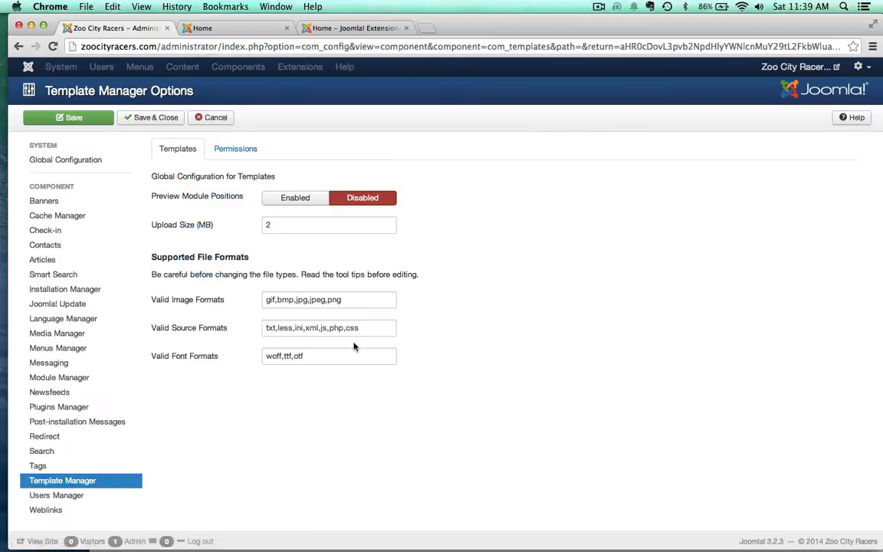
left_click(268, 197)
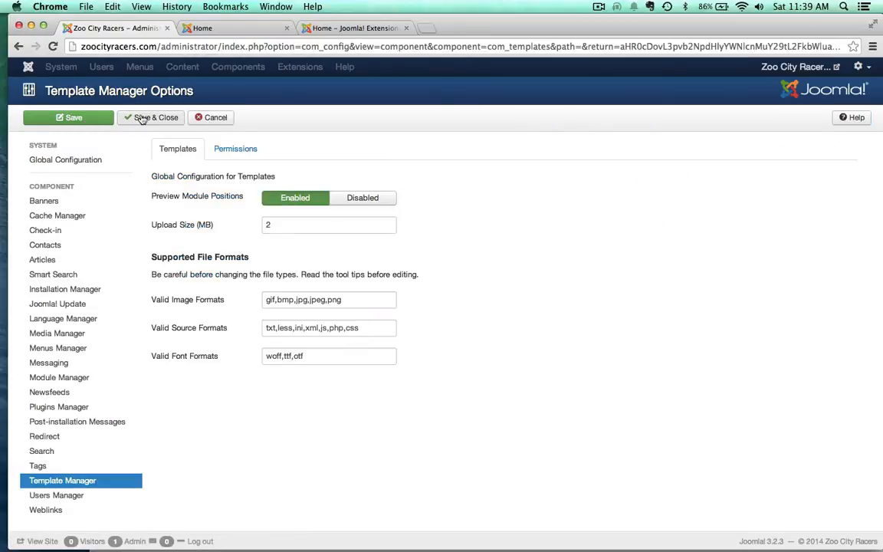
left_click(165, 117)
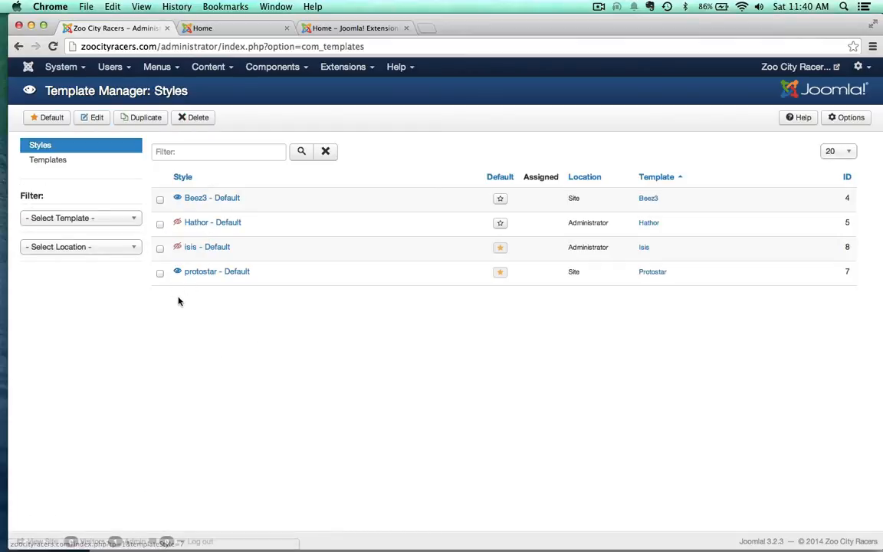
Step: Preview the module positions of the protostar - Default style down to the page footer, and close the preview
left_click(176, 274)
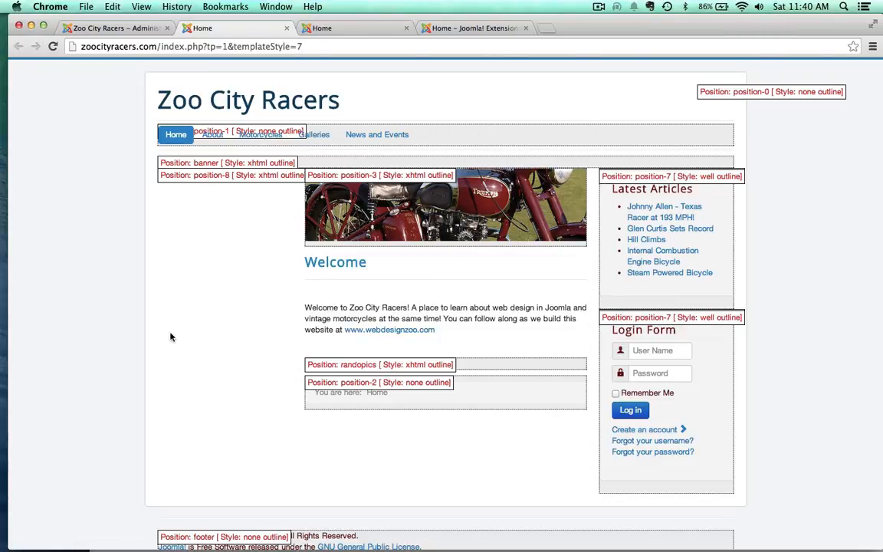
scroll(163, 373, "down", 2)
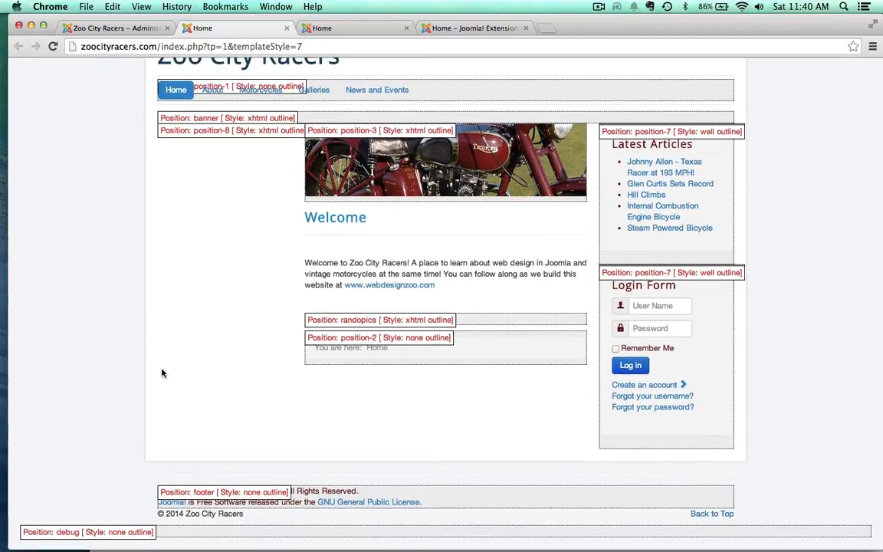
left_click(287, 28)
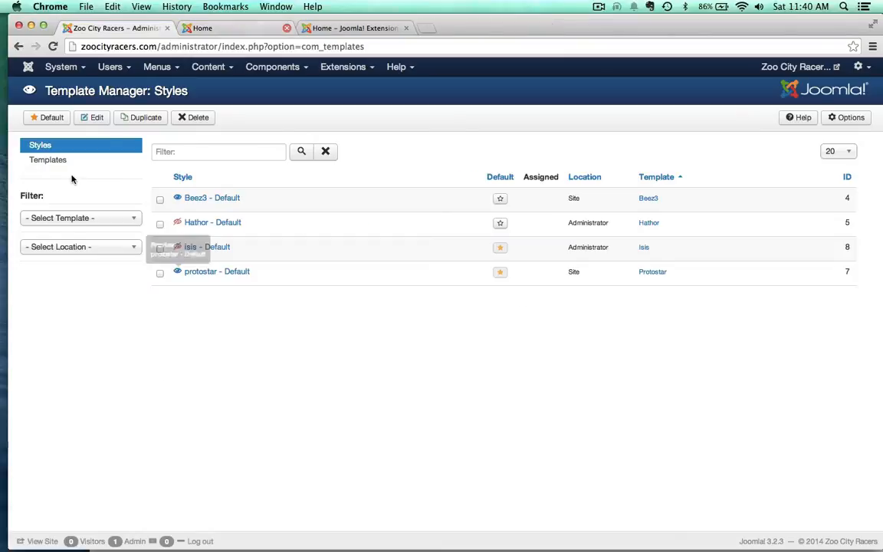
Step: Open the Module Manager and compare its module list with the modules shown on the live home page
left_click(355, 69)
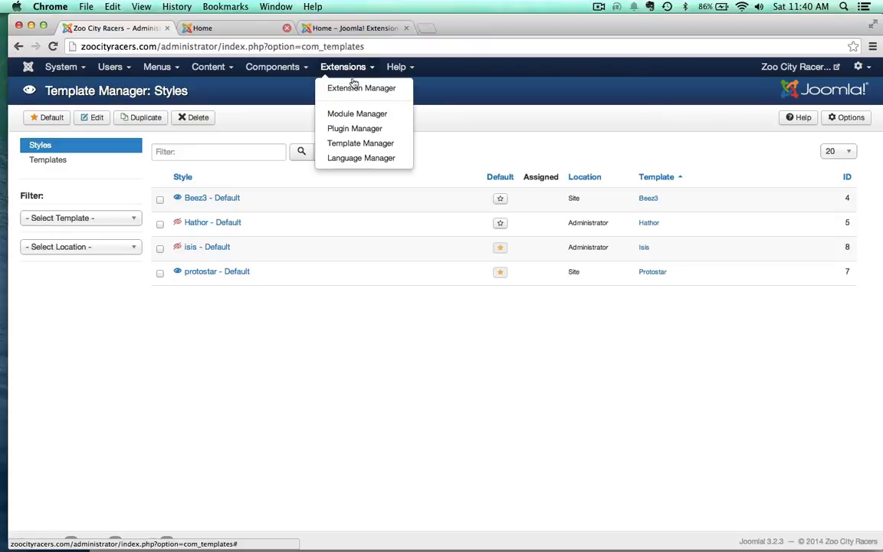
left_click(341, 114)
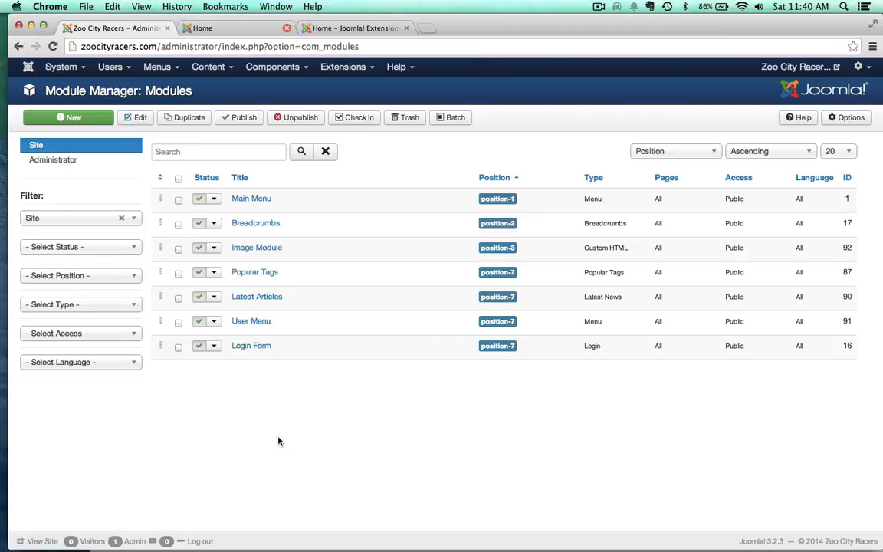
left_click(222, 28)
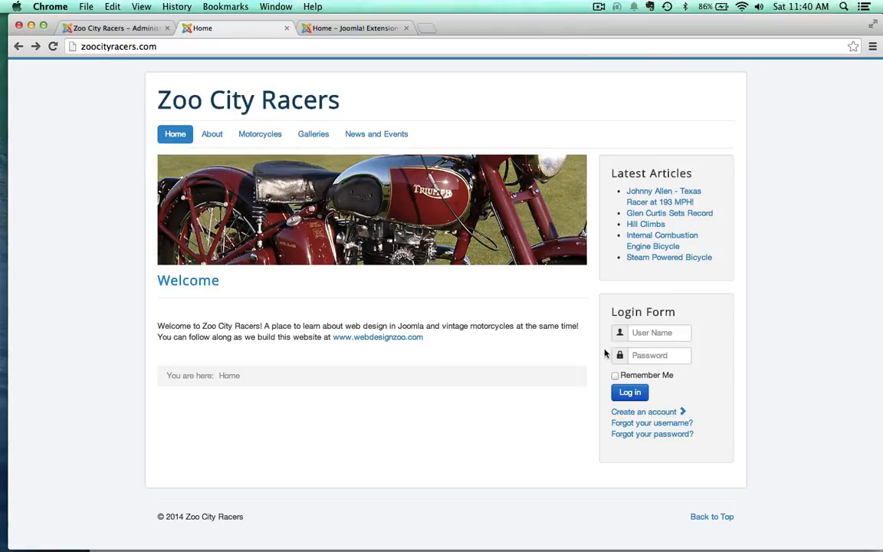
left_click(123, 28)
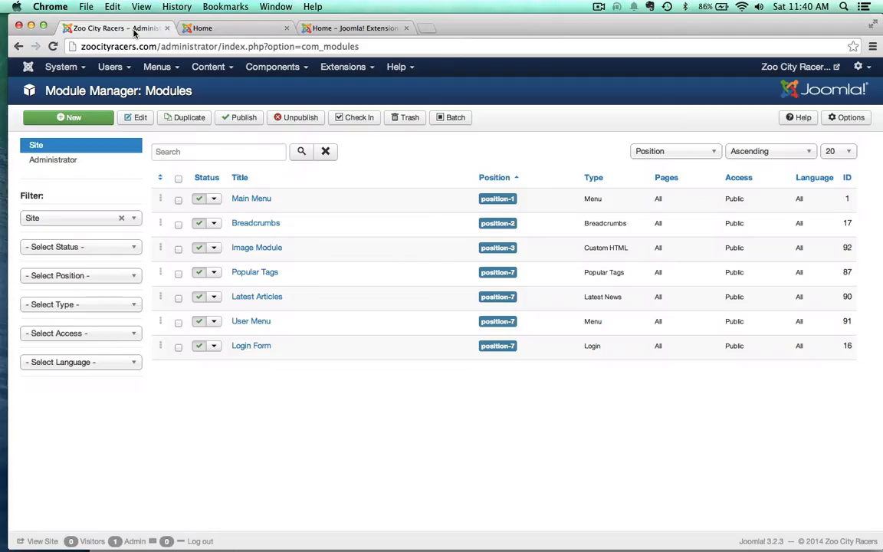
Step: Unpublish the Latest Articles and Login Form modules together, and reload the live home page
left_click(179, 298)
left_click(291, 119)
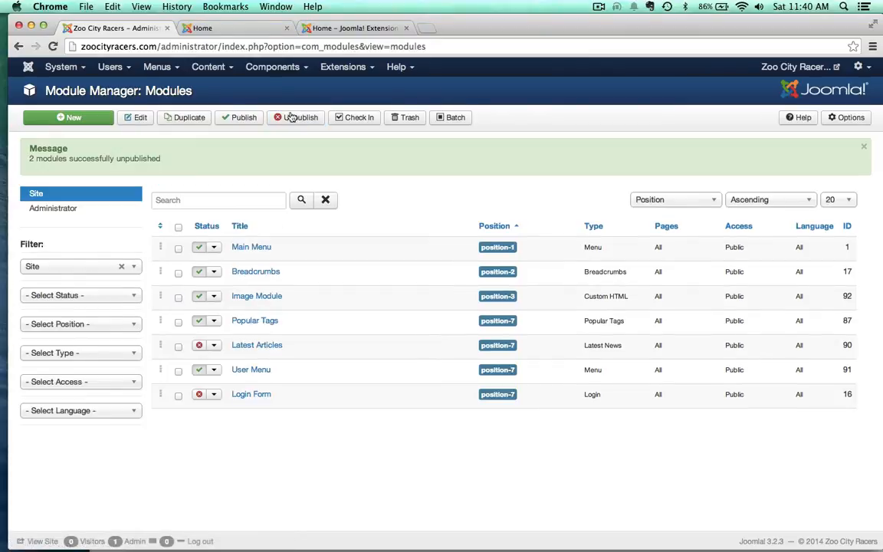
left_click(228, 31)
key("super+r")
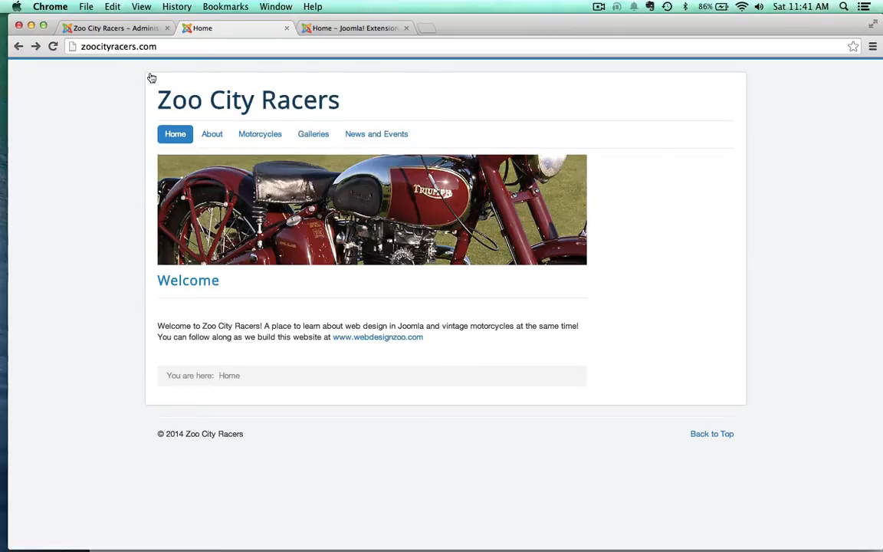
Step: Examine the breadcrumbs below the article on the live About page, and return to the home page
left_click(119, 29)
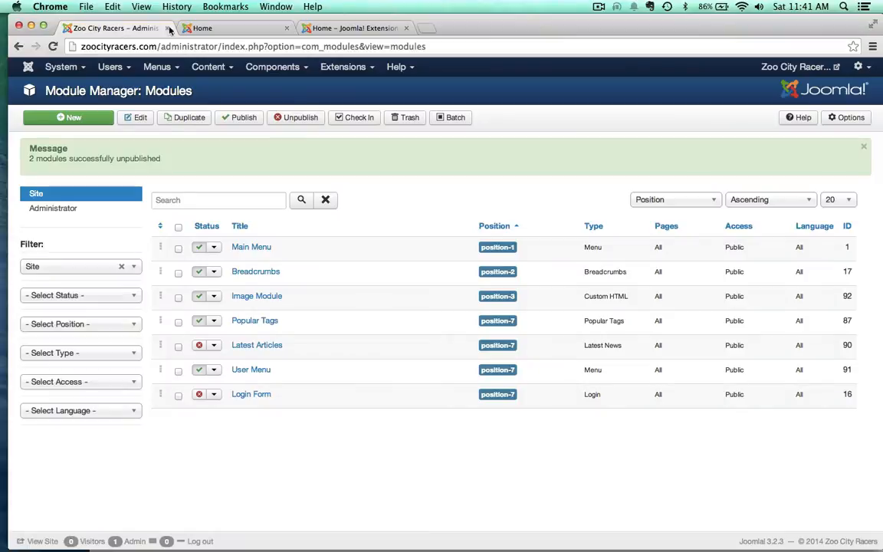
left_click(221, 34)
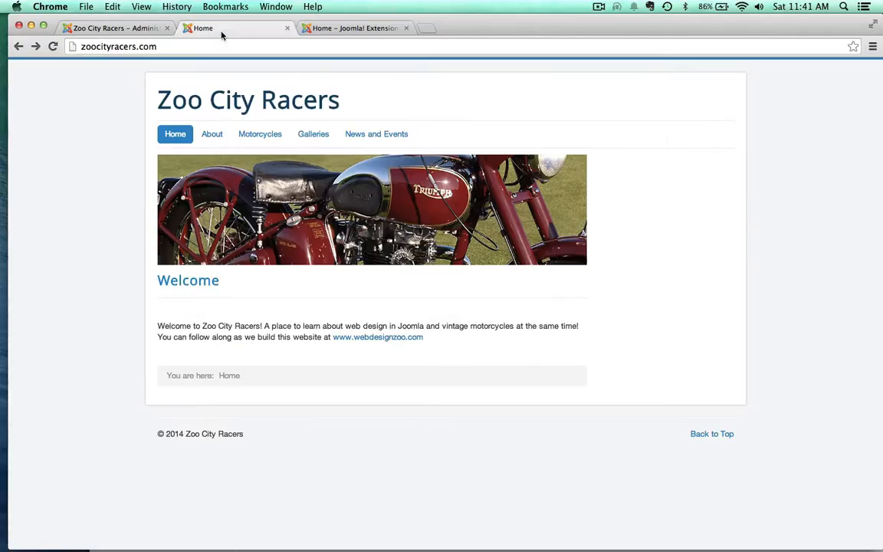
left_click(212, 133)
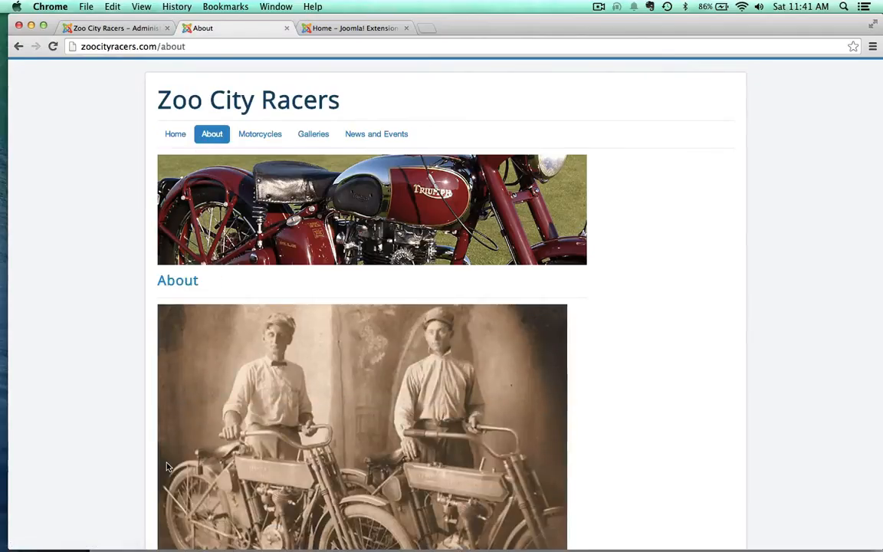
scroll(192, 491, "down", 5)
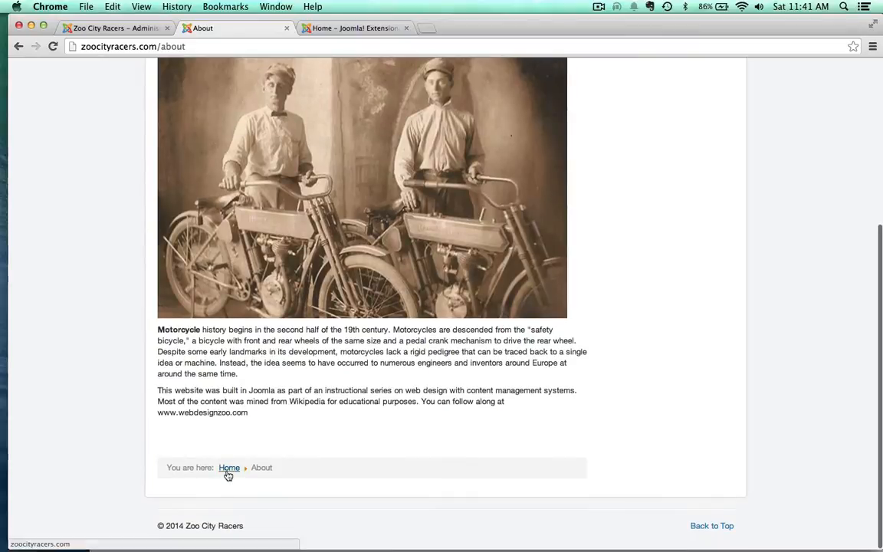
scroll(154, 399, "up", 10)
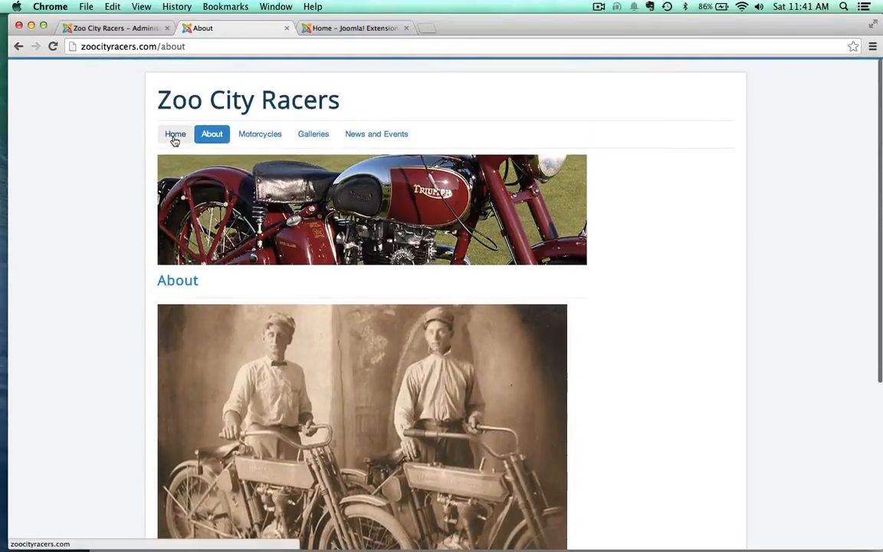
left_click(174, 136)
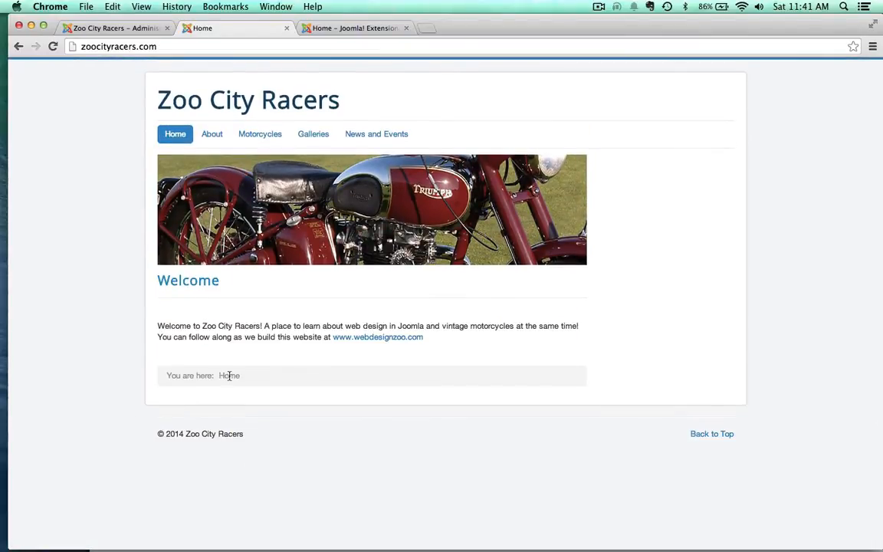
Step: Open the Breadcrumbs module's menu assignment settings in the administration
left_click(117, 28)
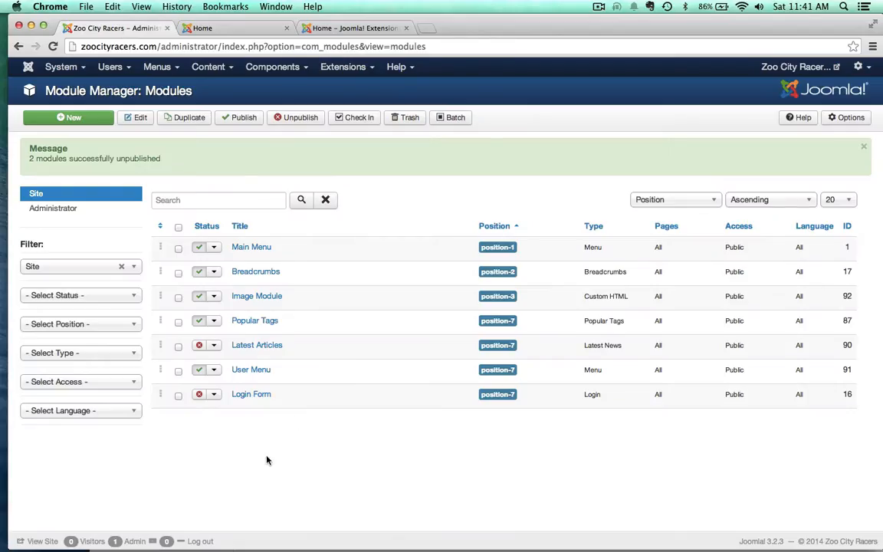
left_click(256, 274)
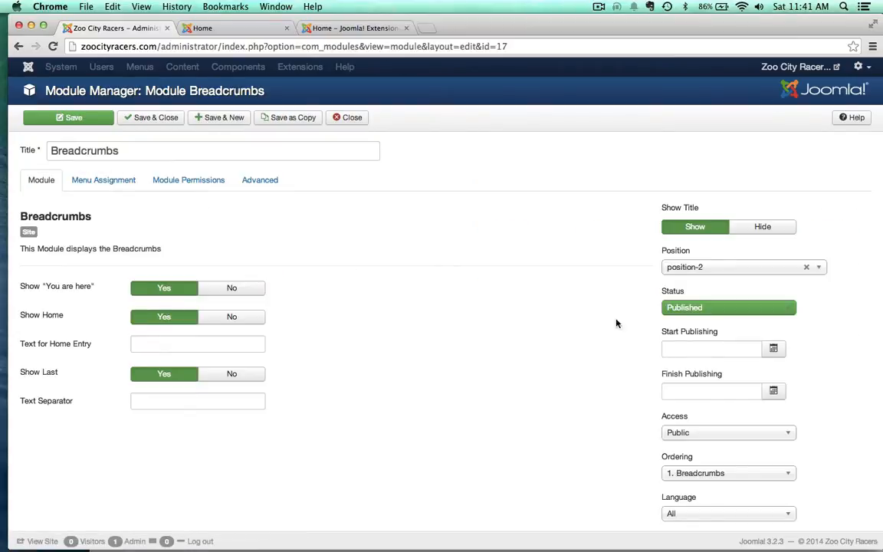
left_click(98, 183)
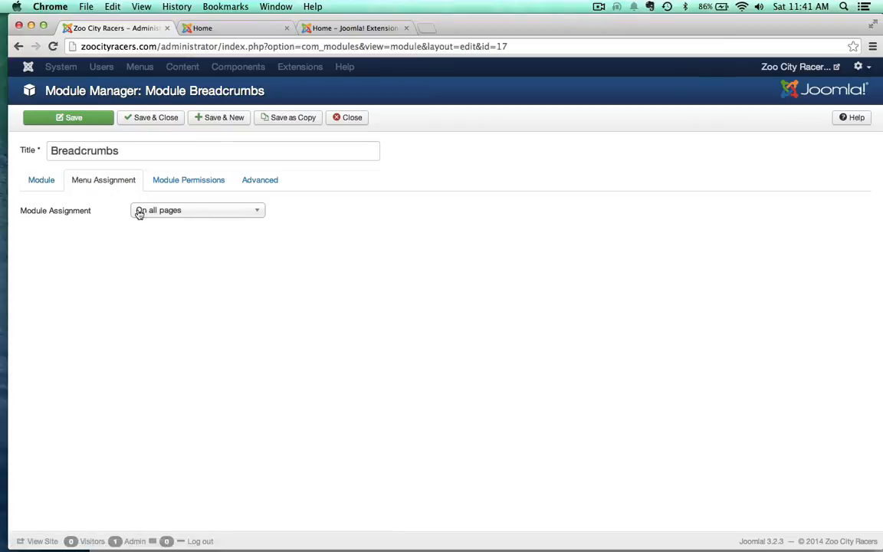
Step: Check the breadcrumbs on the live About and Galleries pages, and return to the home page
left_click(246, 29)
left_click(213, 134)
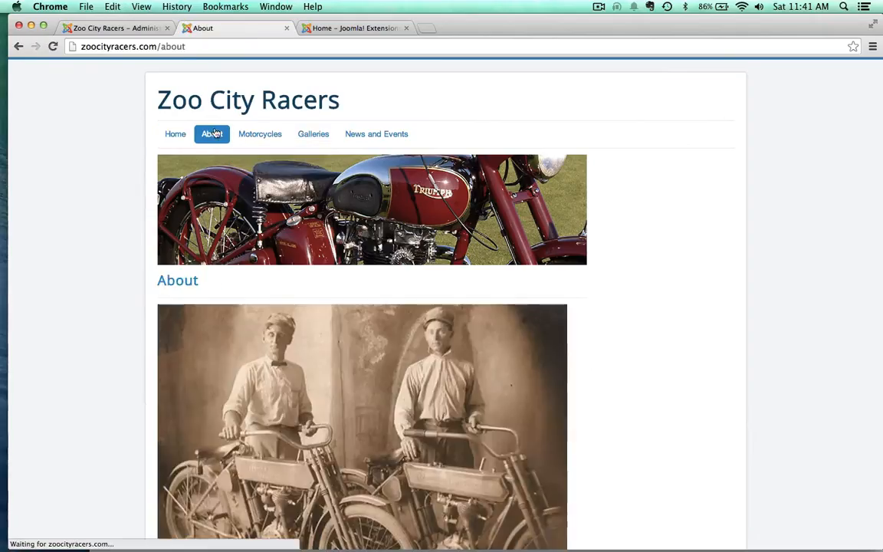
scroll(170, 470, "down", 10)
scroll(36, 269, "up", 10)
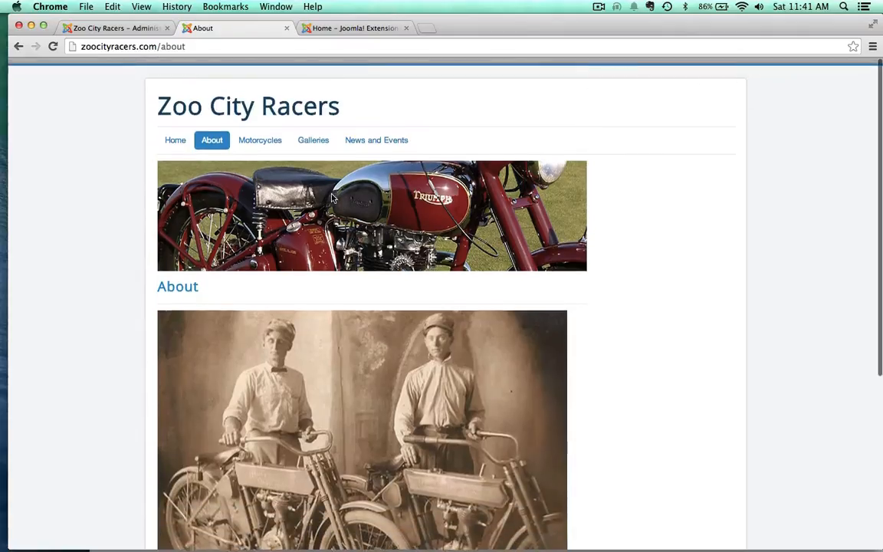
left_click(314, 133)
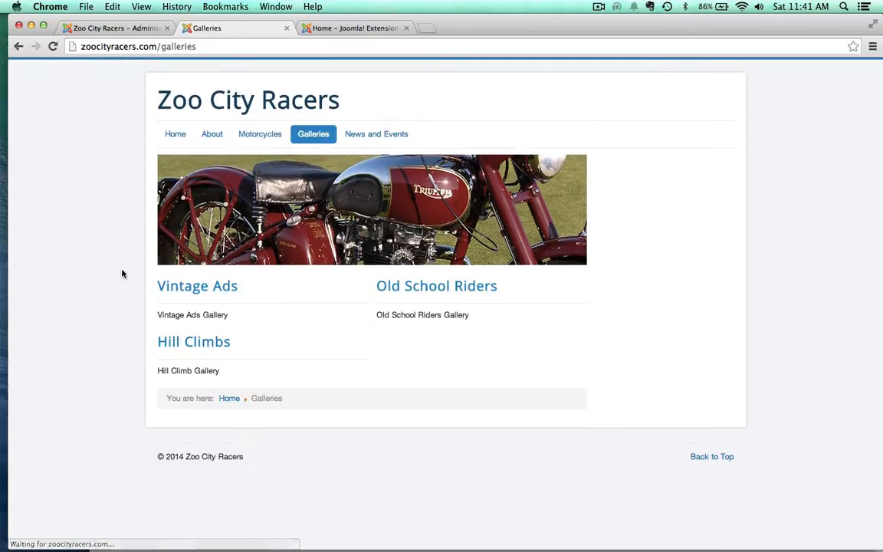
scroll(122, 273, "down", 3)
scroll(58, 202, "up", 3)
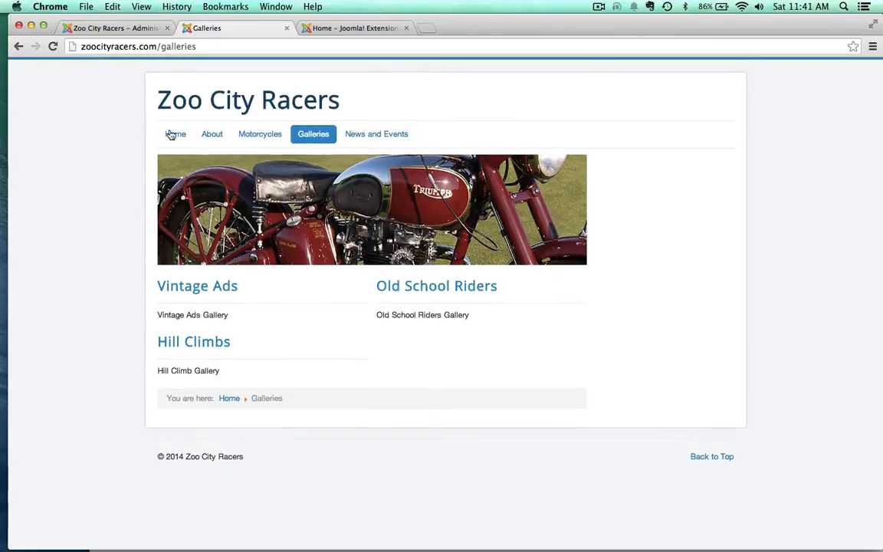
left_click(173, 134)
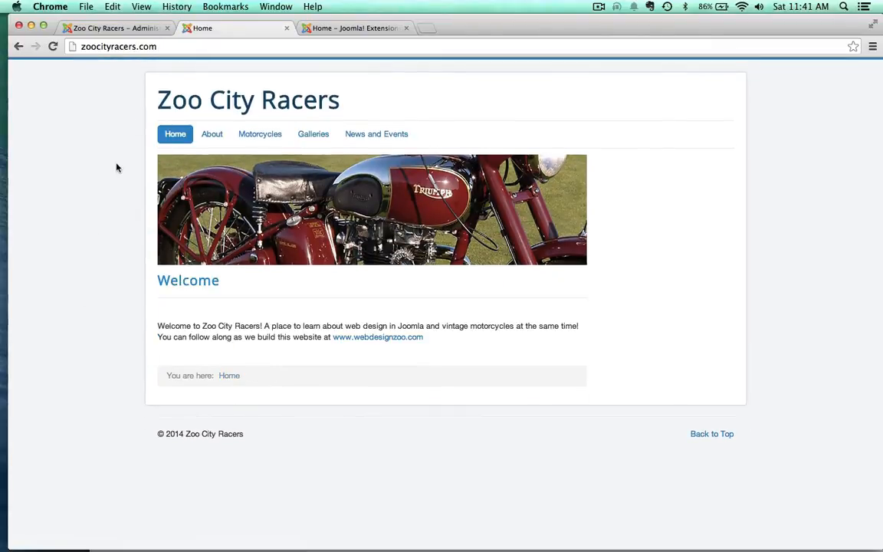
Step: Assign the Breadcrumbs module to "Only on the pages selected", exclude the Main Menu's Home page, and save the module
left_click(127, 28)
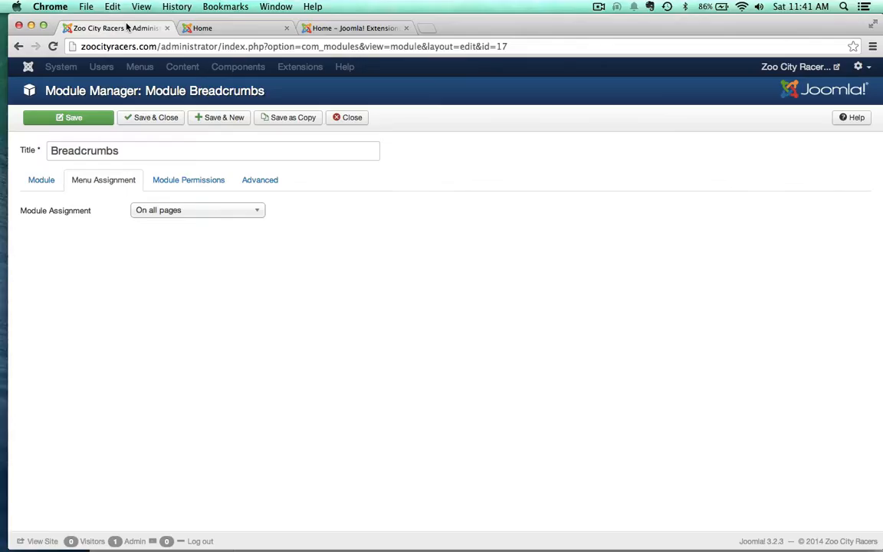
left_click(165, 210)
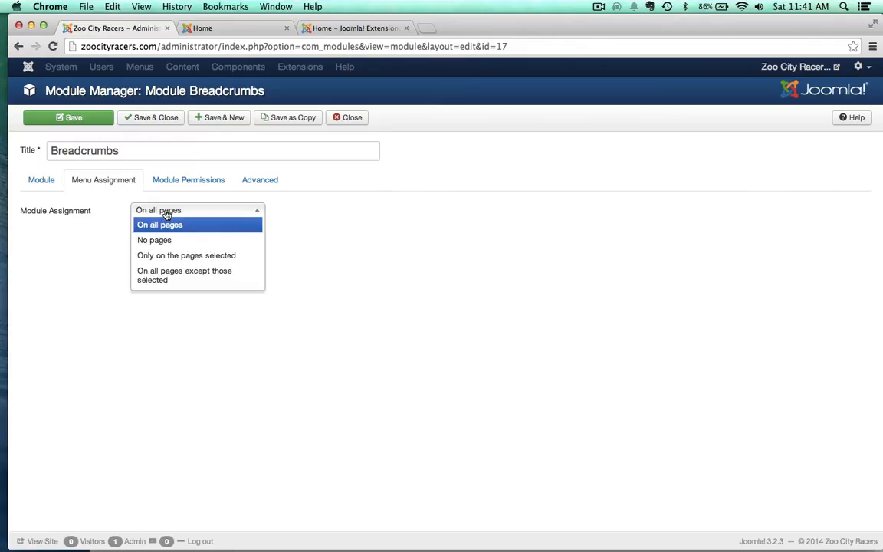
left_click(155, 256)
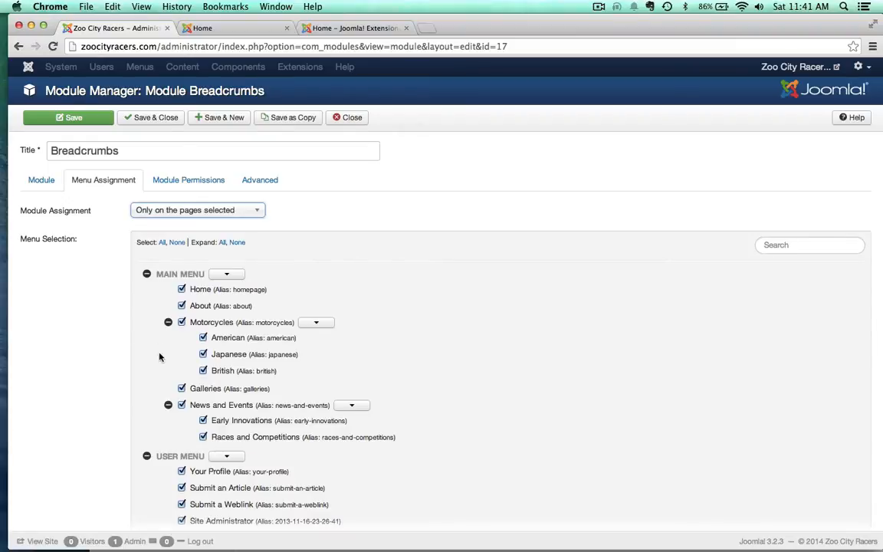
left_click(181, 290)
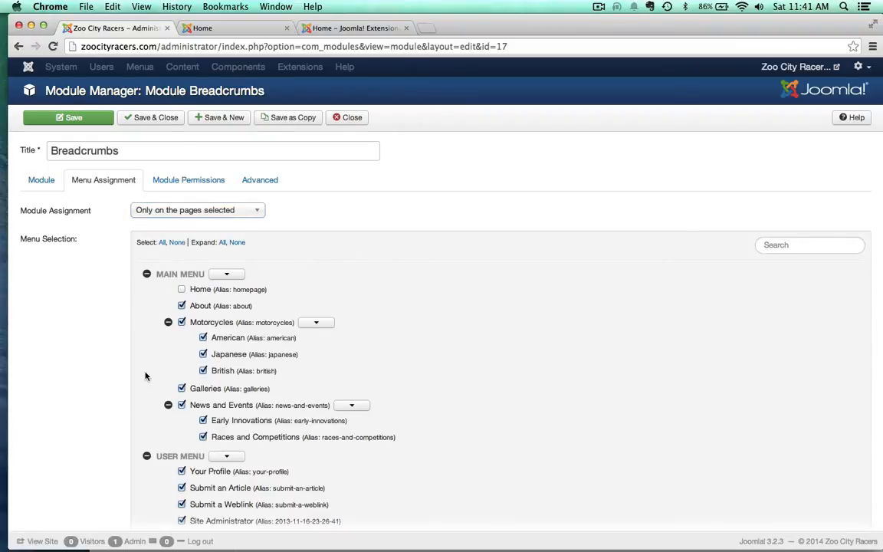
left_click(88, 118)
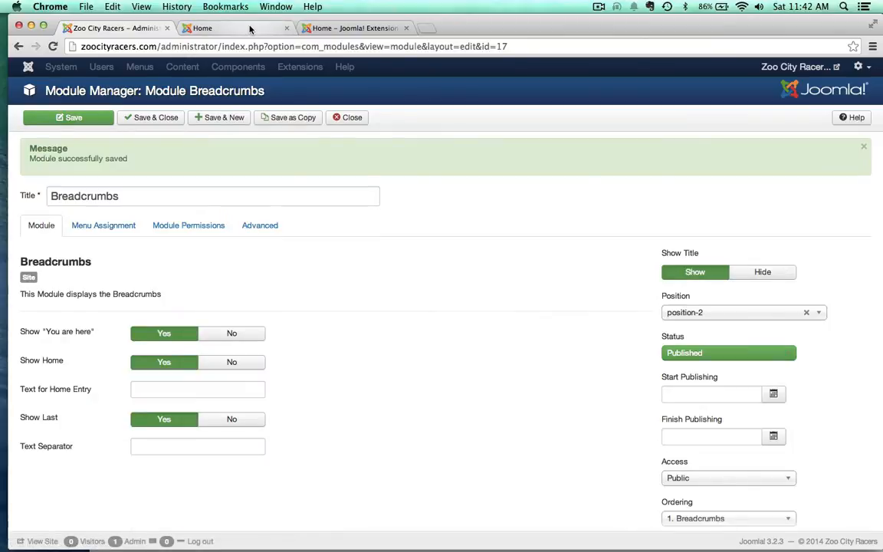
Step: Reload the live home page and compare the breadcrumbs between the Home and Galleries pages
left_click(226, 28)
key("super+r")
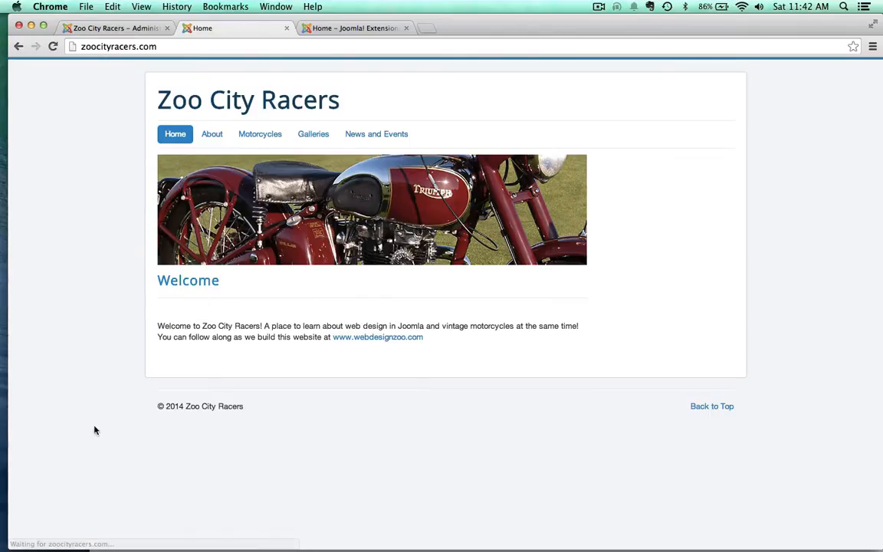
left_click(325, 136)
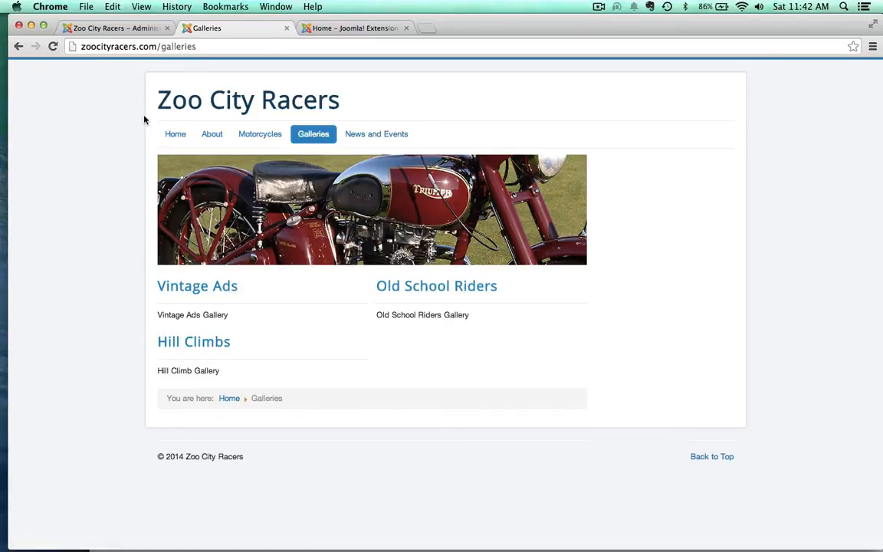
left_click(174, 135)
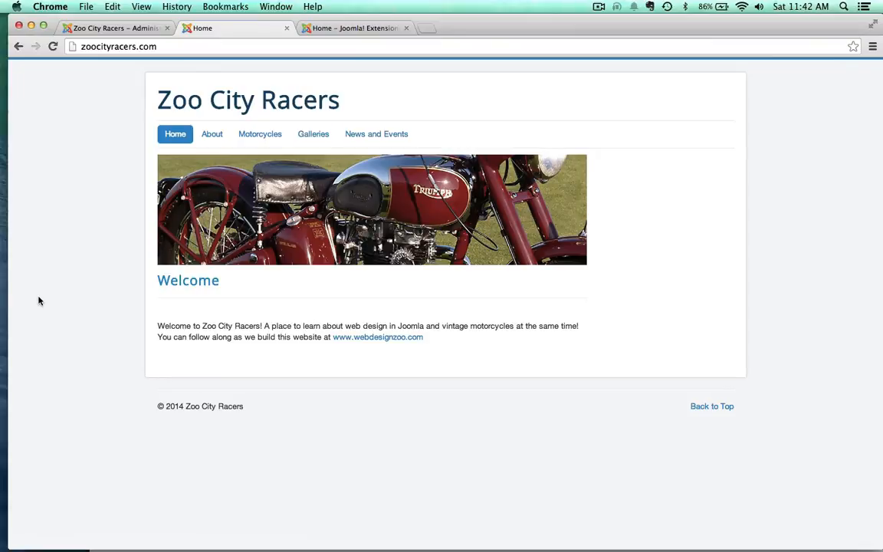
Step: Close the Breadcrumbs module in the administration and start a new module of the Custom HTML type
left_click(114, 29)
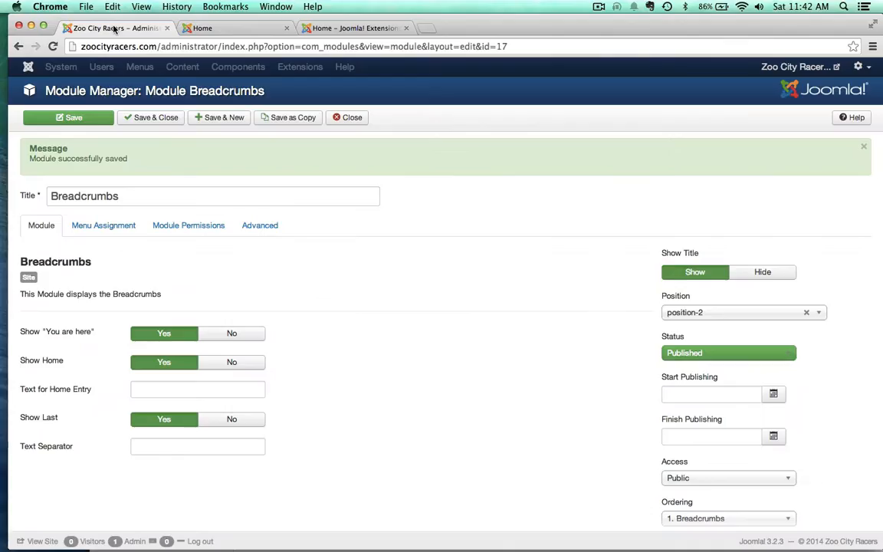
left_click(347, 118)
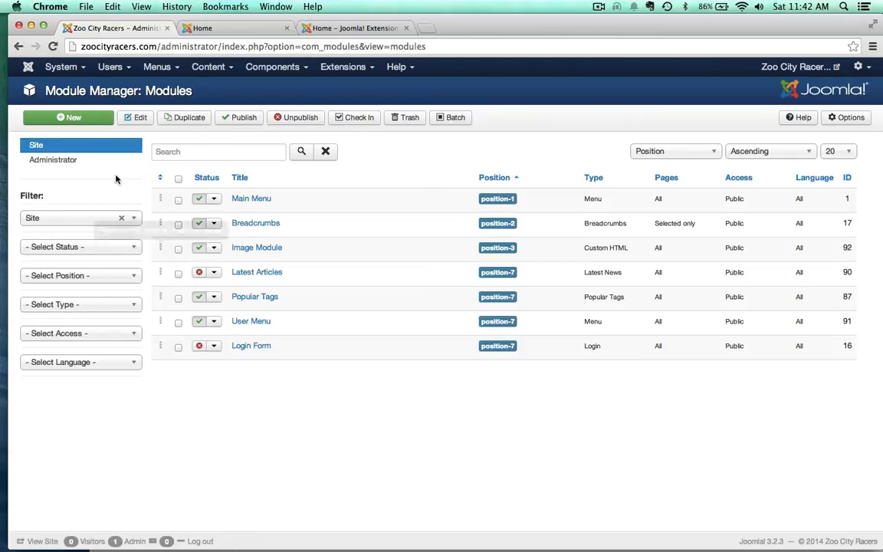
left_click(73, 117)
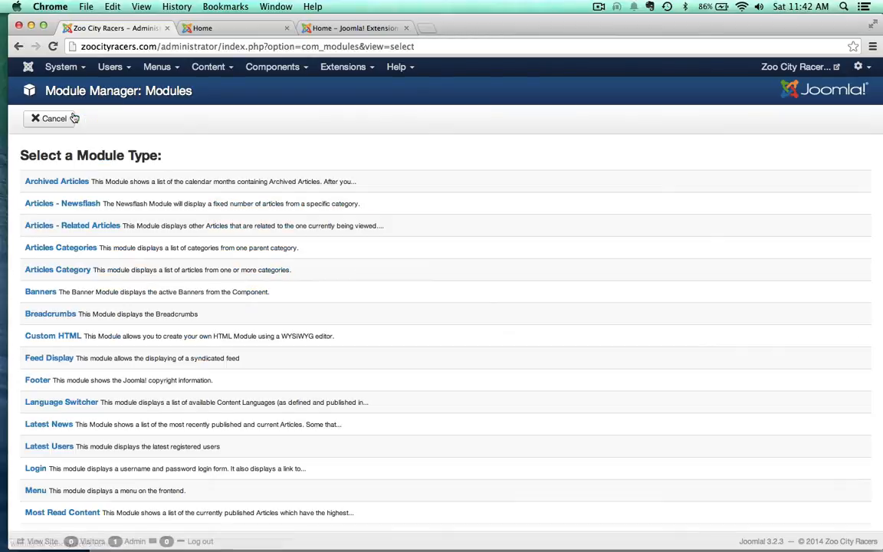
scroll(255, 385, "down", 3)
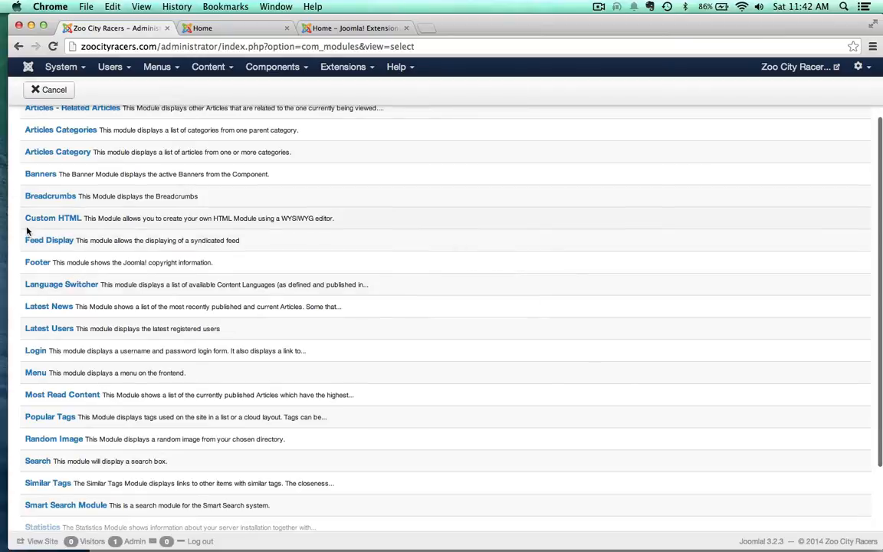
left_click(45, 219)
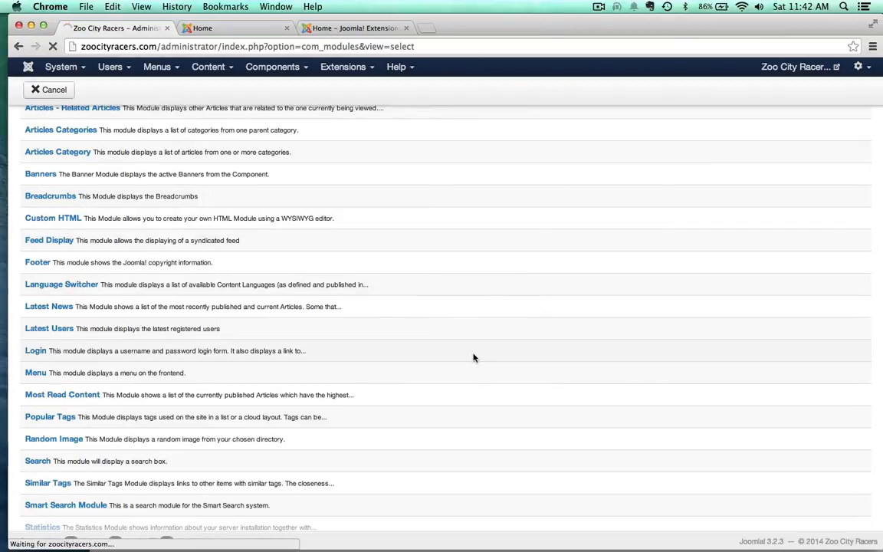
Step: Enter "Hello" as the new module's content and "Hello Module" as its title
scroll(254, 450, "down", 3)
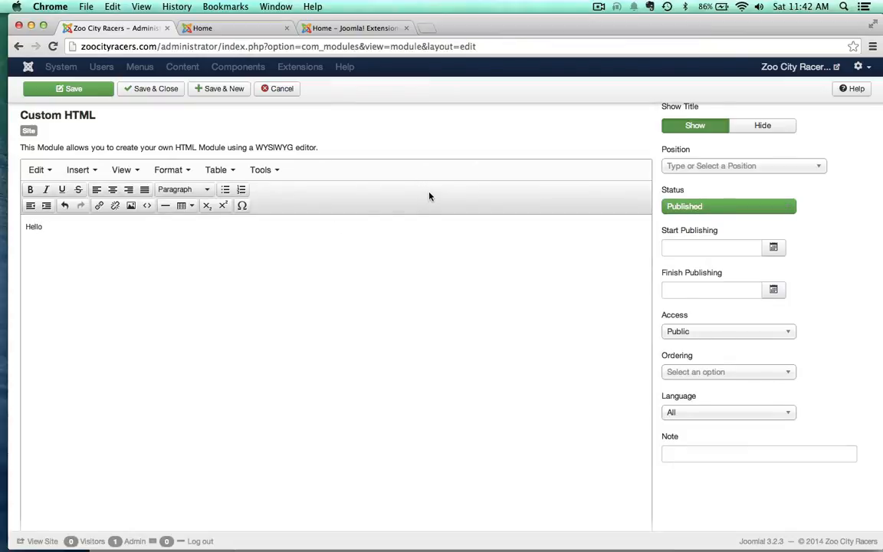
scroll(404, 207, "up", 2)
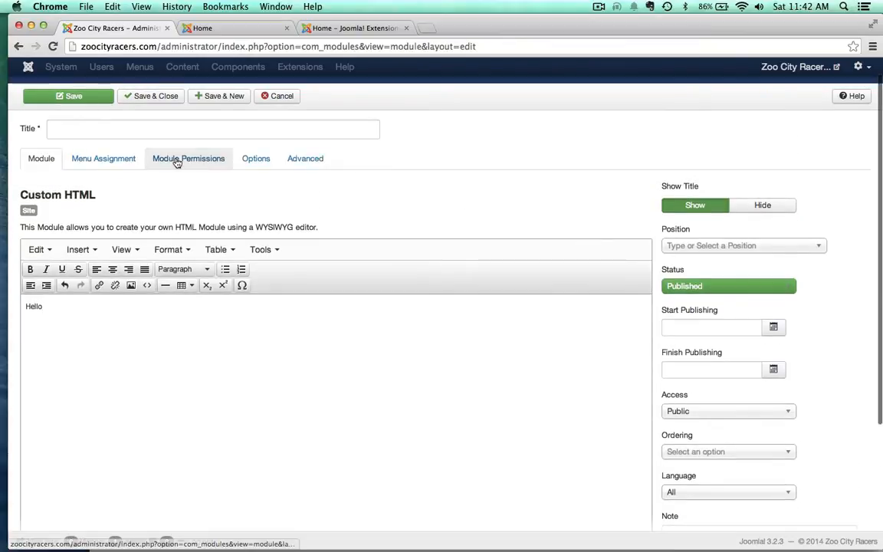
left_click(162, 130)
type("Hello Module")
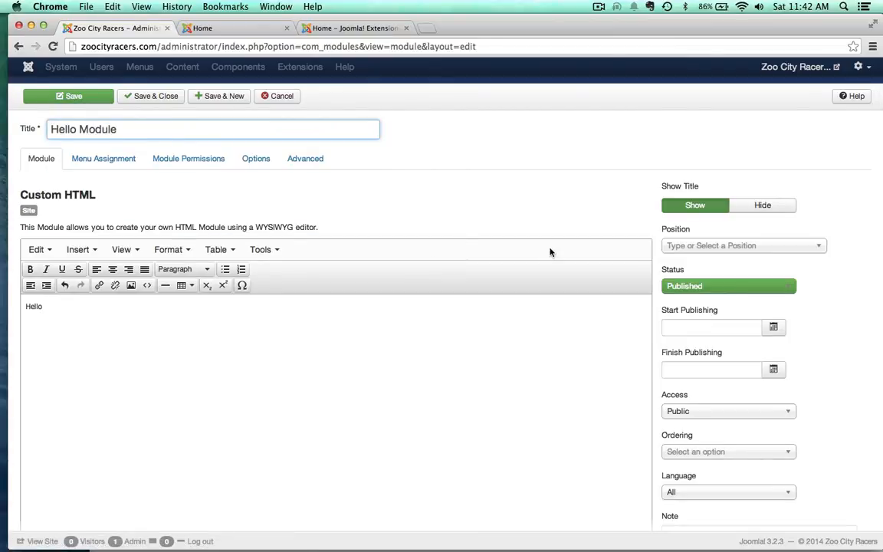
Step: Assign Hello Module to the Protostar position Right [position-7] and save the module
left_click(557, 170)
left_click(694, 246)
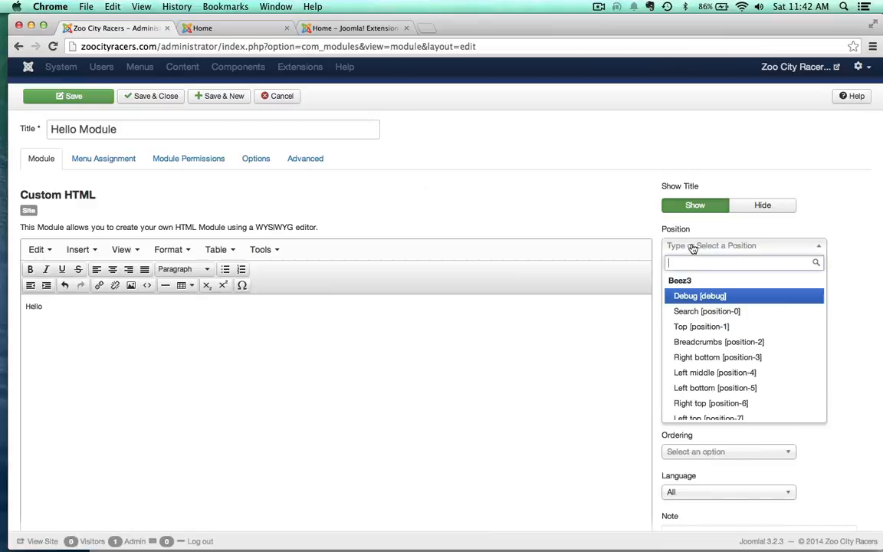
scroll(693, 349, "down", 10)
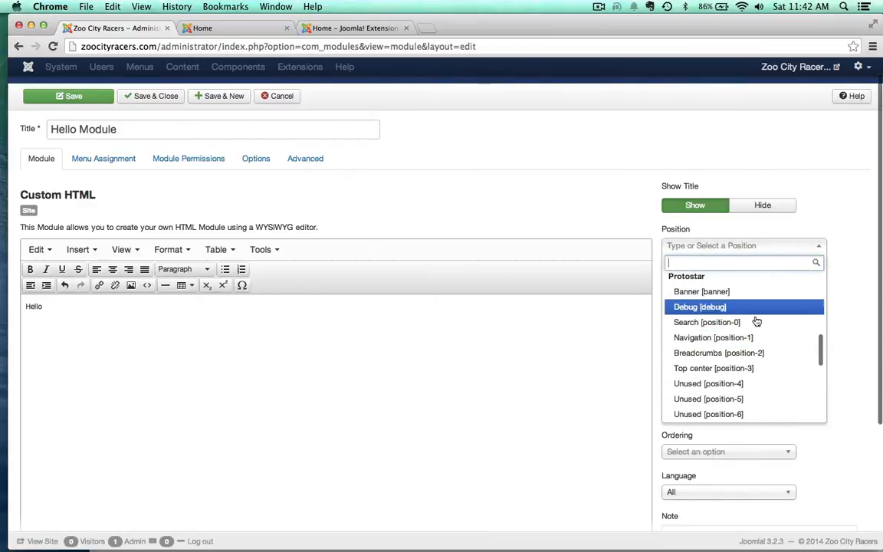
scroll(759, 329, "down", 3)
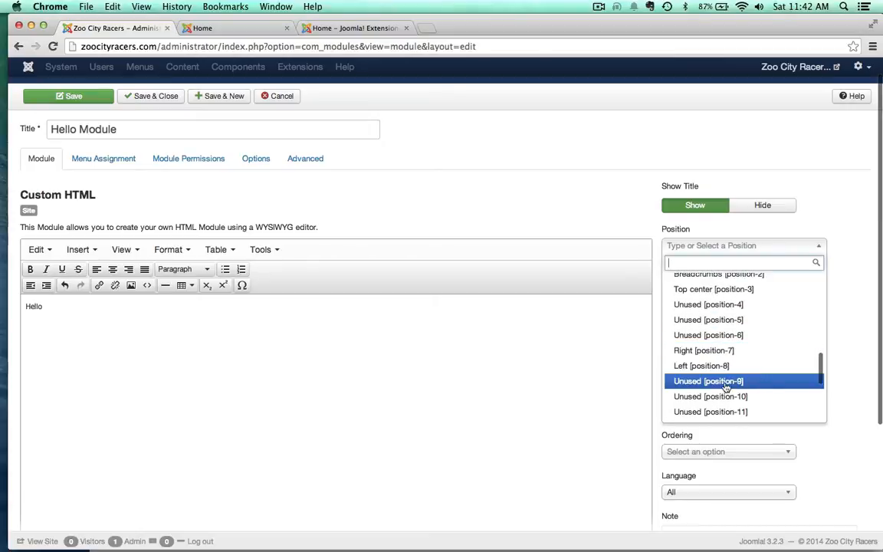
left_click(689, 357)
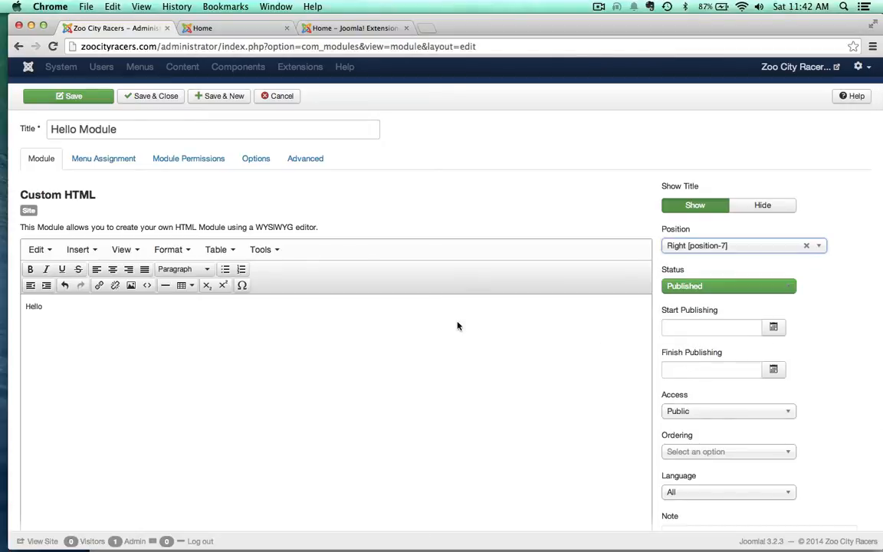
left_click(76, 96)
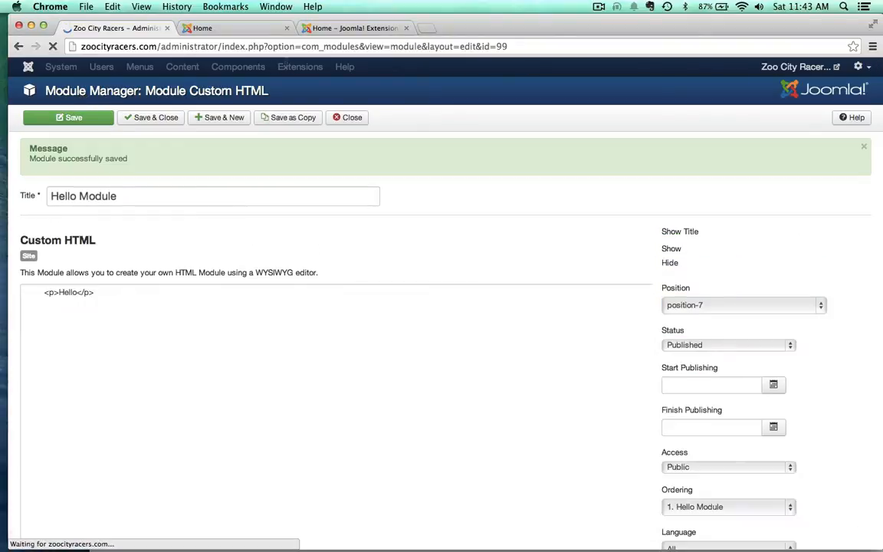
Step: Reload the live home page to check Hello Module, and return to the module's settings in the administration
left_click(228, 29)
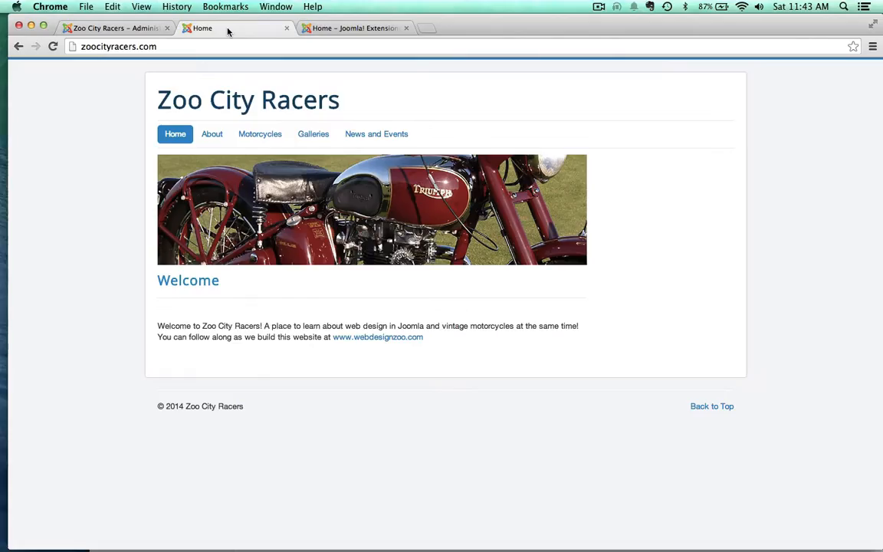
key("super+r")
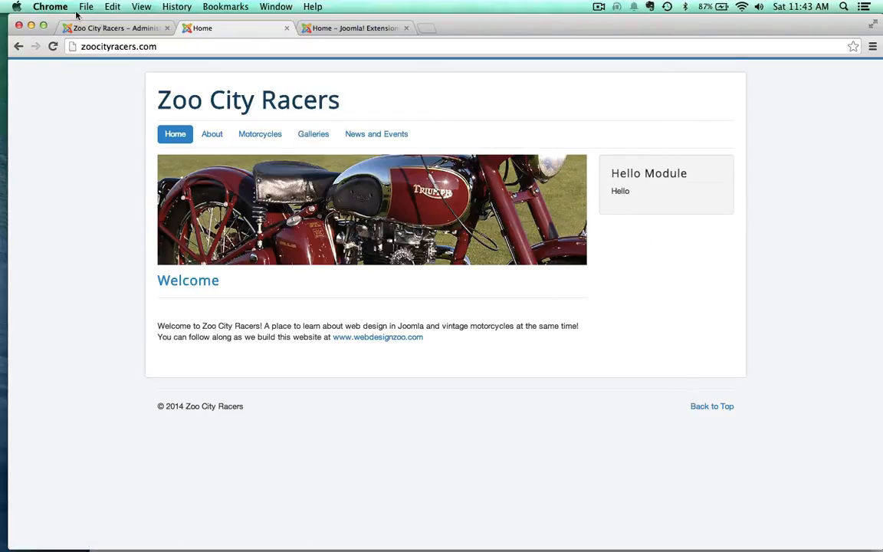
left_click(107, 28)
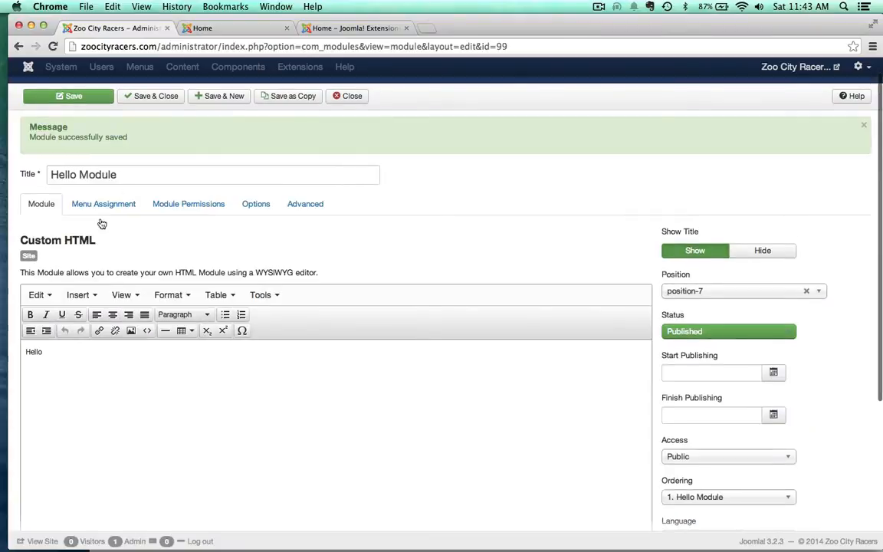
Step: Hide the module's title on the site and rename the module "Social"
left_click(771, 251)
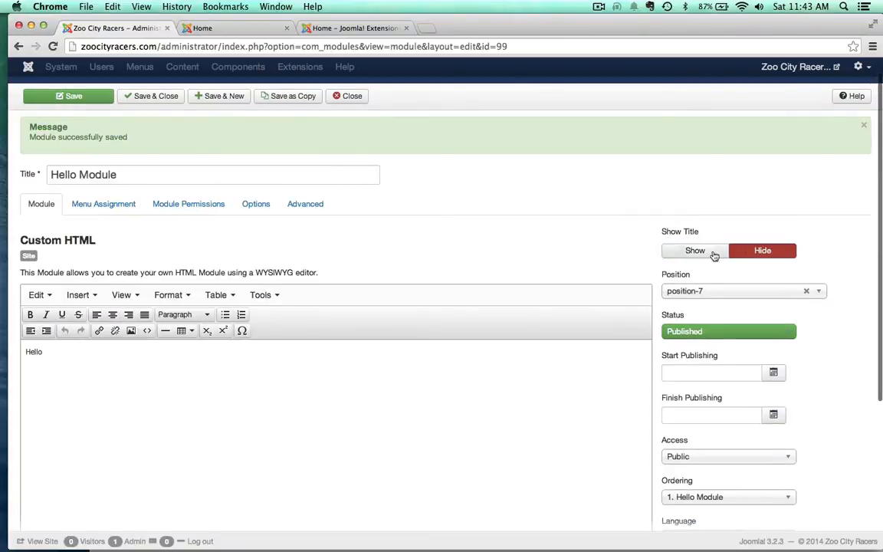
triple_click(130, 177)
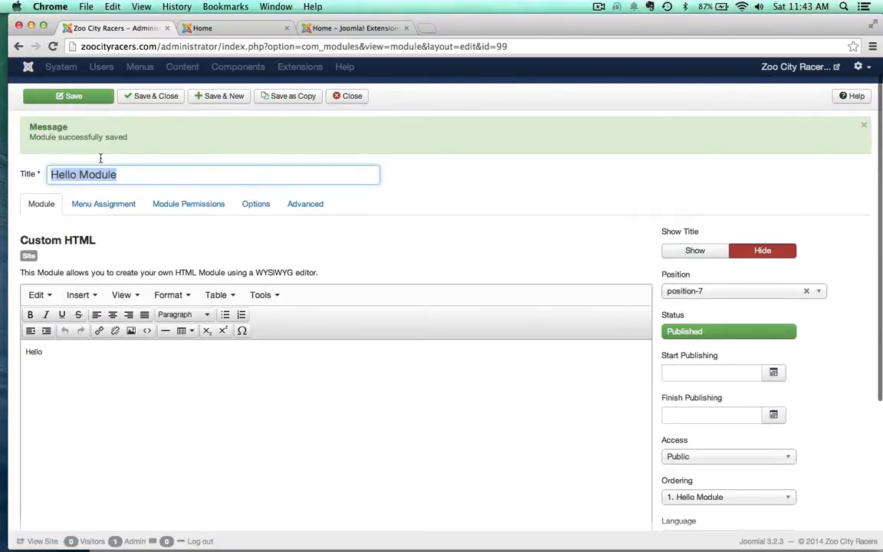
type("Social")
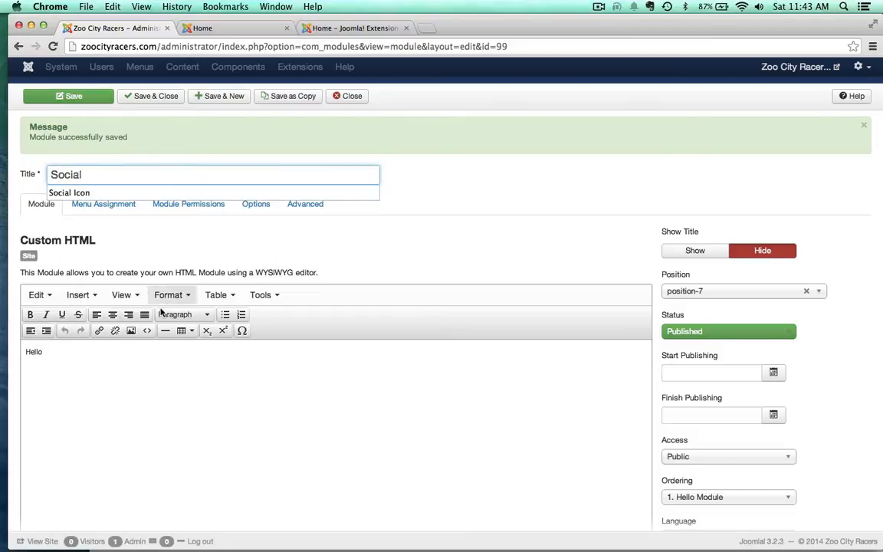
left_click(176, 414)
Step: Replace the "Hello" text with the image Facebook-Icon.png, using "facebook" as both image description and image title
left_click_drag(47, 354, 3, 349)
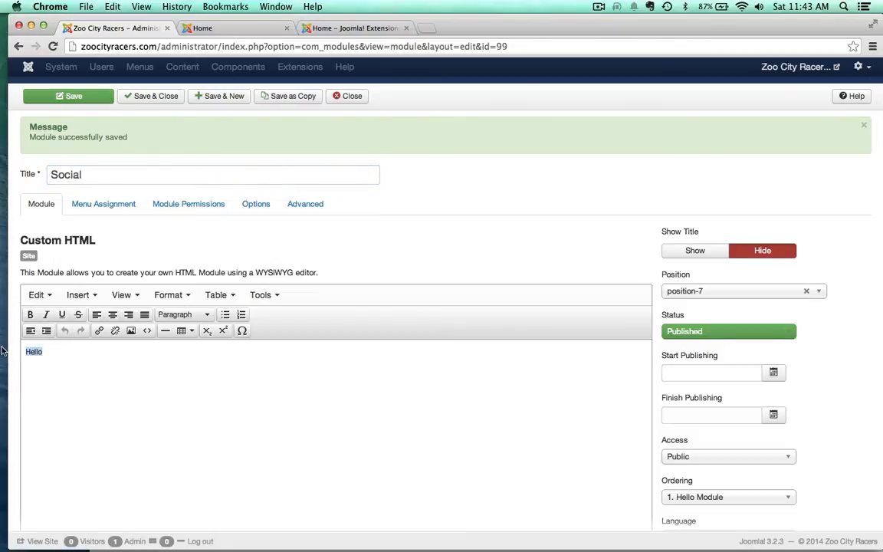
key("BackSpace")
scroll(126, 411, "down", 5)
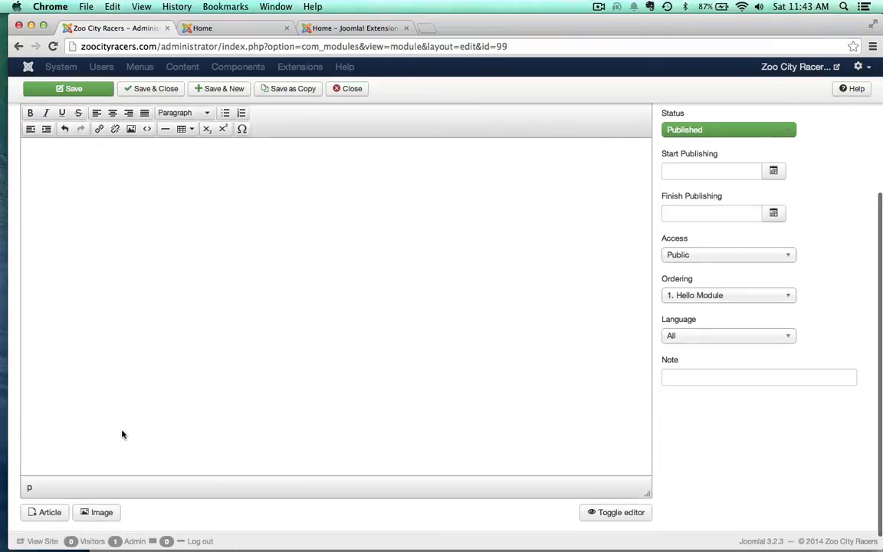
left_click(97, 512)
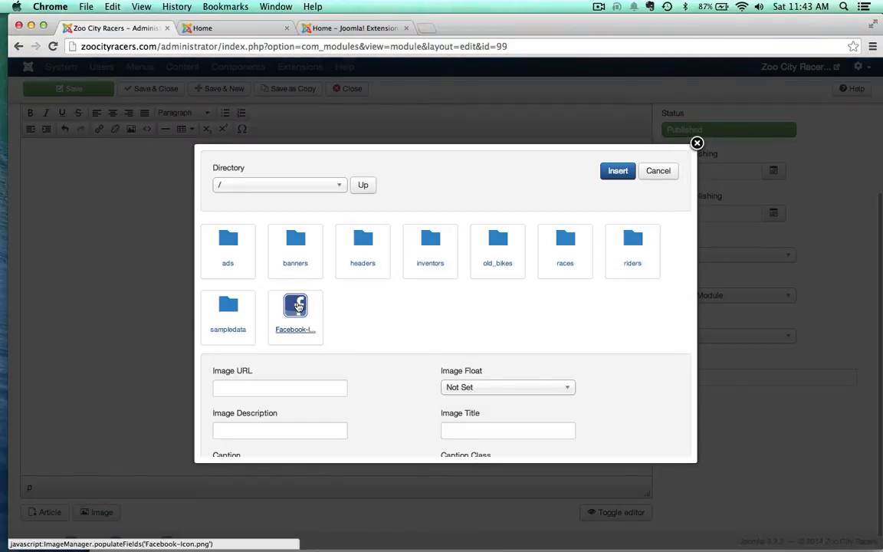
left_click(298, 306)
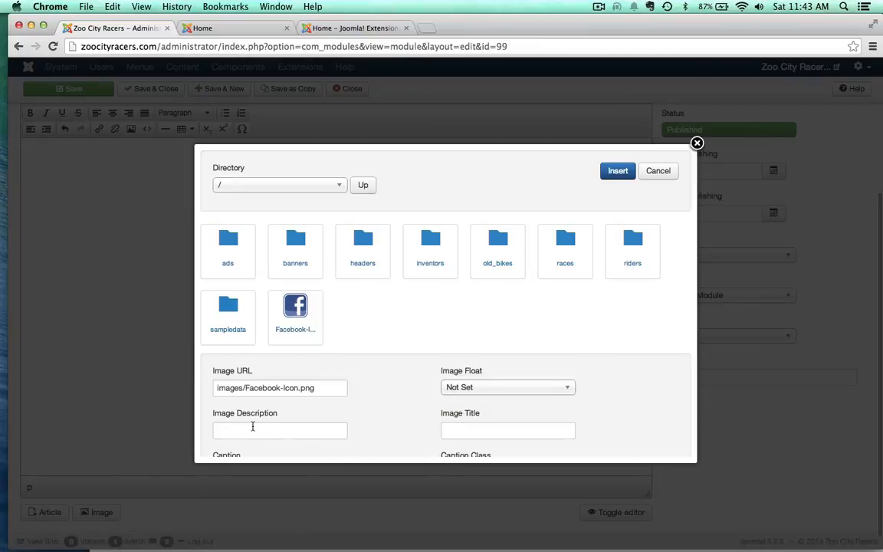
scroll(256, 424, "down", 1)
left_click(256, 413)
type("facebook")
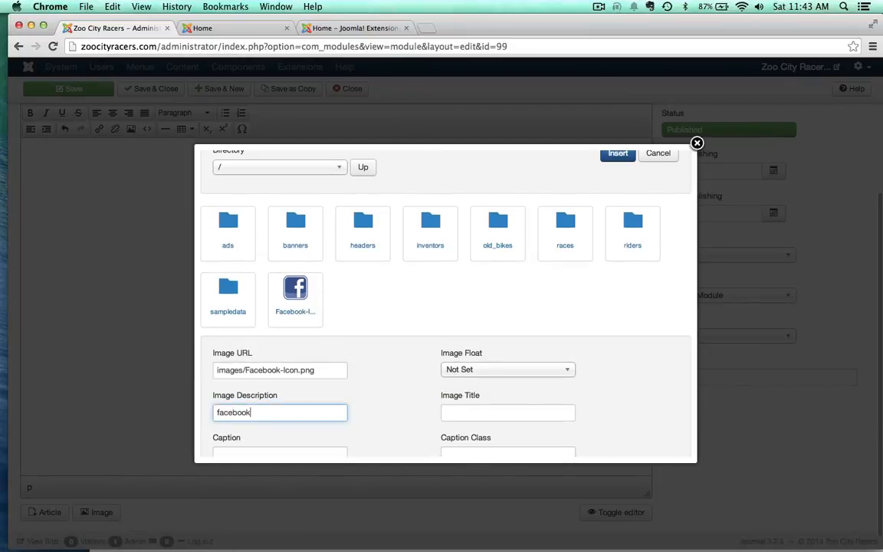
left_click(461, 411)
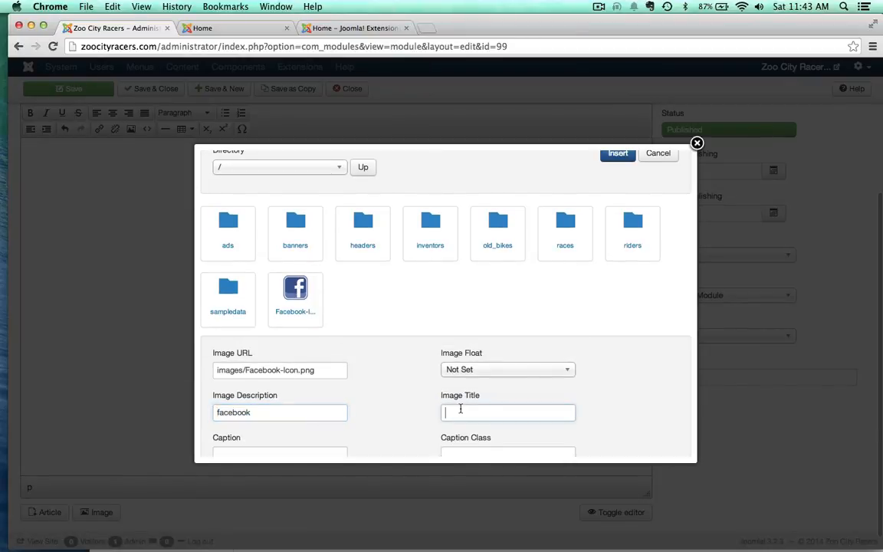
type("facebook")
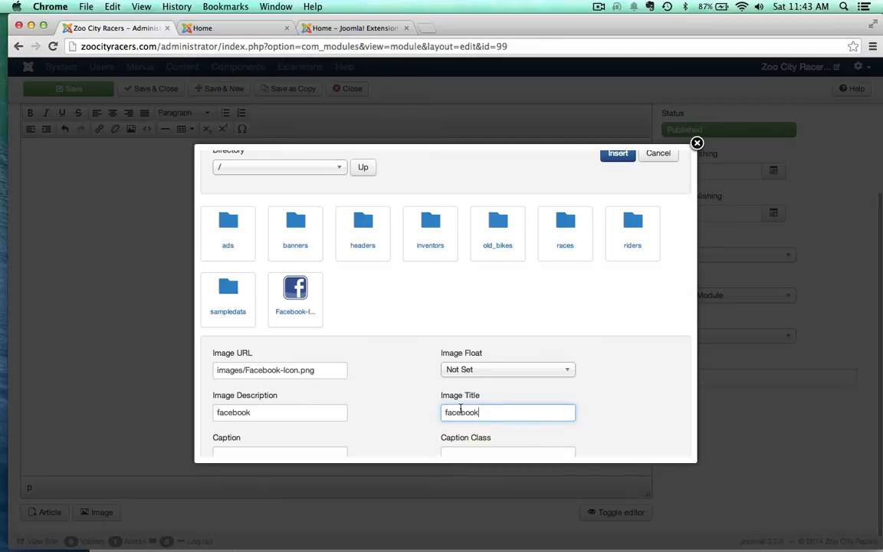
left_click(616, 154)
scroll(185, 363, "up", 2)
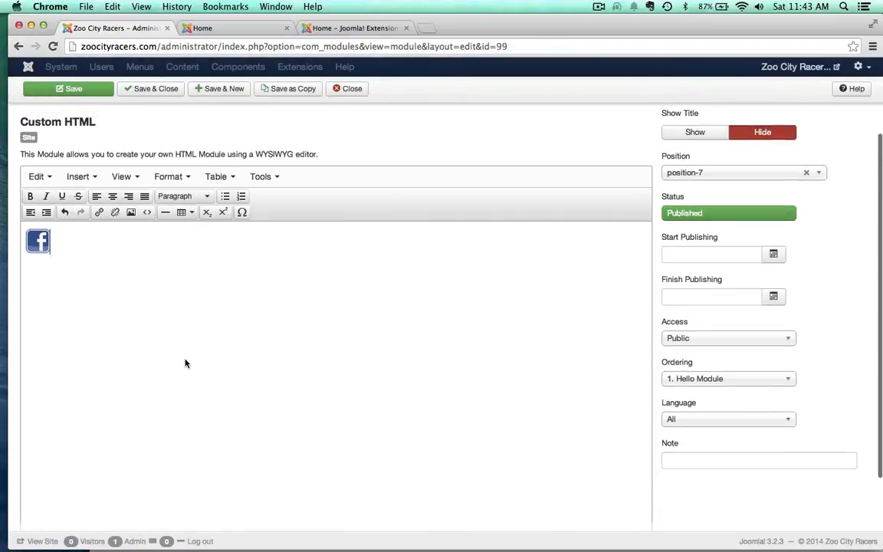
scroll(185, 364, "up", 1)
left_click(36, 290)
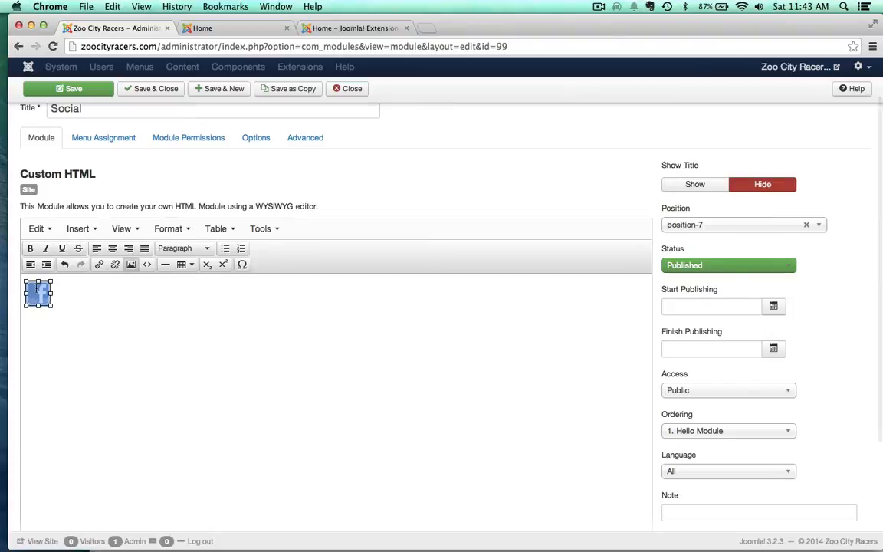
left_click(97, 265)
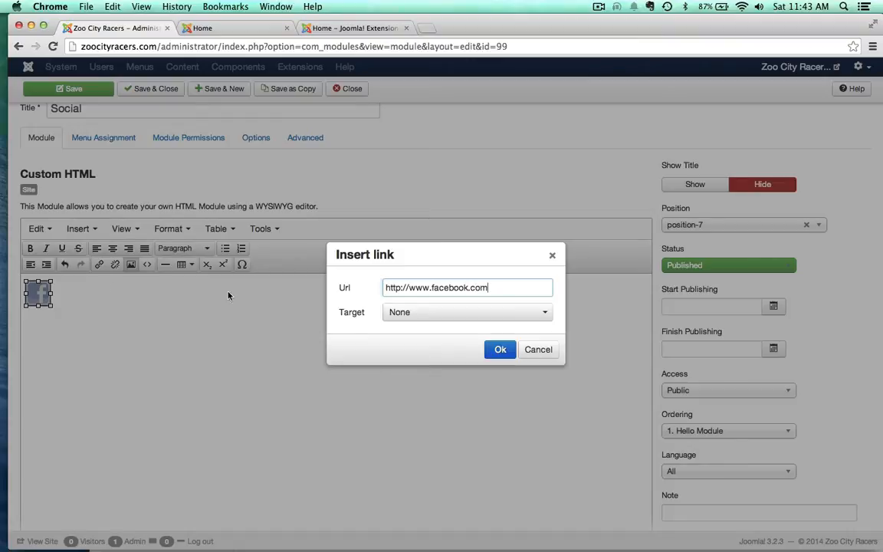
left_click(408, 312)
left_click(404, 351)
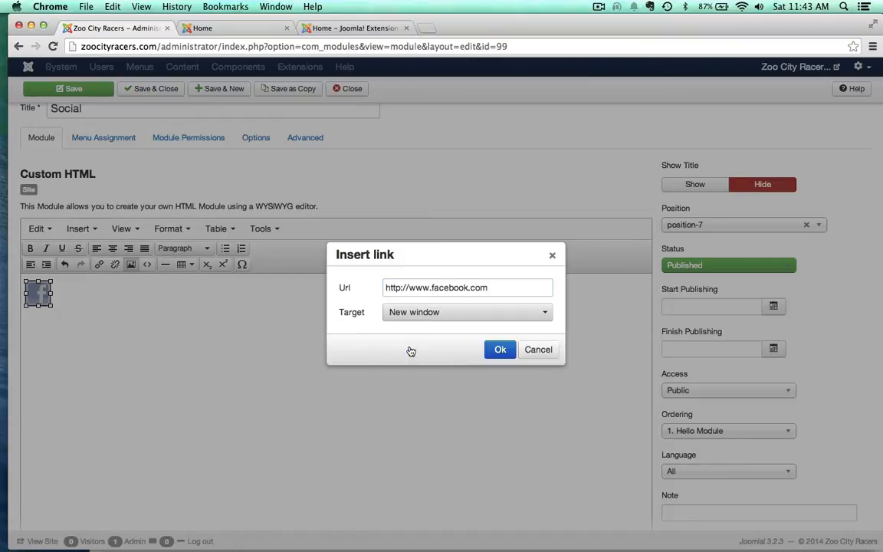
left_click(502, 350)
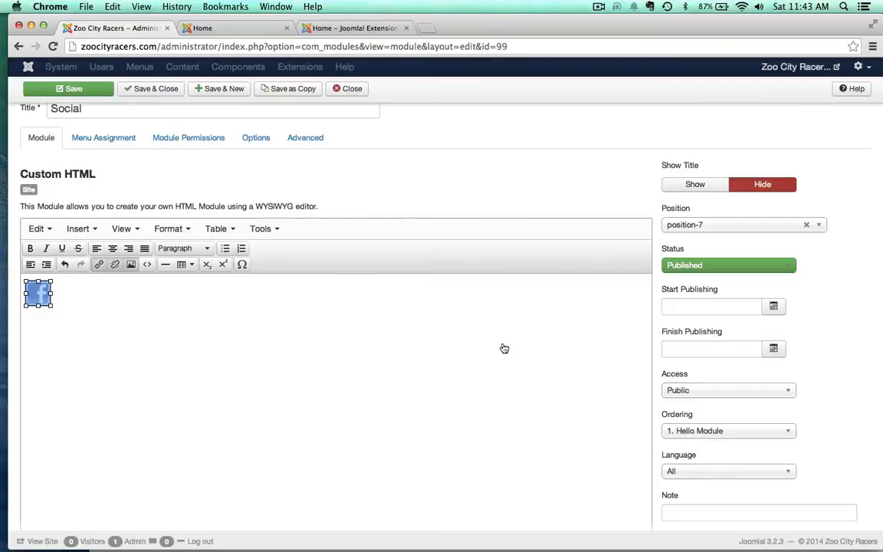
left_click(234, 414)
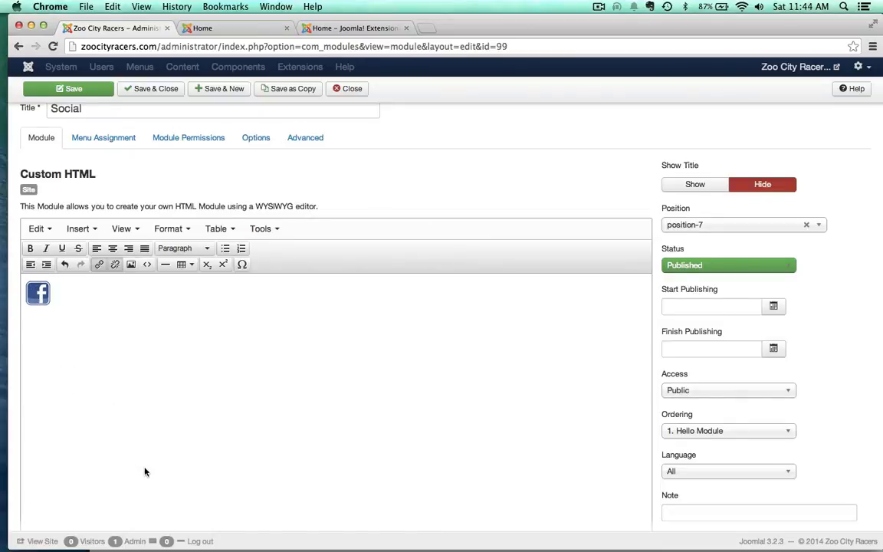
Step: Save the changes to the Social module
scroll(144, 472, "down", 3)
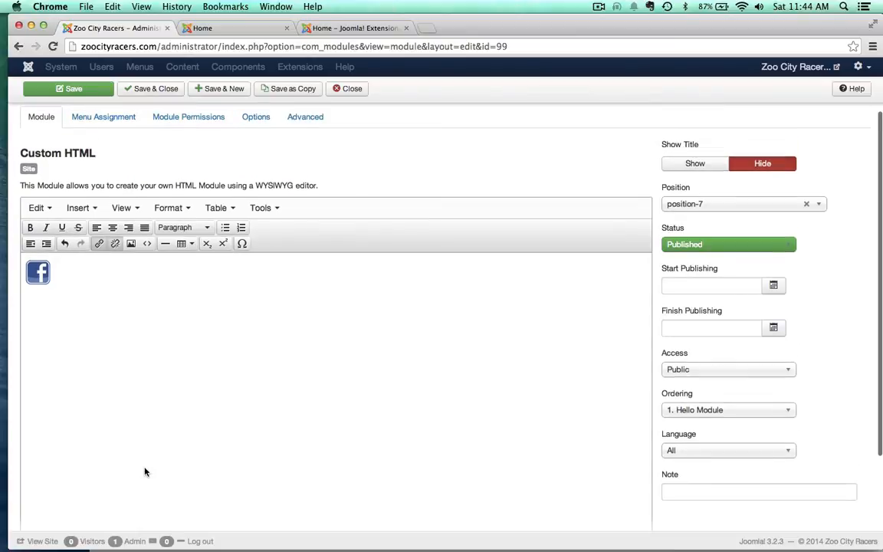
scroll(144, 472, "up", 3)
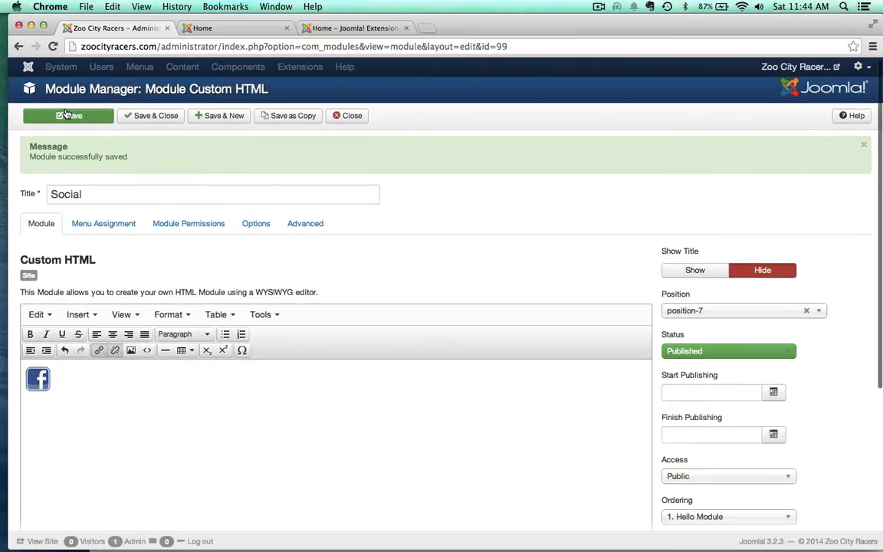
left_click(69, 115)
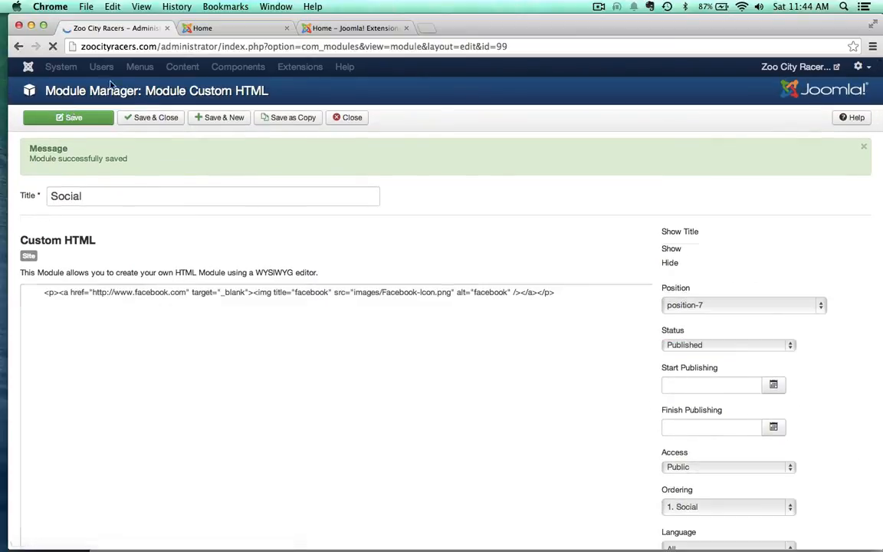
Step: Reload the site's home page to check how the Social module's Facebook icon displays
left_click(233, 28)
key("super+r")
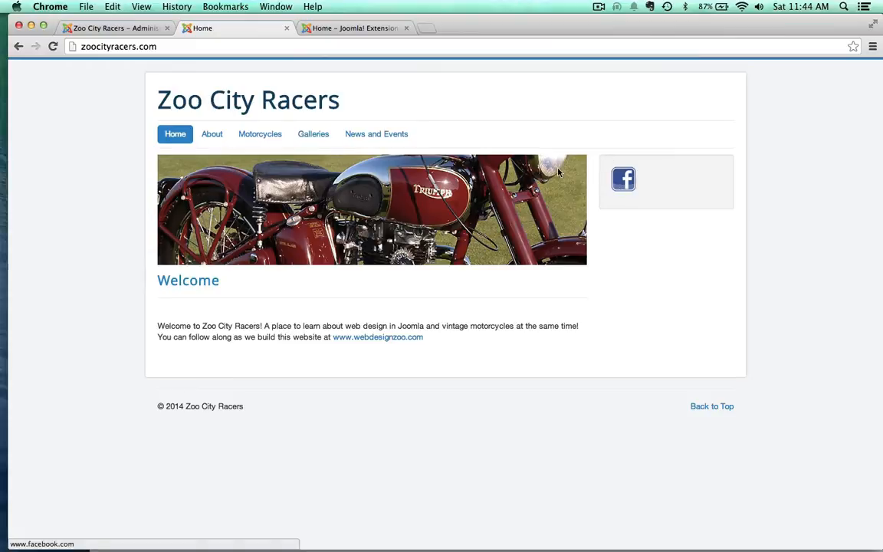
Step: Move the Social module to the Protostar position Search [position-0] and save the module
left_click(101, 27)
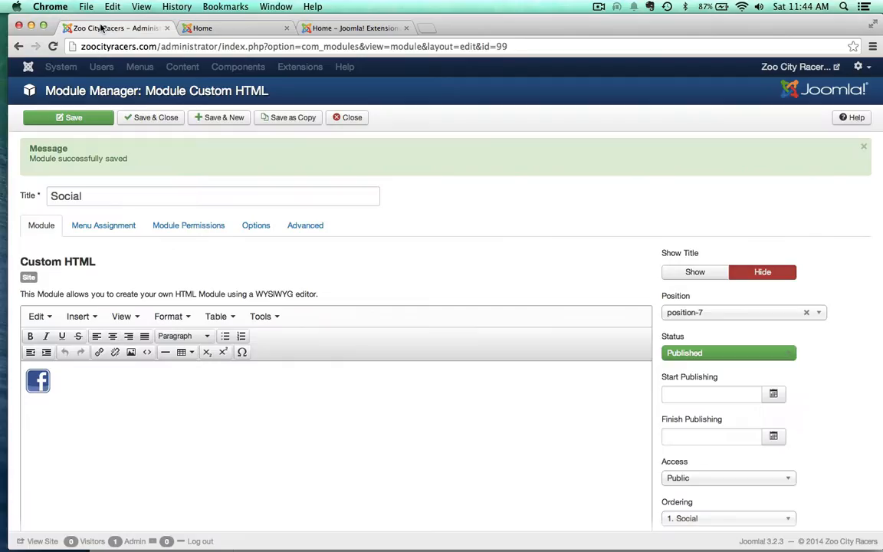
scroll(465, 362, "down", 2)
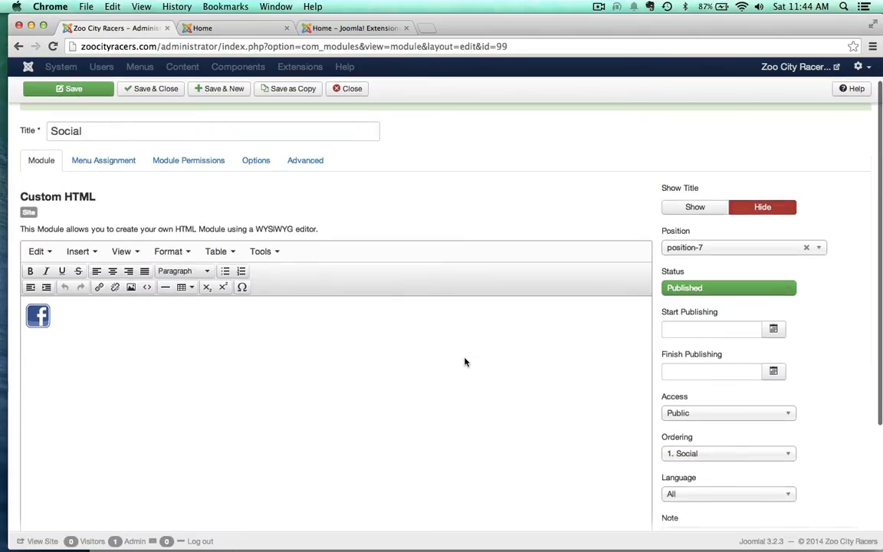
left_click(700, 249)
scroll(745, 336, "up", 5)
scroll(743, 341, "up", 6)
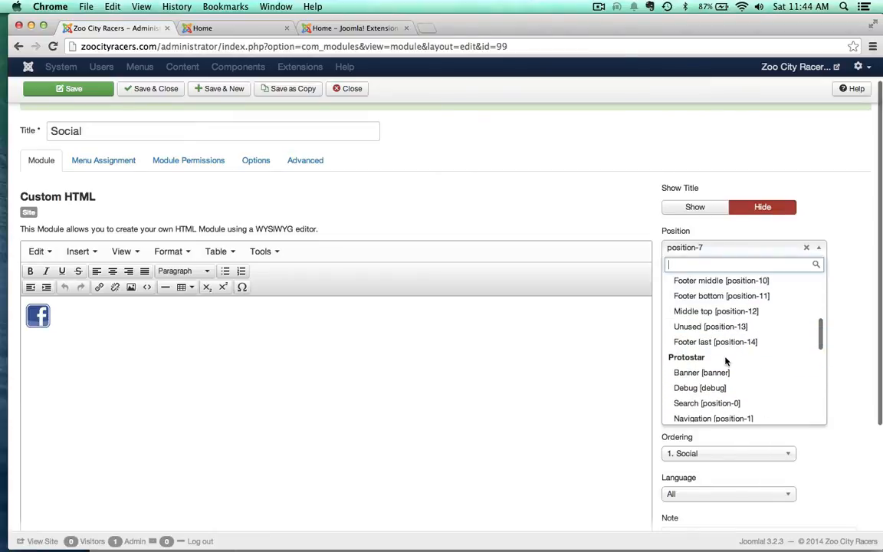
left_click(706, 403)
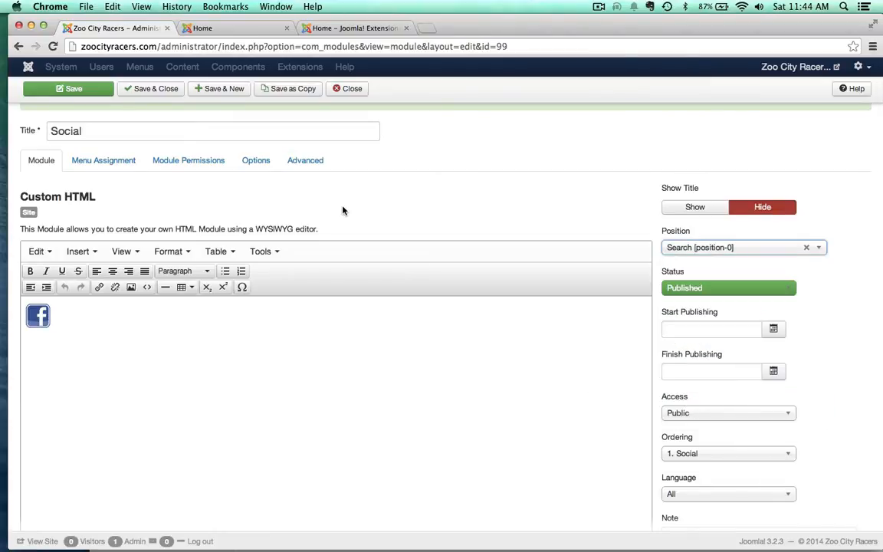
left_click(68, 88)
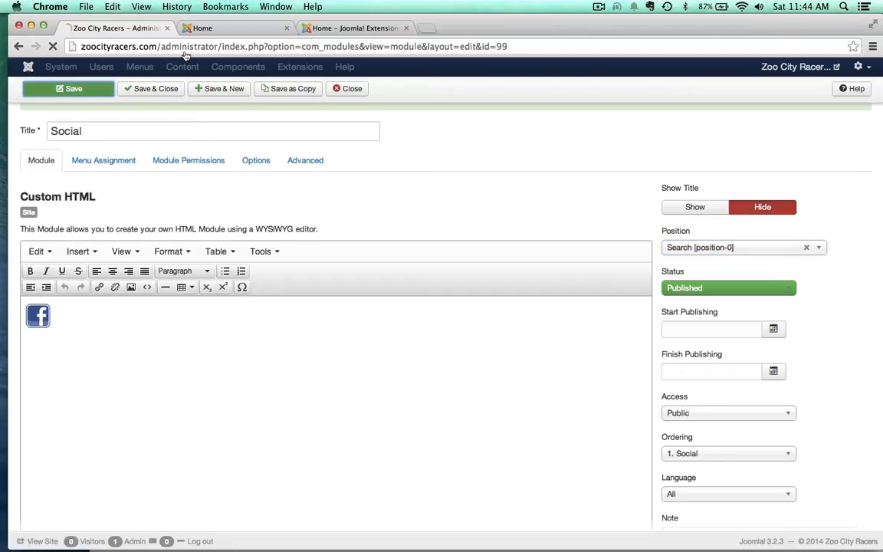
Step: Check the Facebook icon on the site's home page, test its link and close the Facebook page it opens
left_click(248, 29)
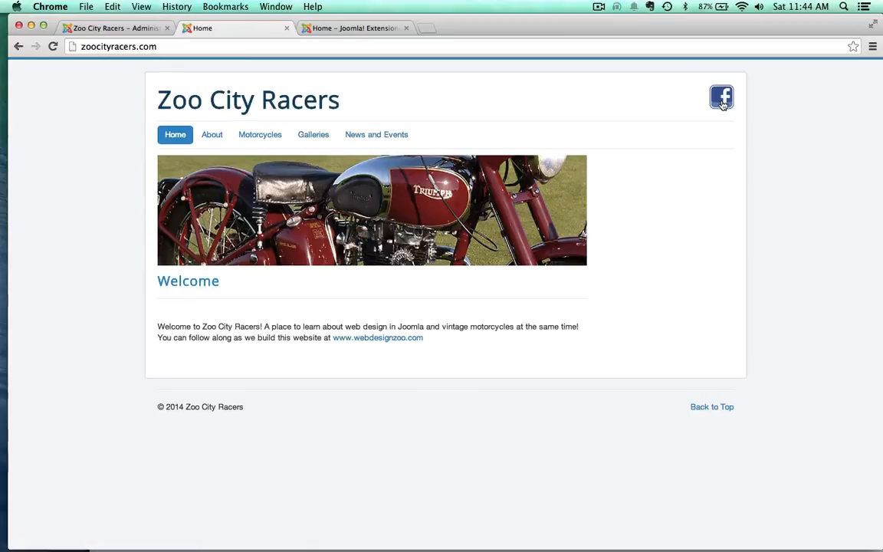
left_click(721, 97)
left_click(406, 28)
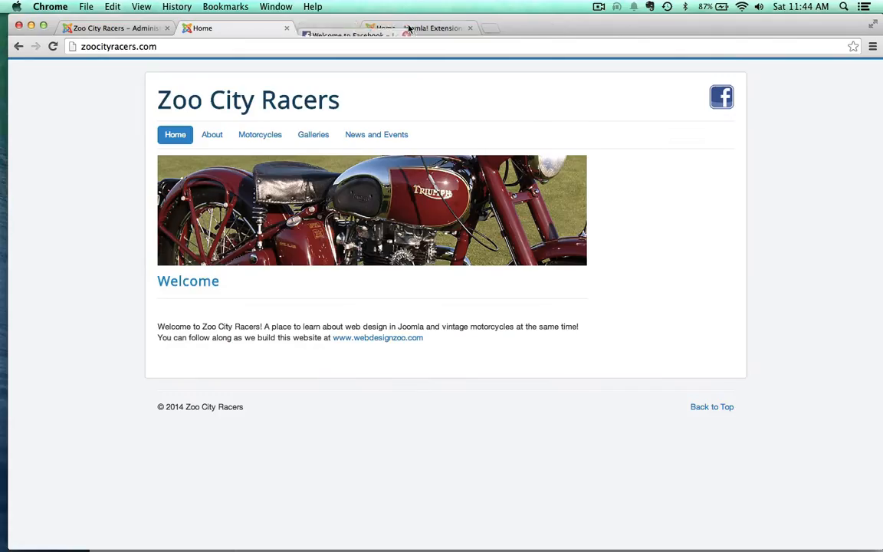
Step: Close the Social module's settings and move the module to the trash
left_click(127, 29)
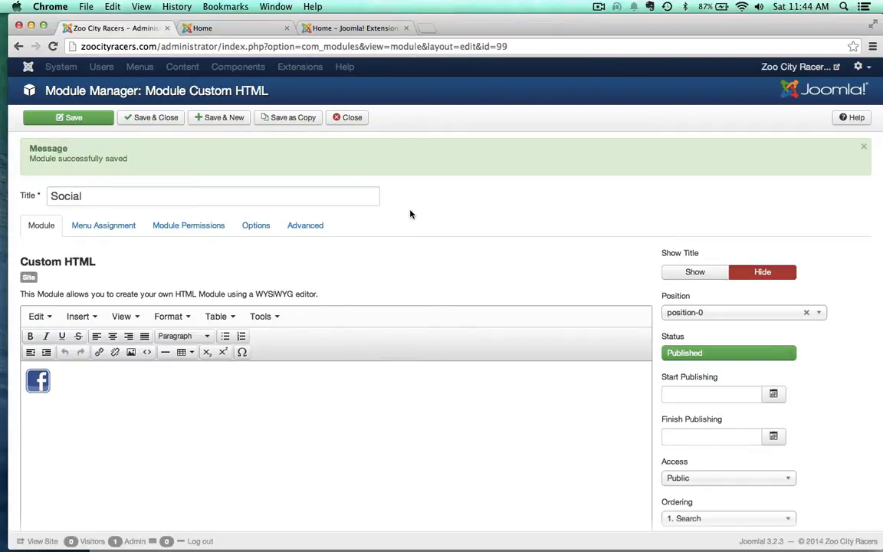
left_click(352, 118)
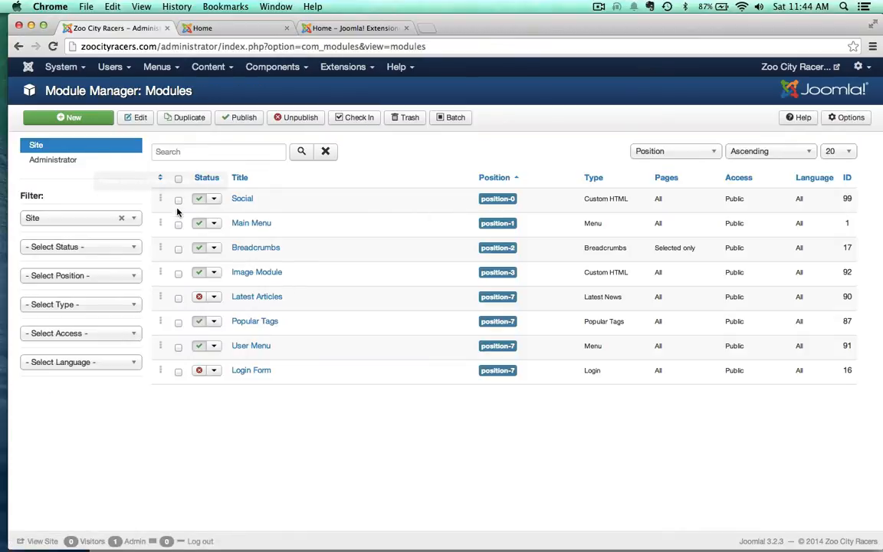
left_click(178, 200)
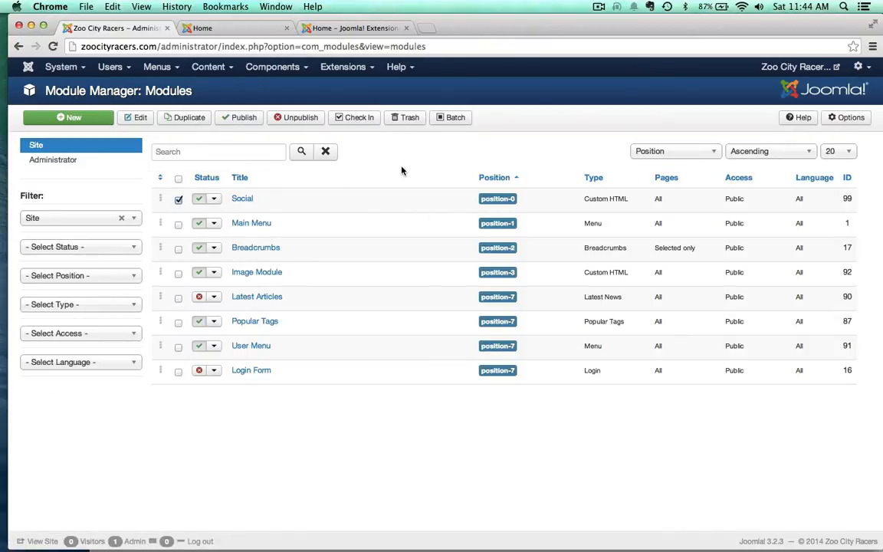
left_click(405, 118)
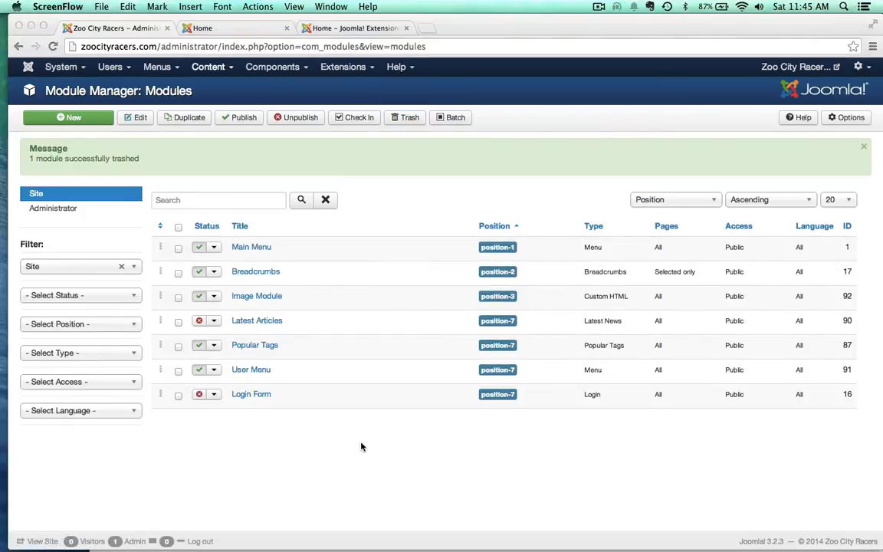
Step: Reload the site's home page to check it after trashing the Social module
left_click(229, 32)
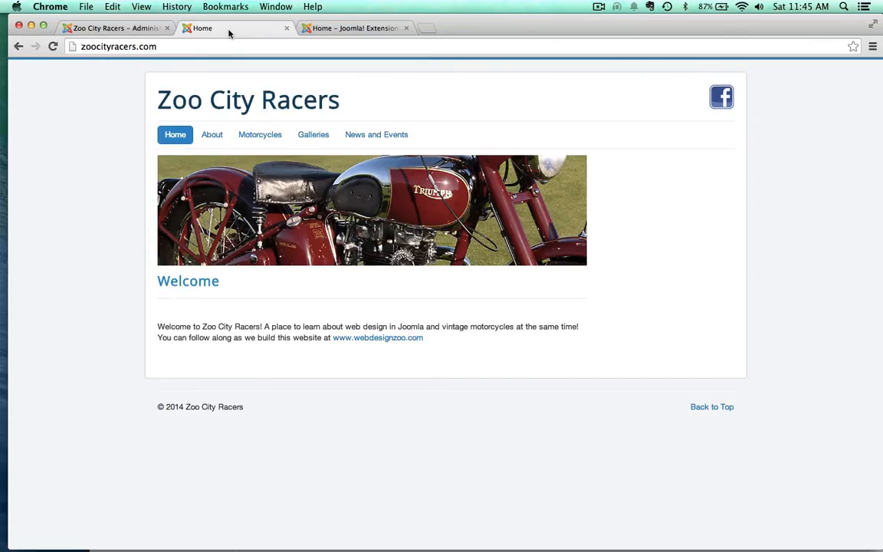
key("super+r")
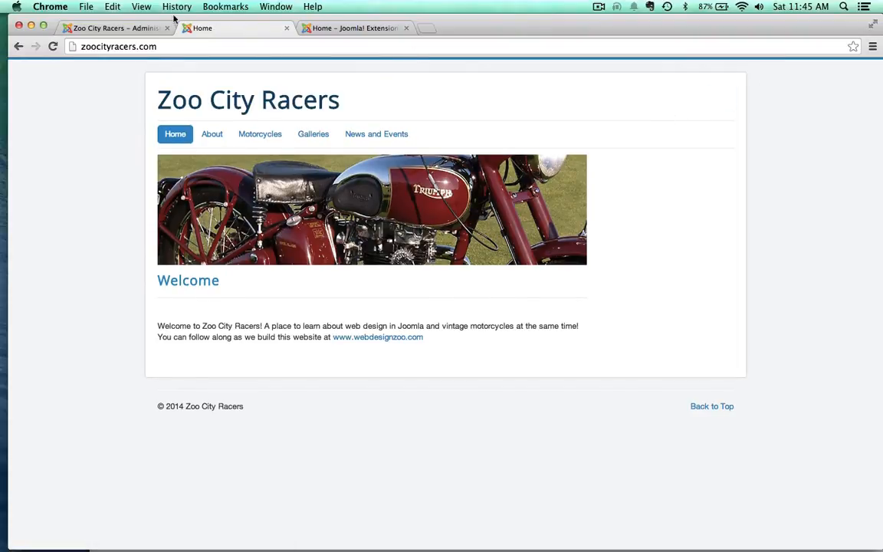
Step: Start a new site module of the type Search in the Module Manager
left_click(126, 28)
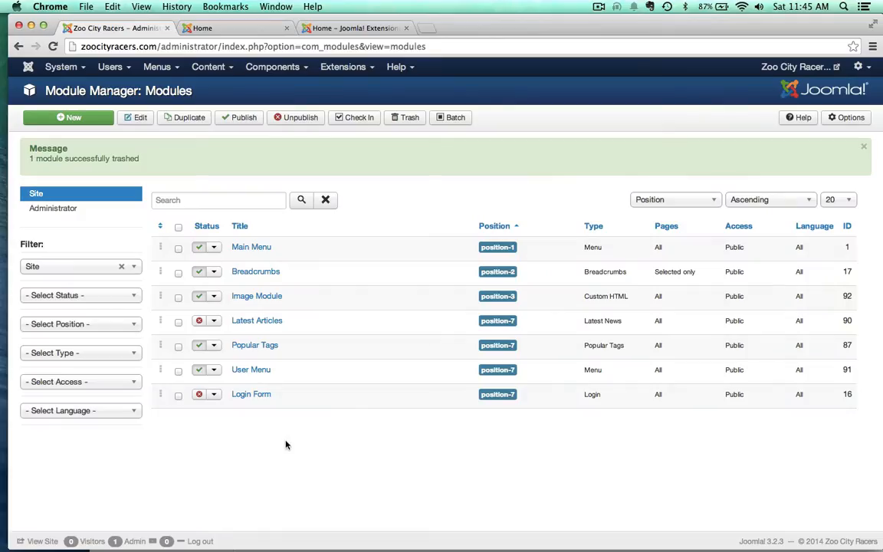
left_click(76, 120)
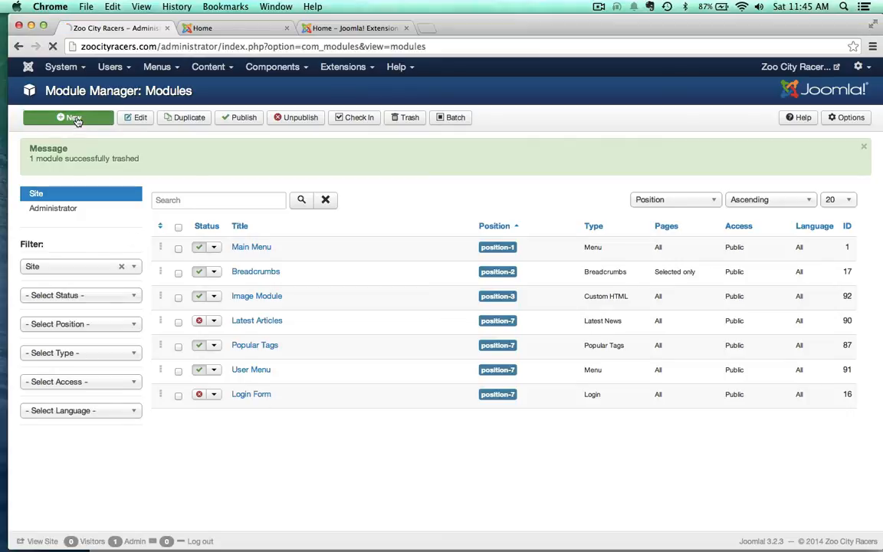
scroll(188, 414, "down", 2)
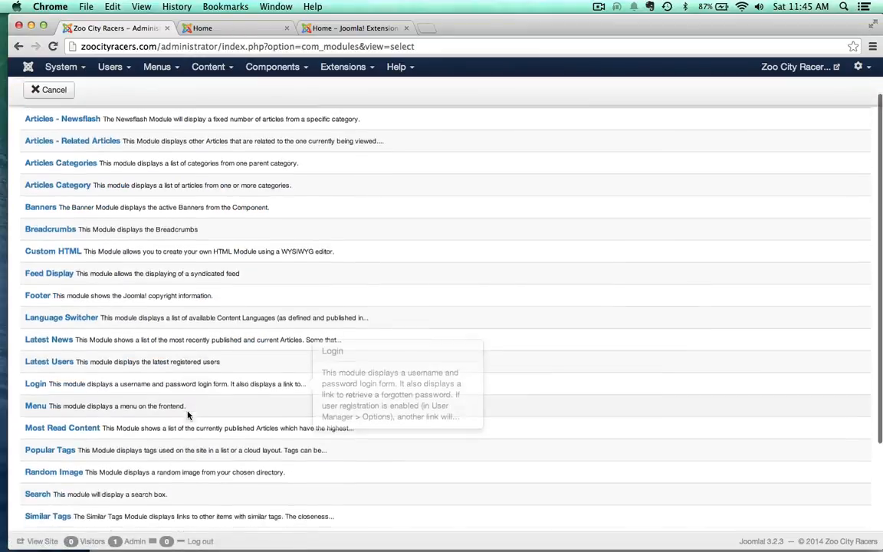
scroll(188, 415, "down", 3)
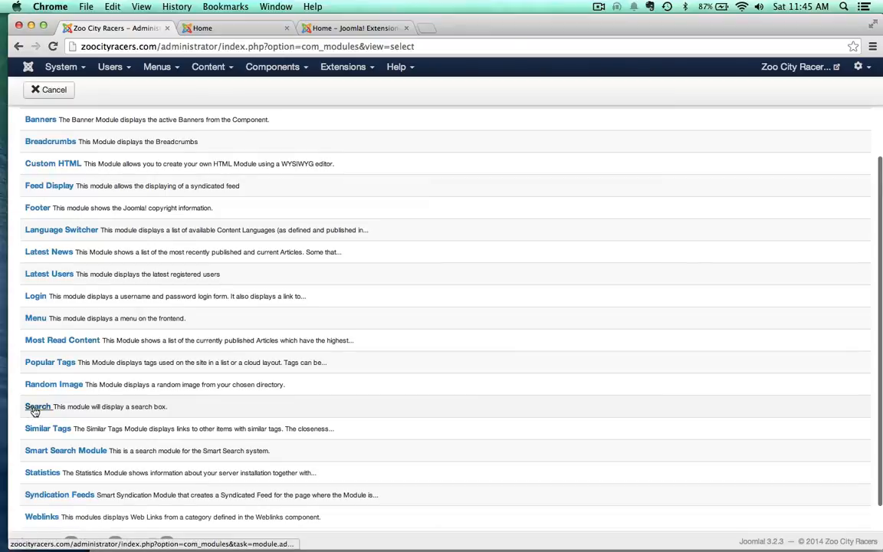
left_click(34, 408)
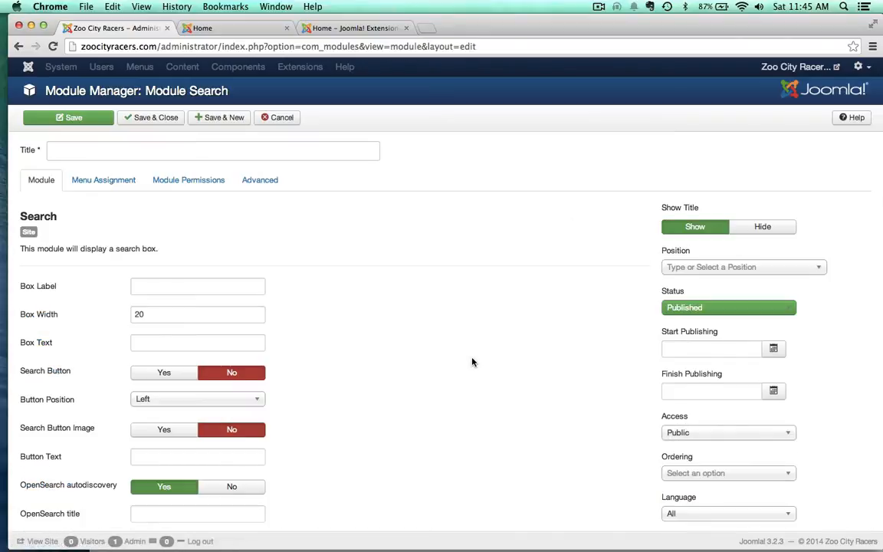
Step: Title the new module "Search", hide its title on the site and save it
type("Search")
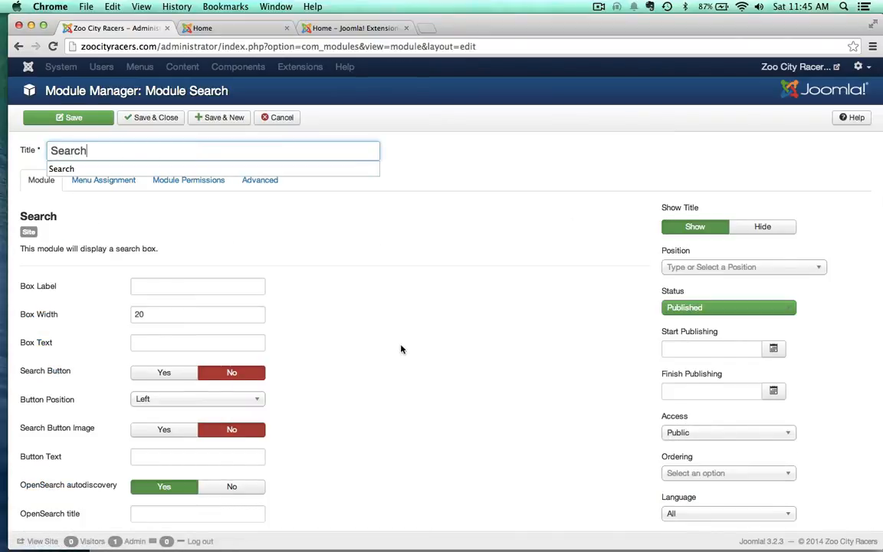
left_click(426, 359)
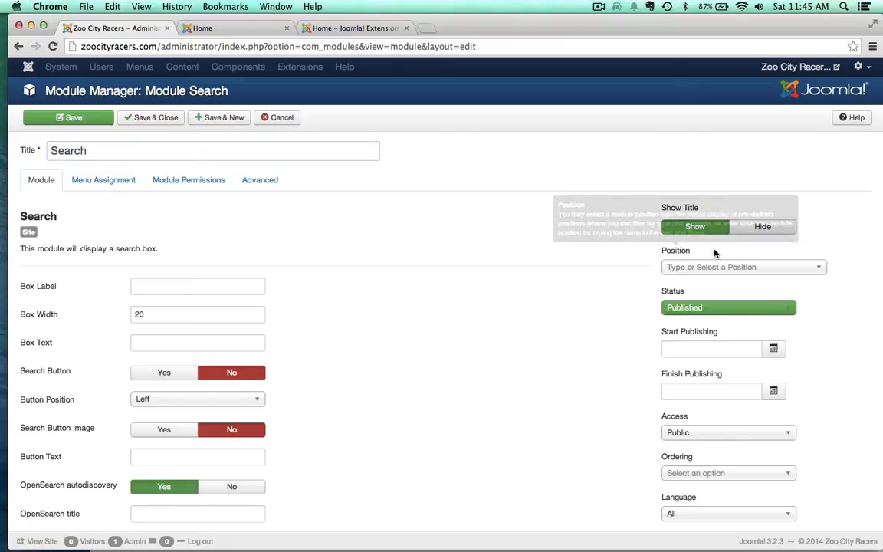
left_click(761, 227)
scroll(414, 295, "down", 3)
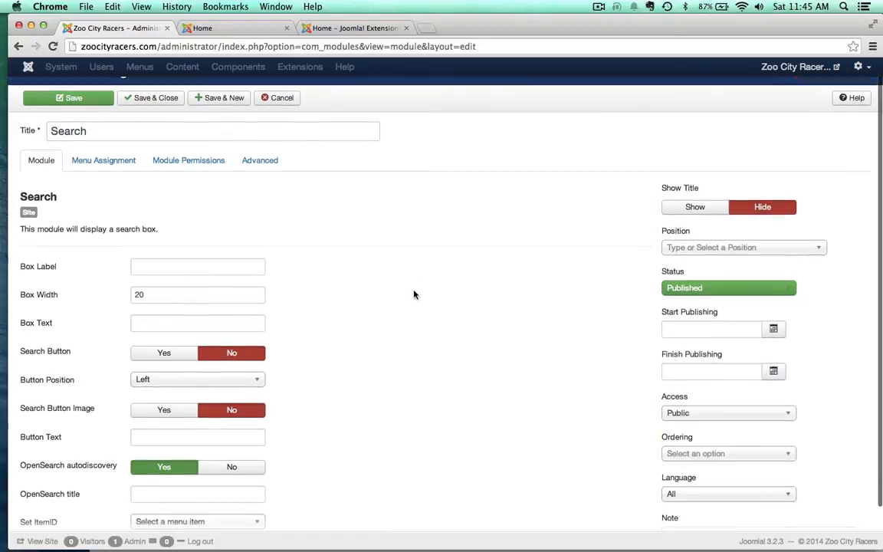
scroll(414, 294, "up", 3)
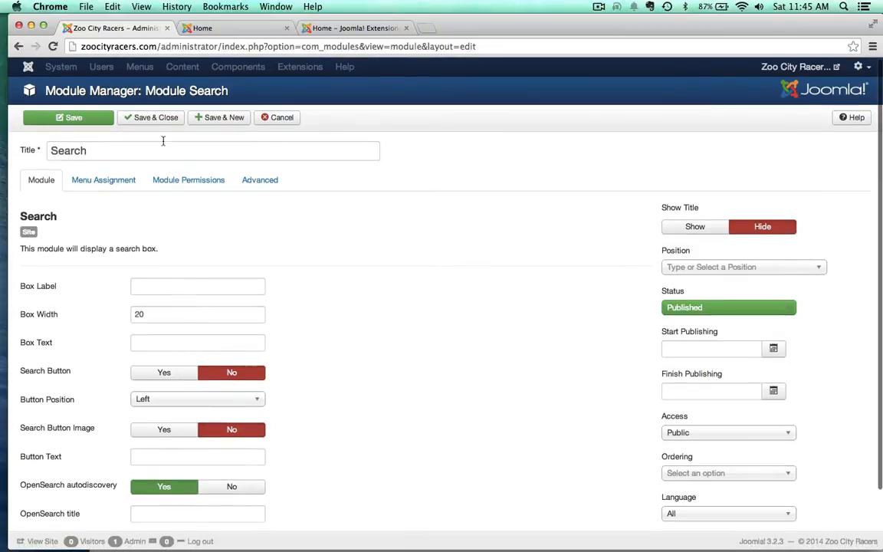
left_click(99, 121)
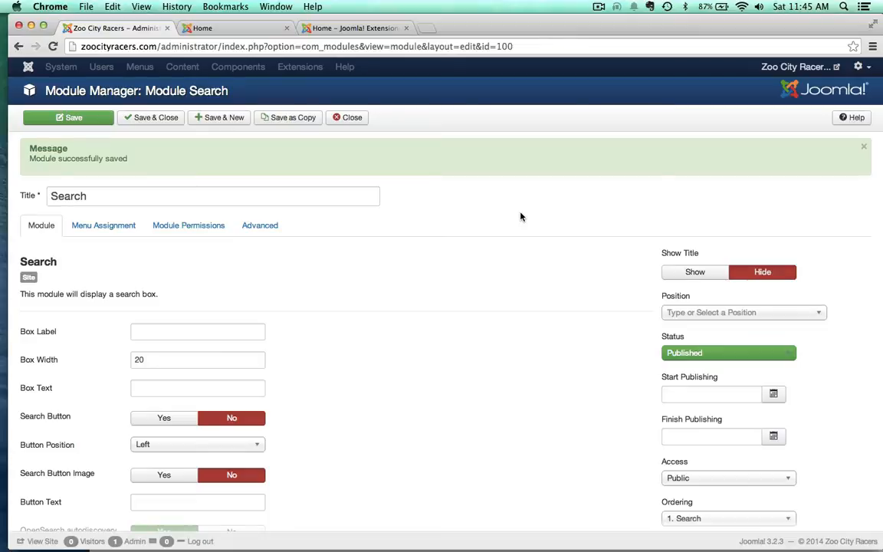
Step: Assign the Search module to the Protostar position Search [position-0] and save it
left_click(691, 312)
scroll(725, 414, "down", 5)
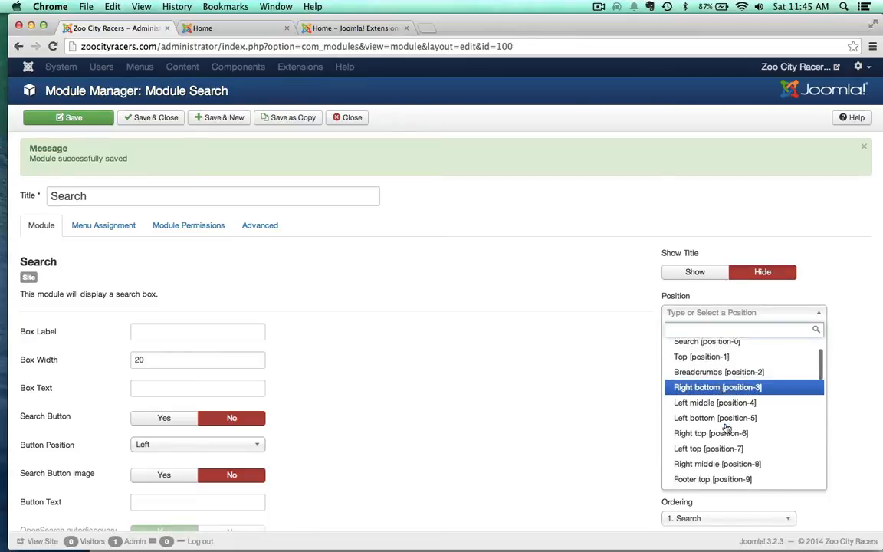
scroll(725, 428, "down", 2)
scroll(696, 427, "down", 1)
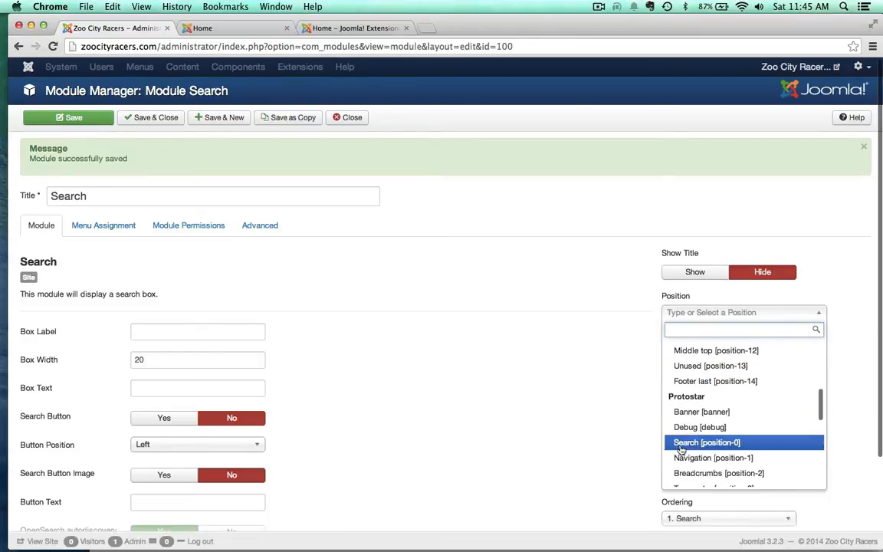
left_click(682, 446)
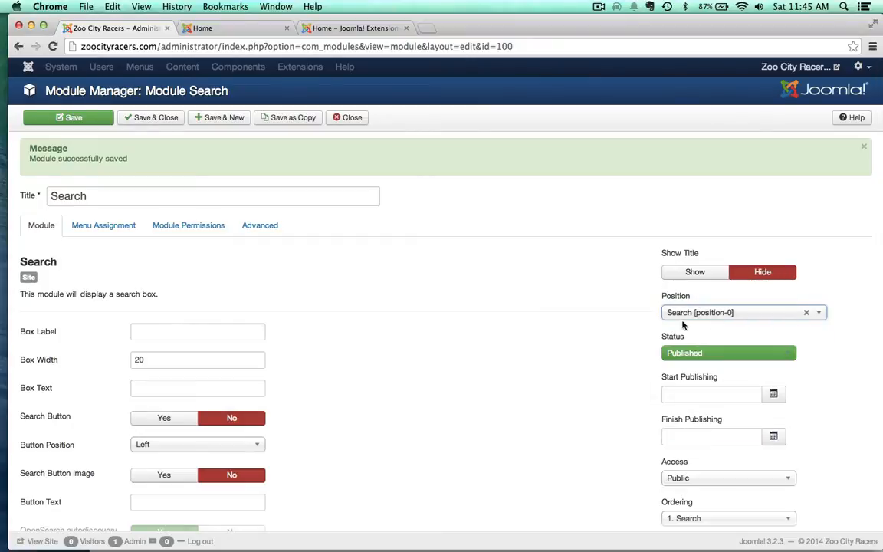
left_click(65, 116)
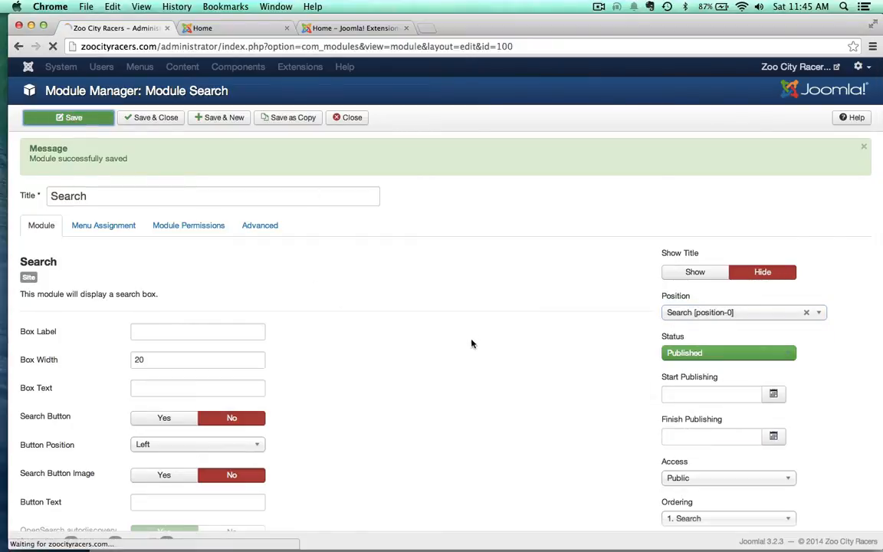
Step: Reload the site's home page, search the site for "Triumph" and look through the results
left_click(221, 29)
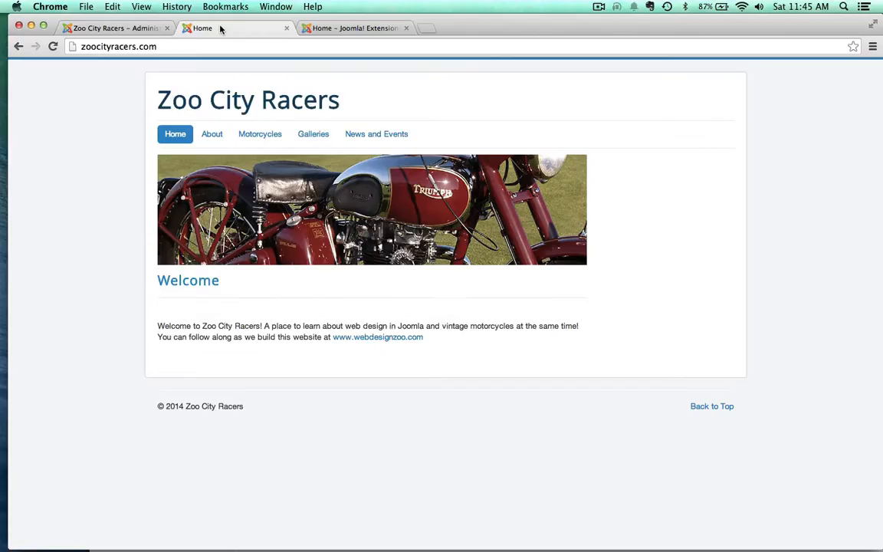
key("super+r")
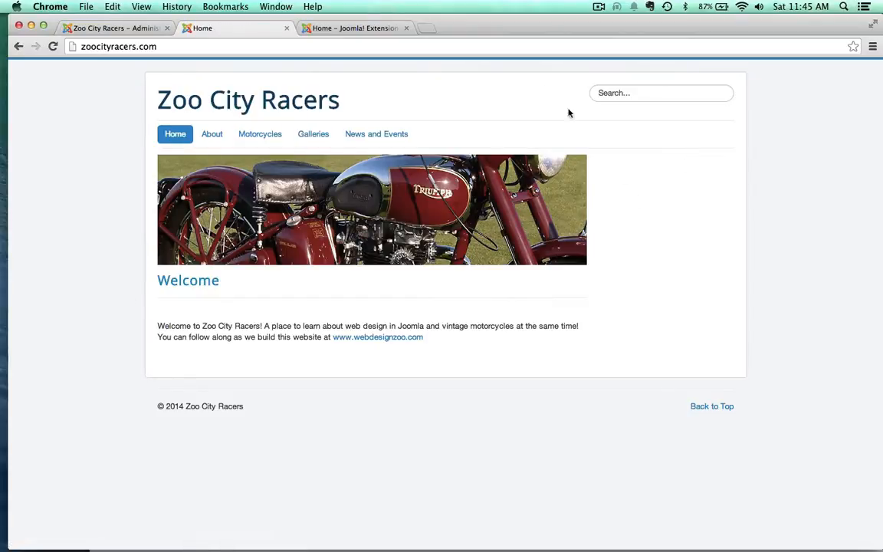
left_click(618, 99)
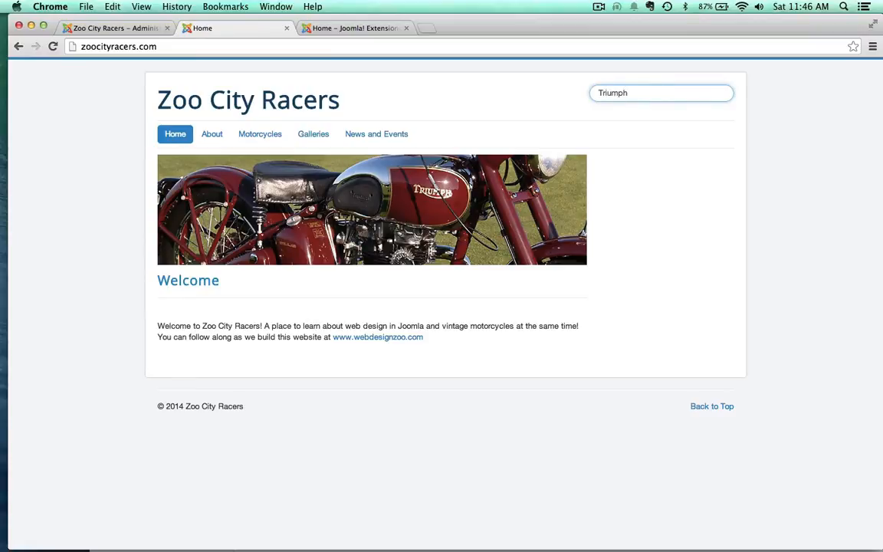
key("Return")
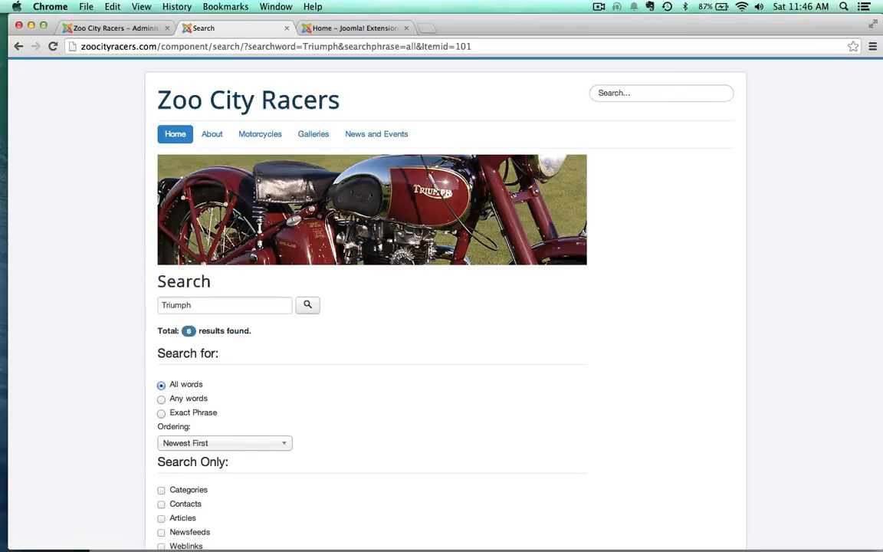
scroll(73, 307, "down", 8)
scroll(73, 308, "up", 4)
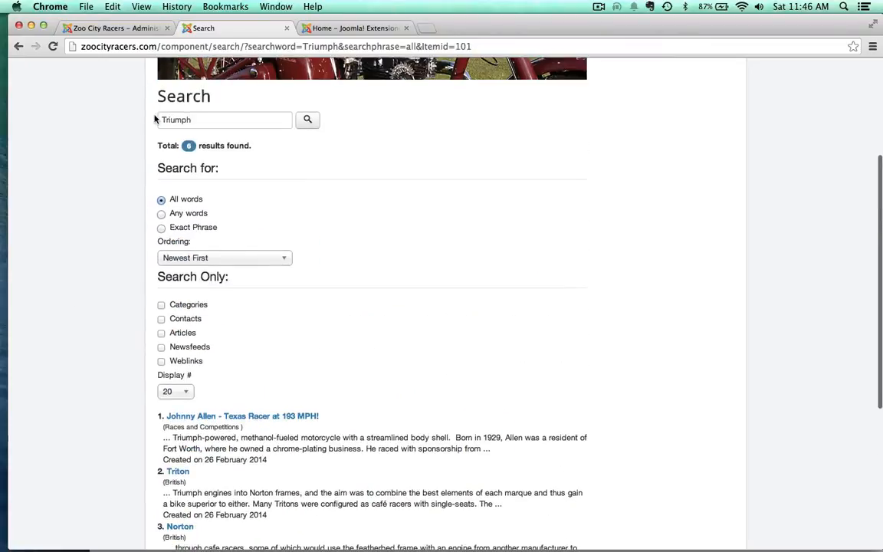
scroll(79, 205, "down", 5)
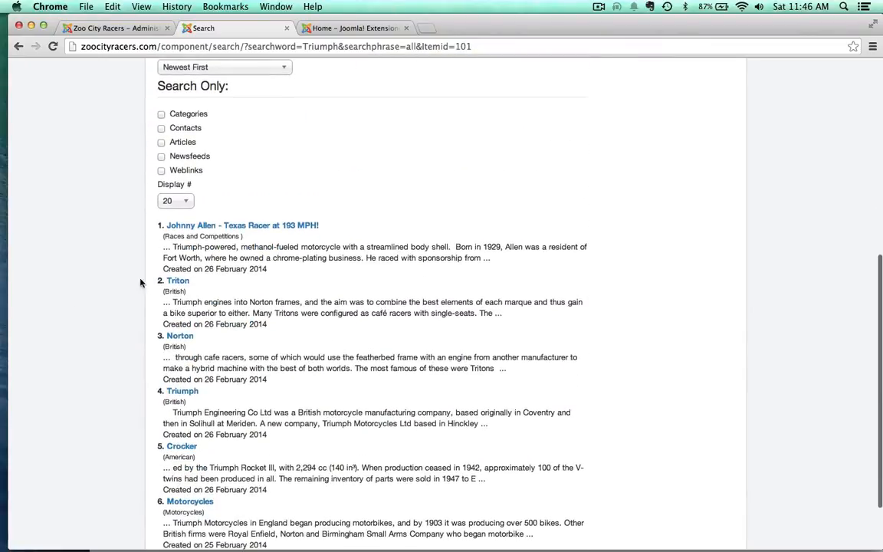
scroll(130, 376, "down", 1)
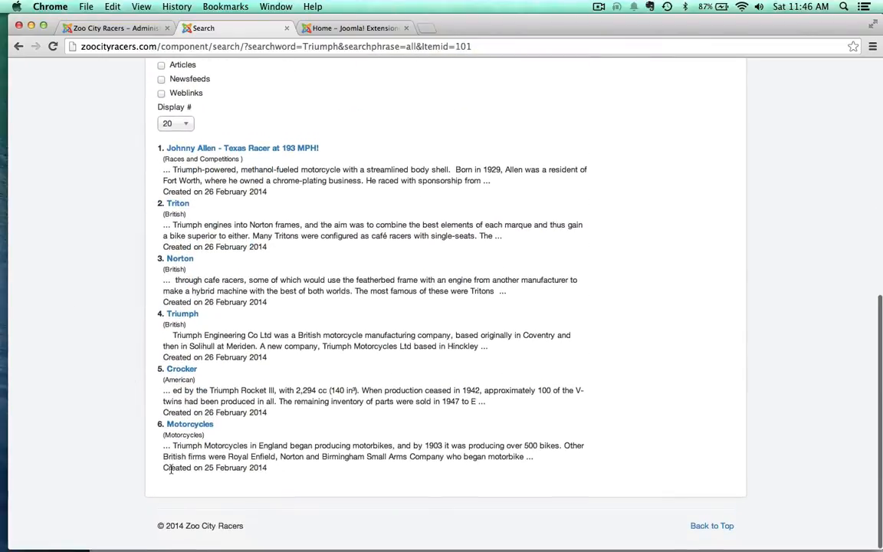
Step: Close the Search module's settings and trash the Search module in the Module Manager
scroll(111, 215, "up", 9)
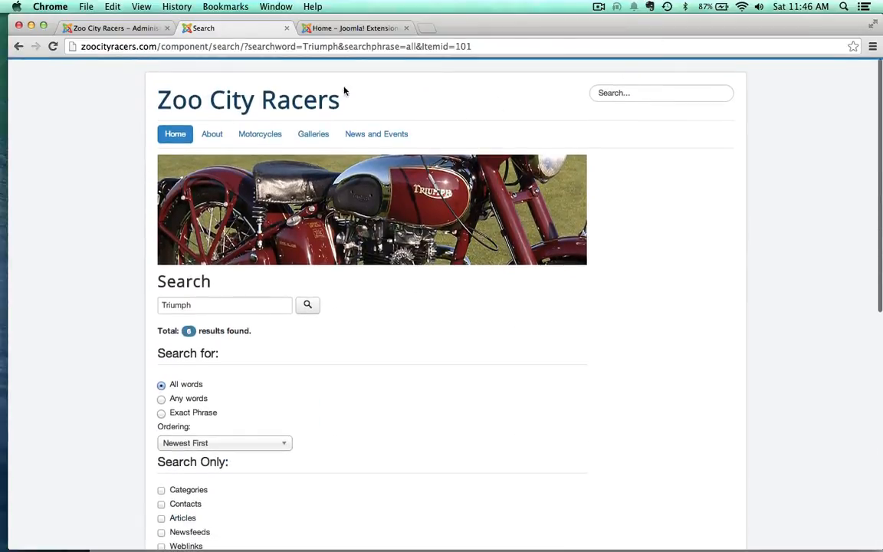
left_click(127, 28)
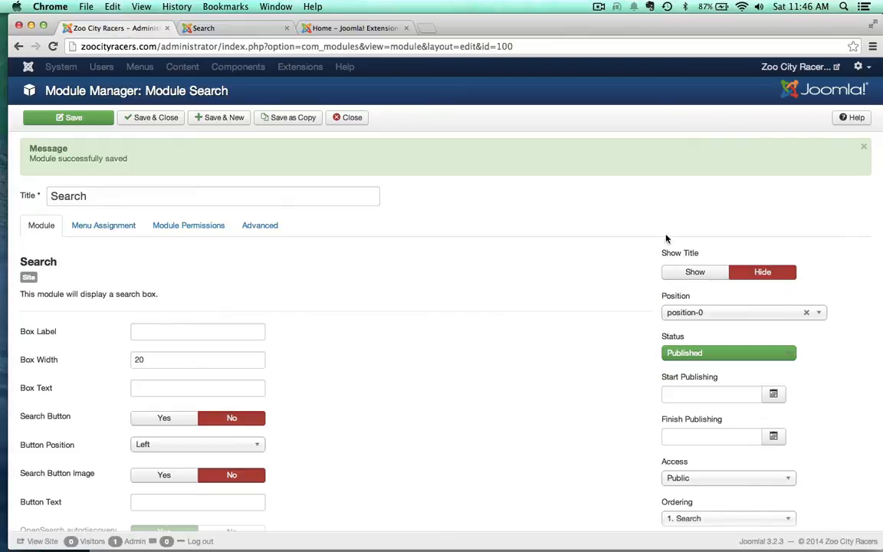
left_click(347, 119)
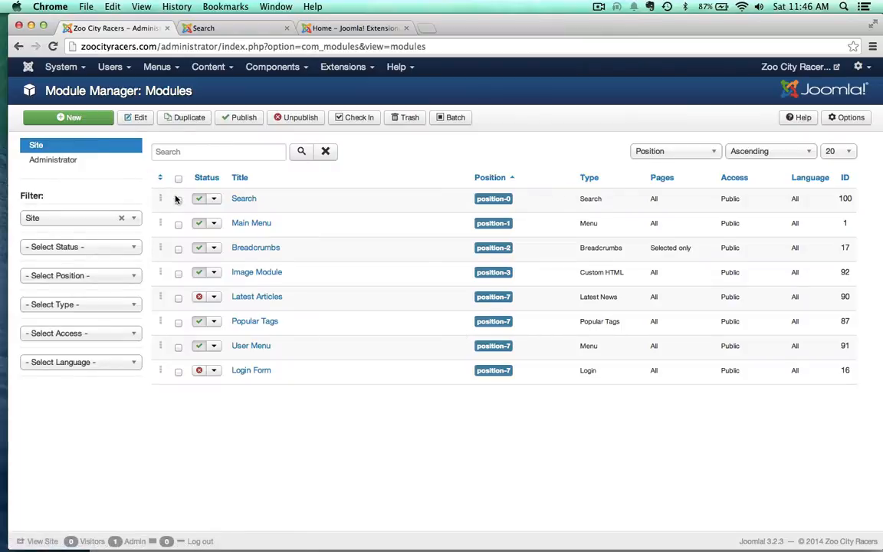
left_click(177, 201)
left_click(406, 118)
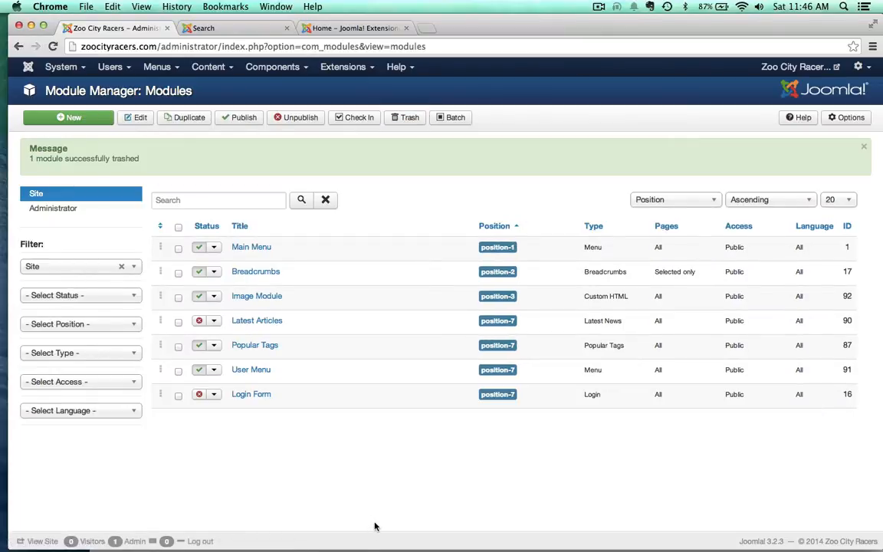
scroll(348, 477, "up", 1)
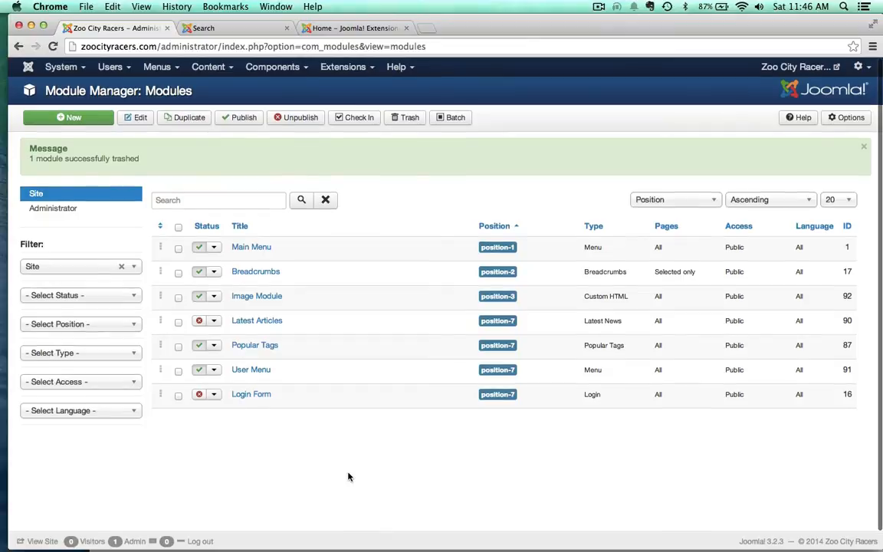
Step: Start a new site module of the type Random Image
left_click(85, 120)
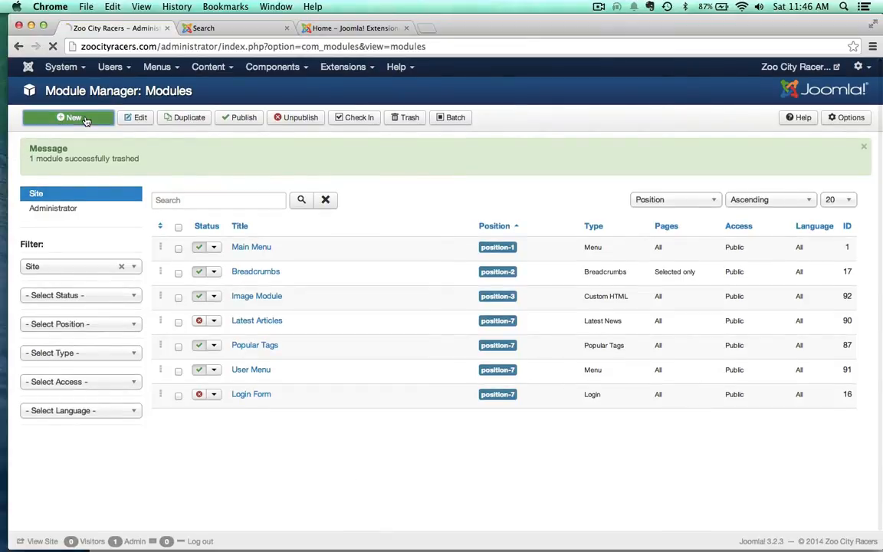
scroll(224, 299, "down", 2)
scroll(224, 299, "down", 5)
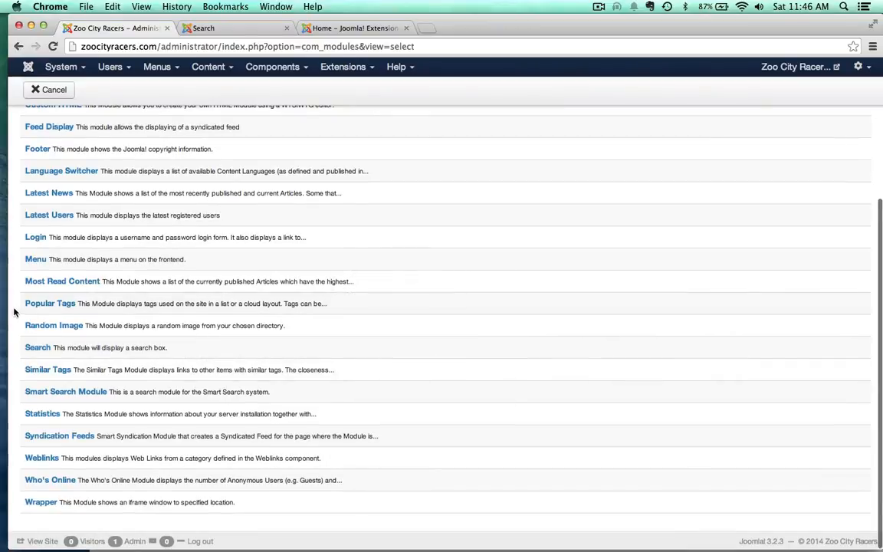
left_click(48, 326)
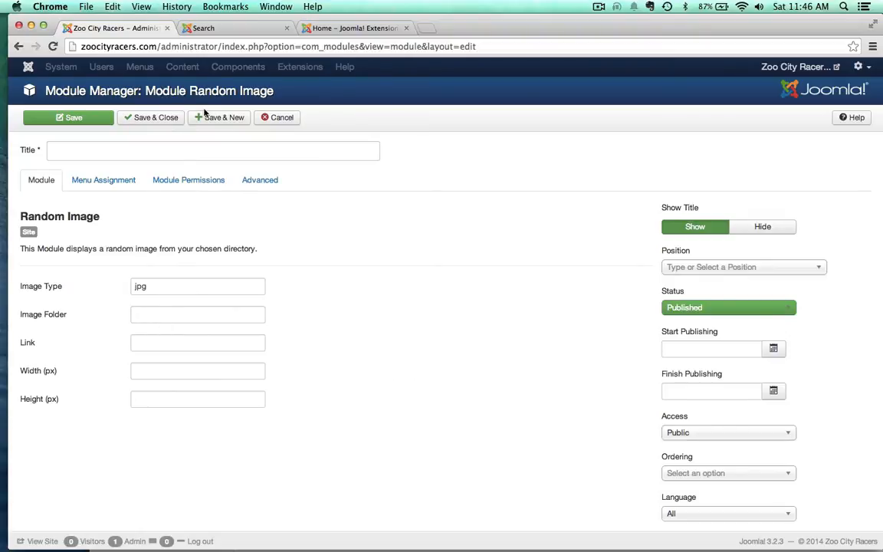
Step: Open the administration in a separate browser tab and view the image folders in the Media Manager
left_click(27, 67, "super")
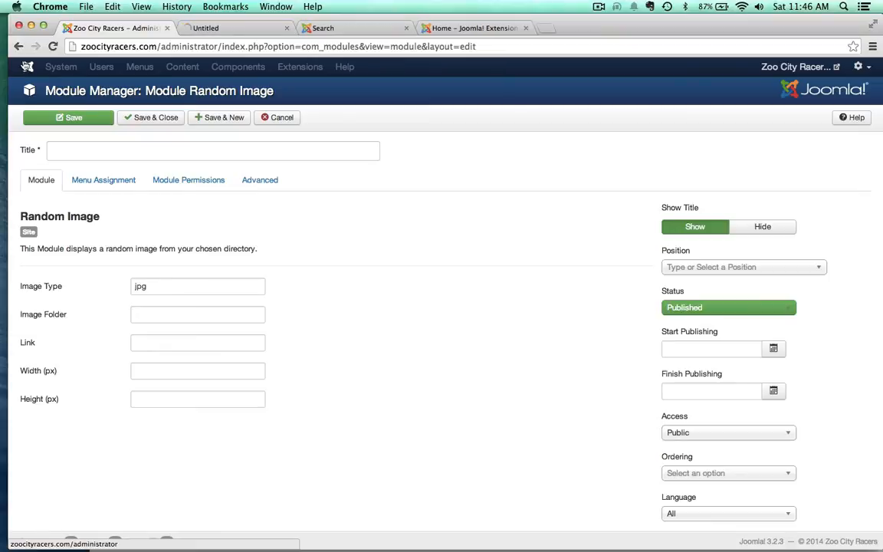
left_click(218, 28)
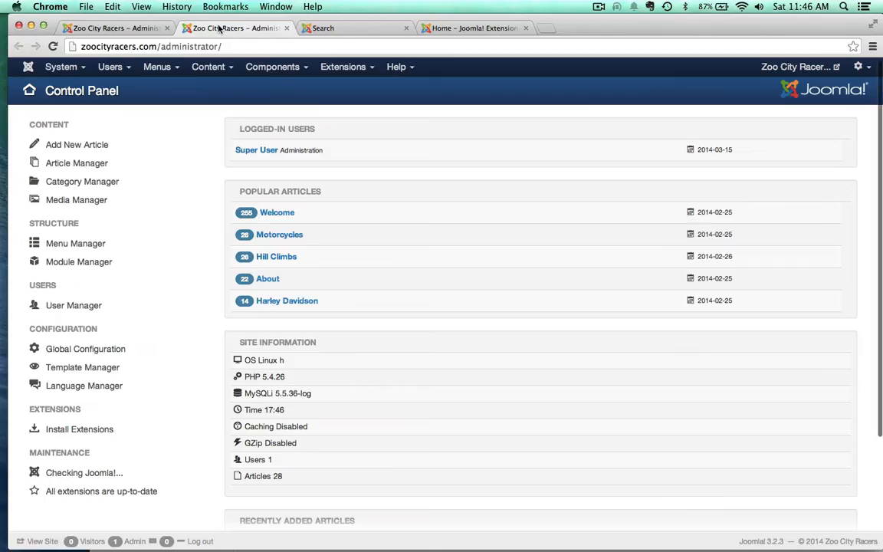
left_click(203, 69)
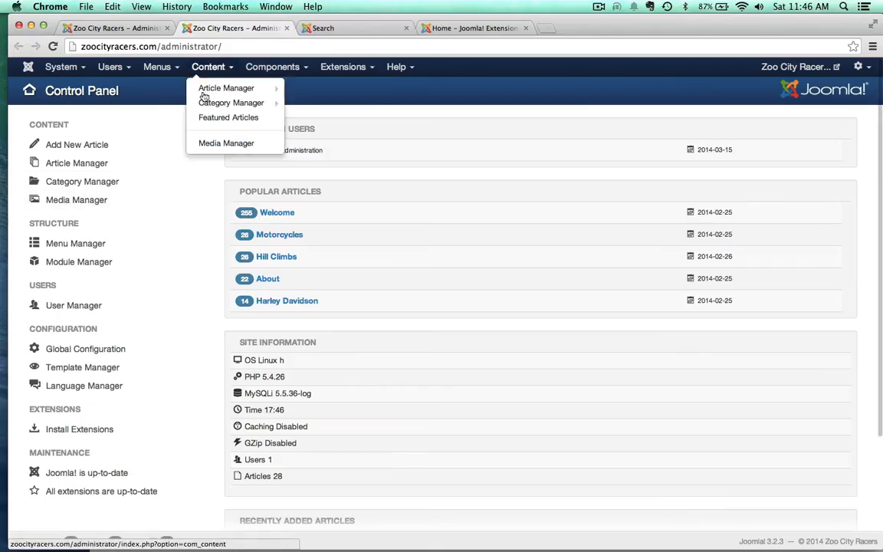
left_click(205, 141)
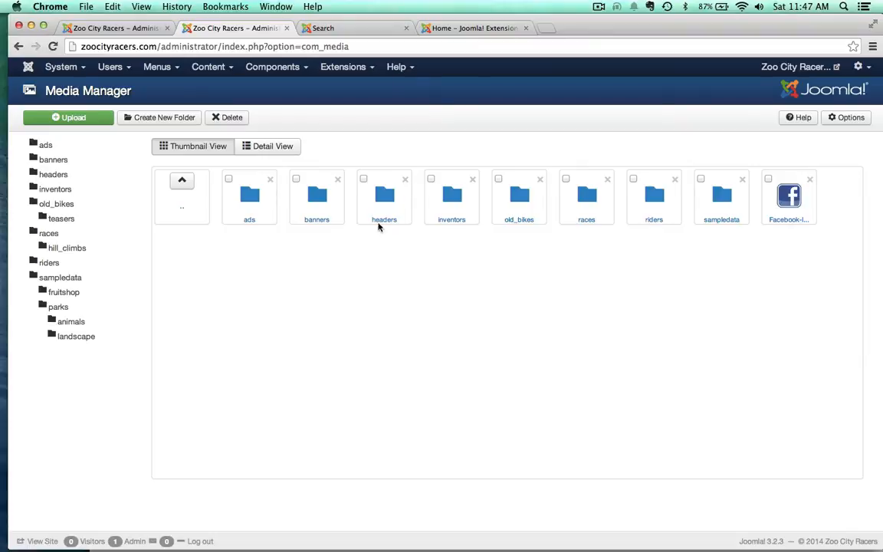
Step: Set the Random Image module's image folder to images/old_bikes
left_click(125, 29)
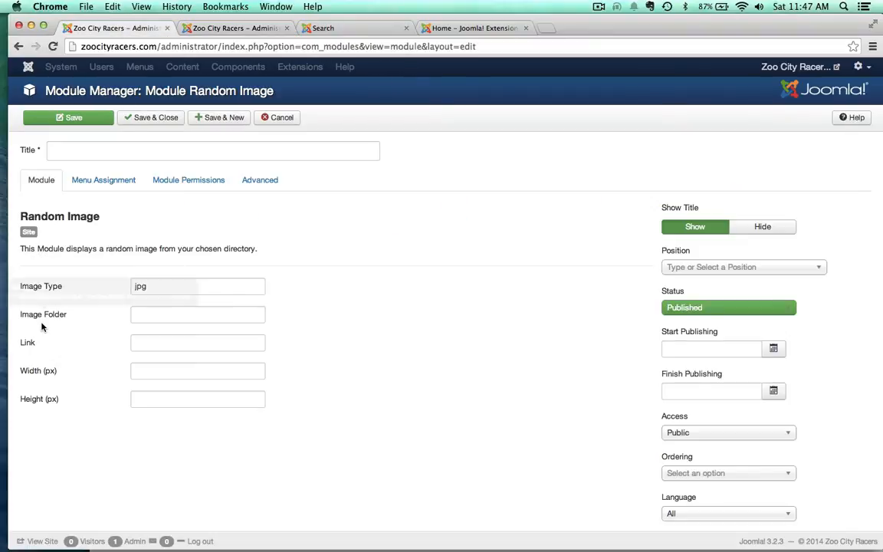
left_click(135, 314)
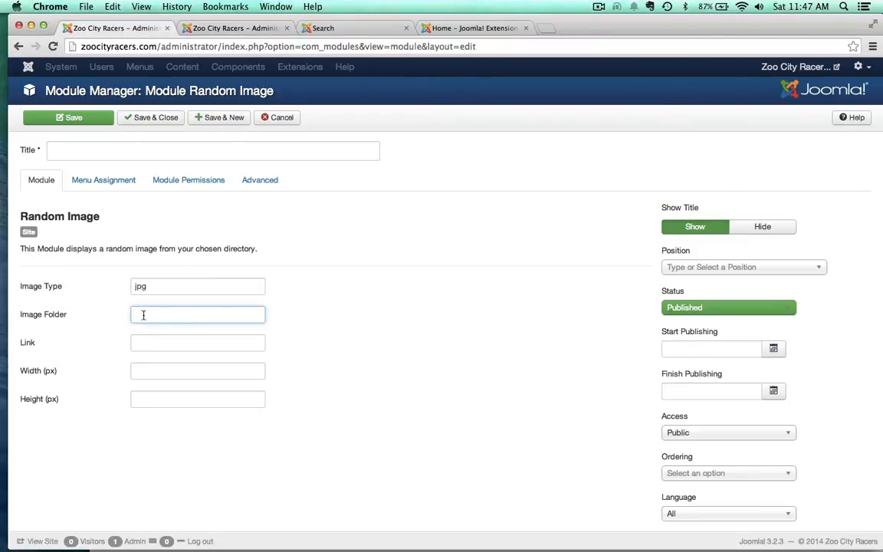
type("images")
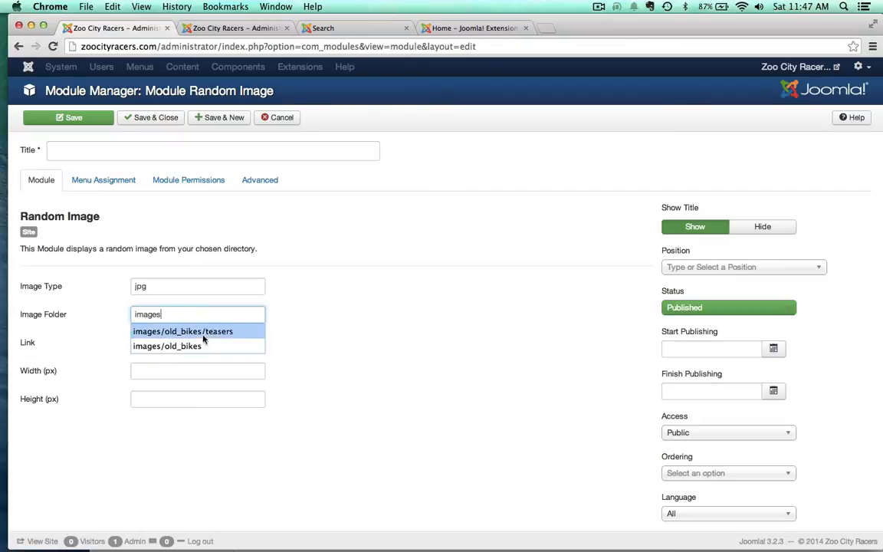
left_click(142, 346)
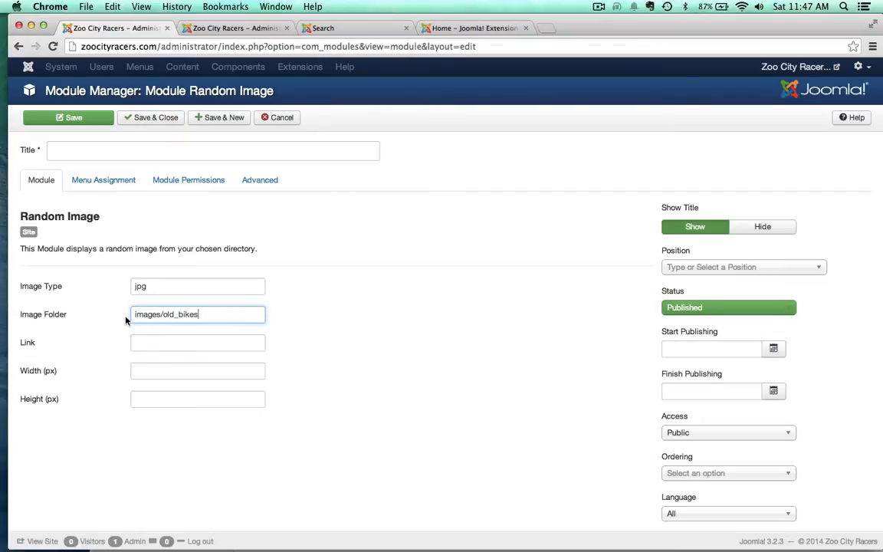
left_click(325, 236)
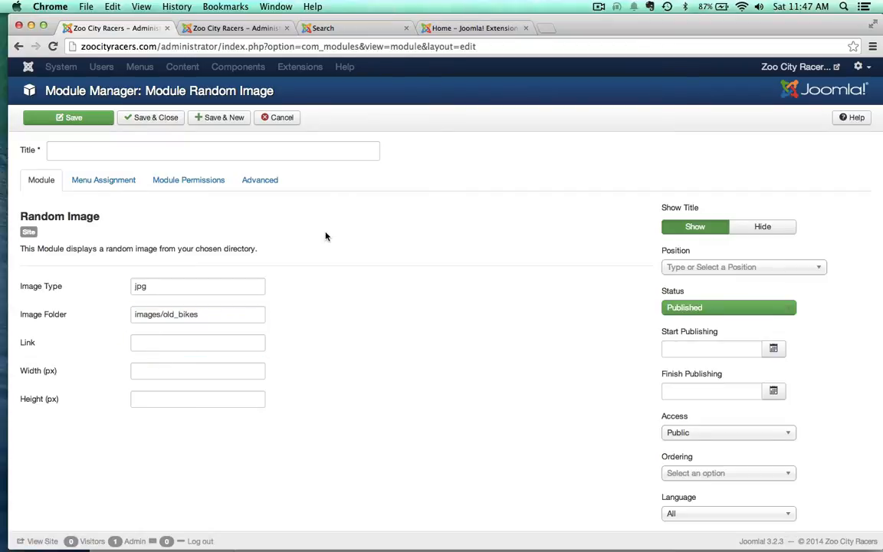
Step: Title the new module "Random Images" and hide its title on the site
left_click(65, 144)
type("Ran")
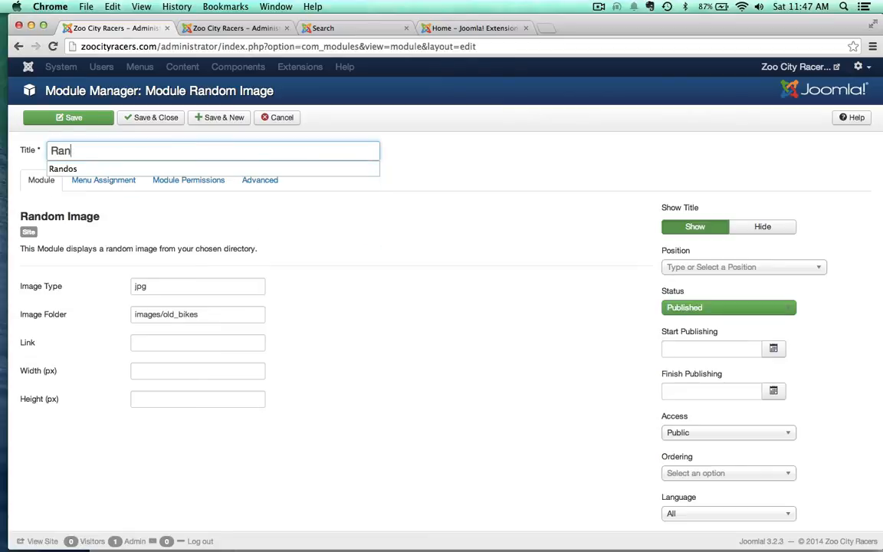
type("dom Images")
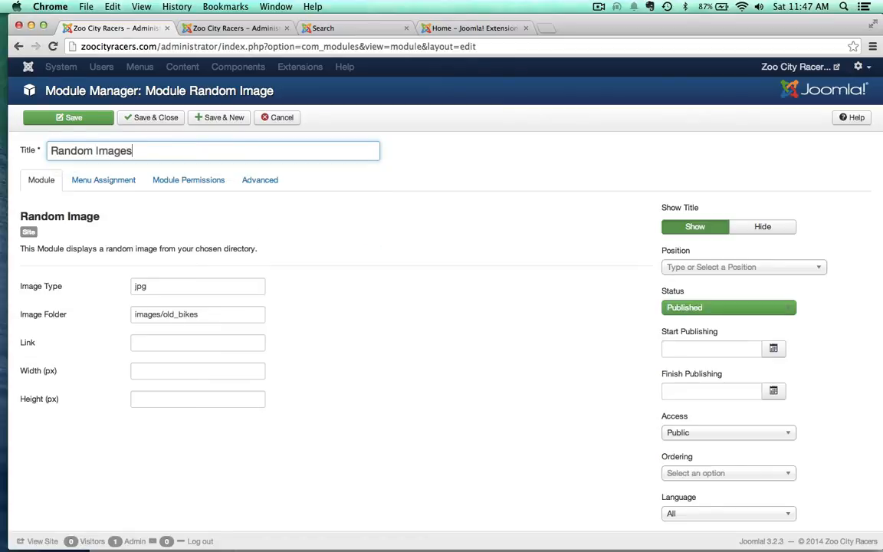
left_click(365, 232)
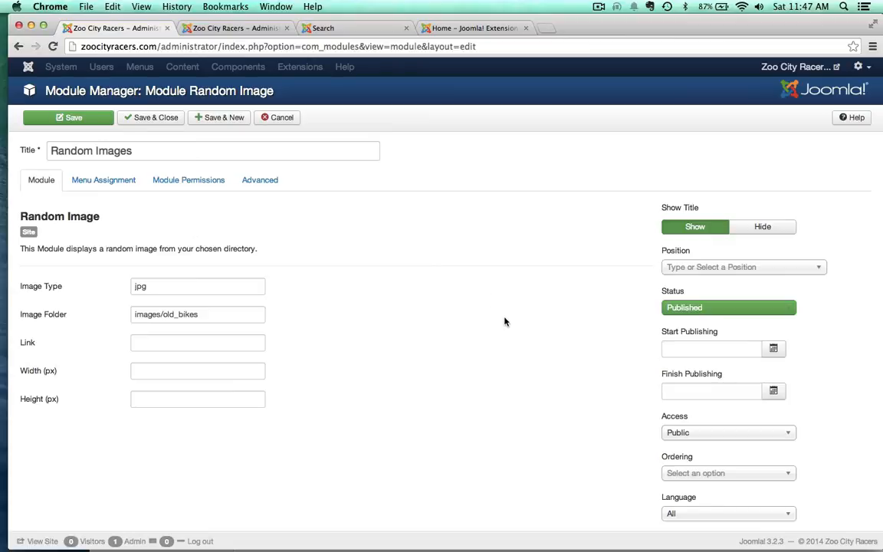
left_click(763, 228)
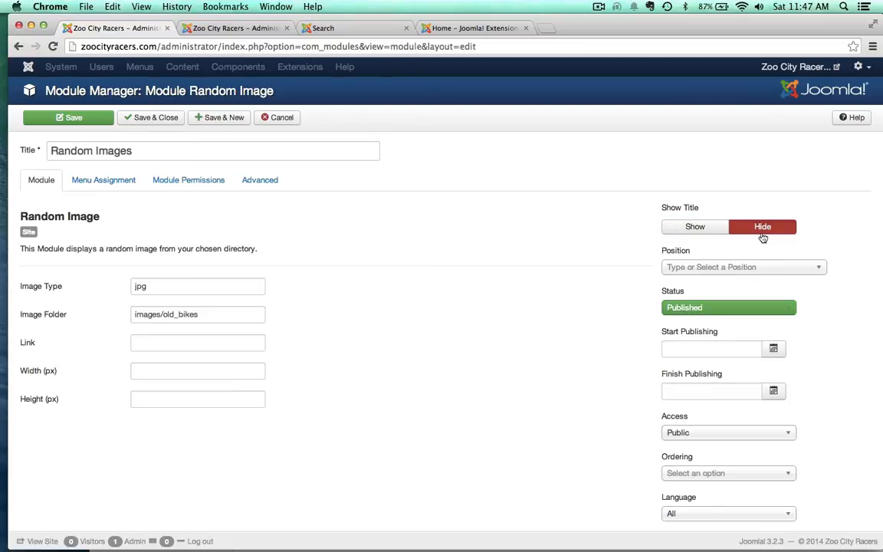
Step: Assign the Random Images module to the Protostar position Right [position-7] and save it
left_click(696, 273)
scroll(782, 366, "down", 3)
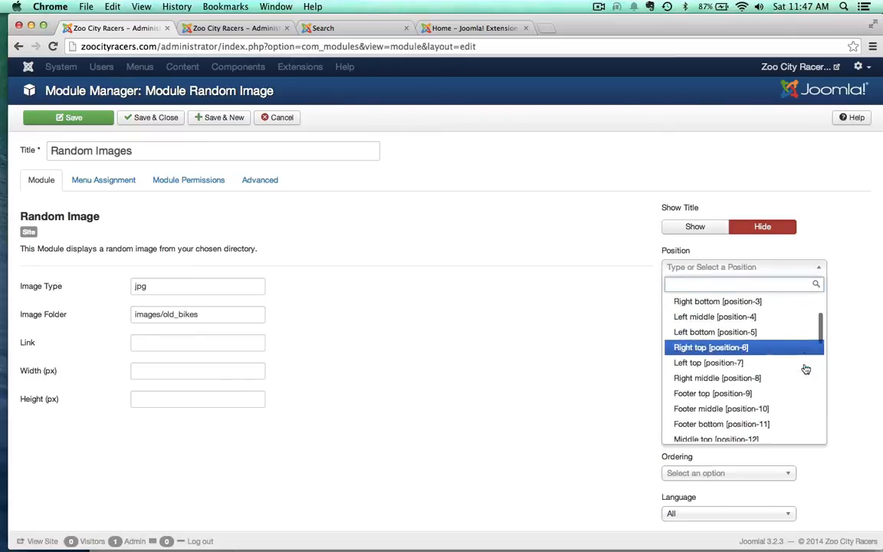
scroll(805, 369, "down", 5)
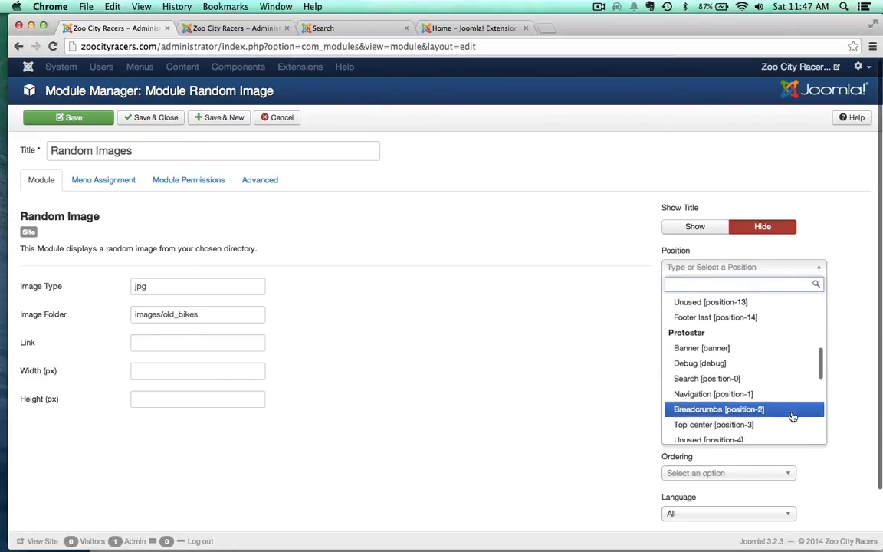
scroll(792, 417, "down", 1)
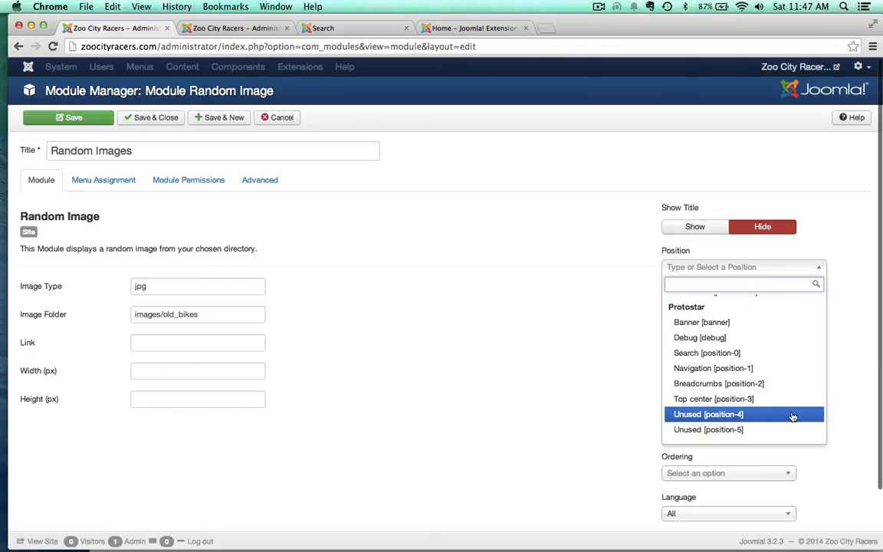
scroll(793, 416, "down", 3)
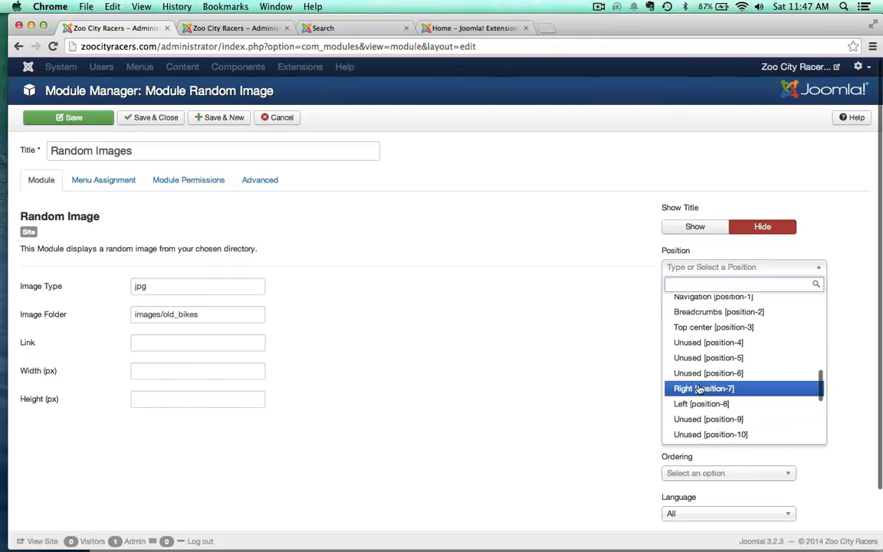
left_click(699, 389)
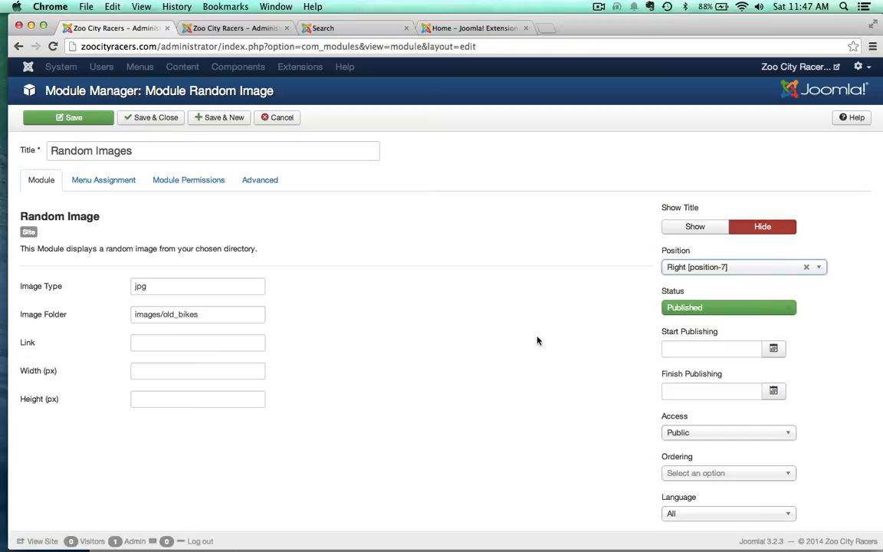
left_click(79, 118)
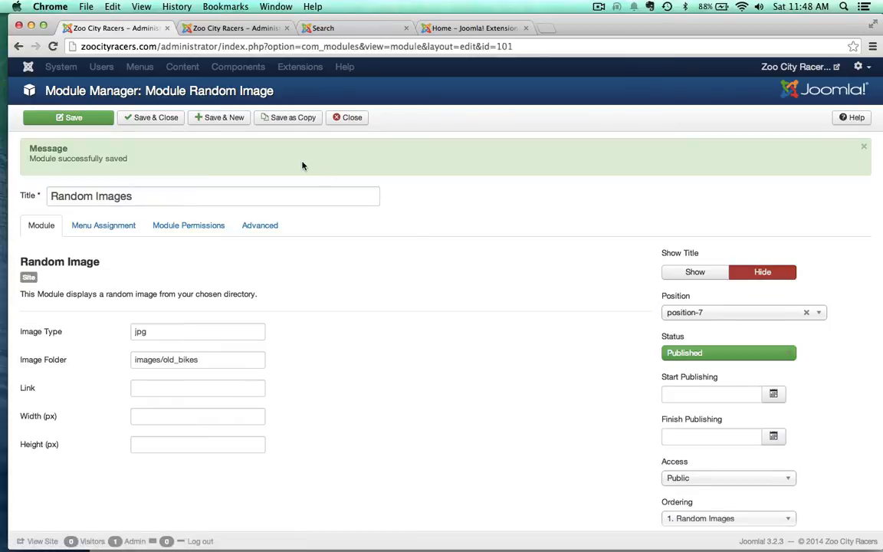
Step: Close the Media Manager tab, reload the site's search page and go to its home page to view the random image
left_click(232, 28)
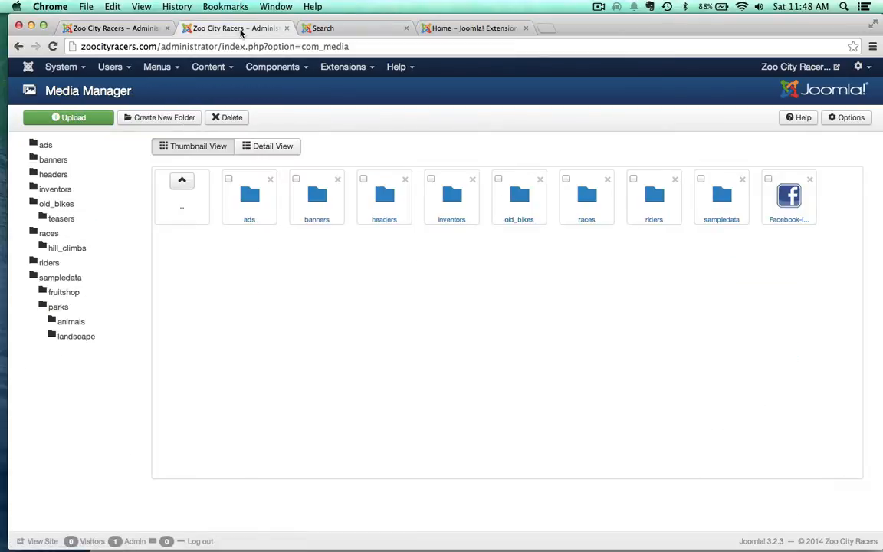
left_click(339, 29)
left_click(287, 28)
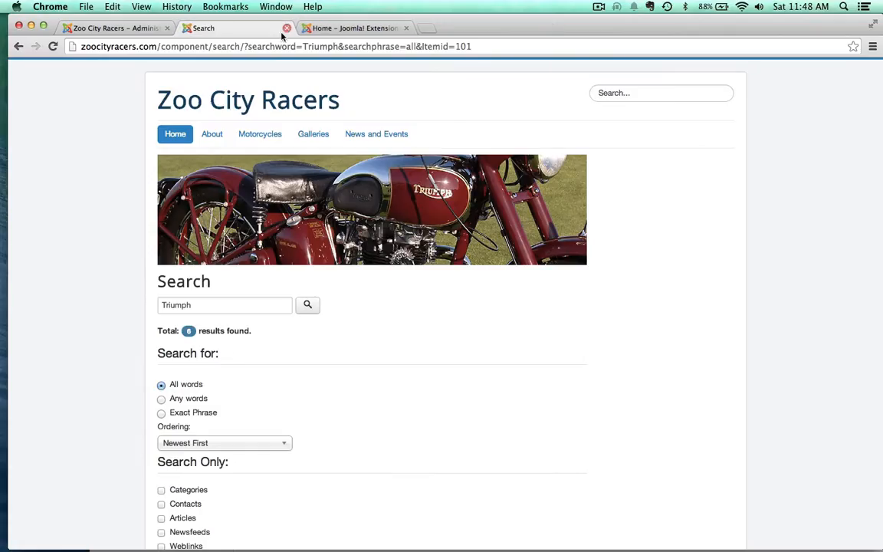
key("super+r")
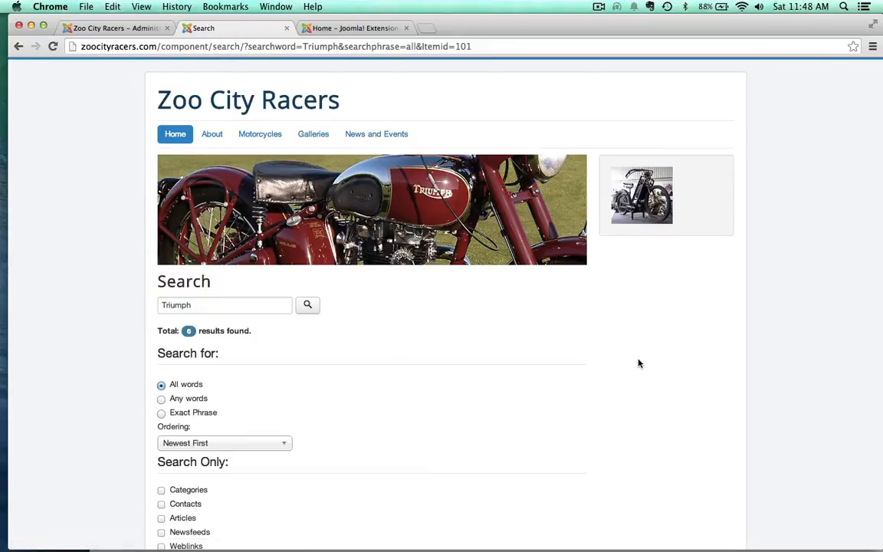
left_click(175, 135)
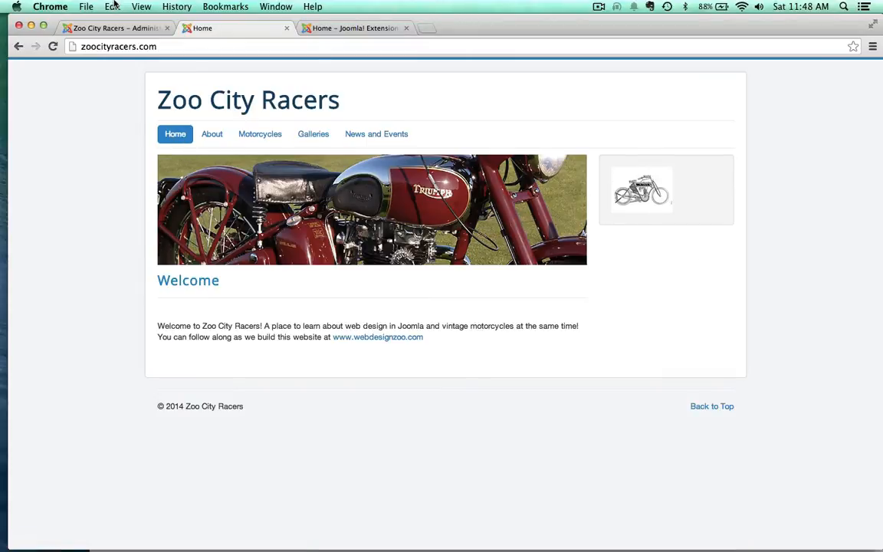
Step: Reload the home page several times and visit the About and Motorcycles pages to check that the image changes
left_click(53, 46)
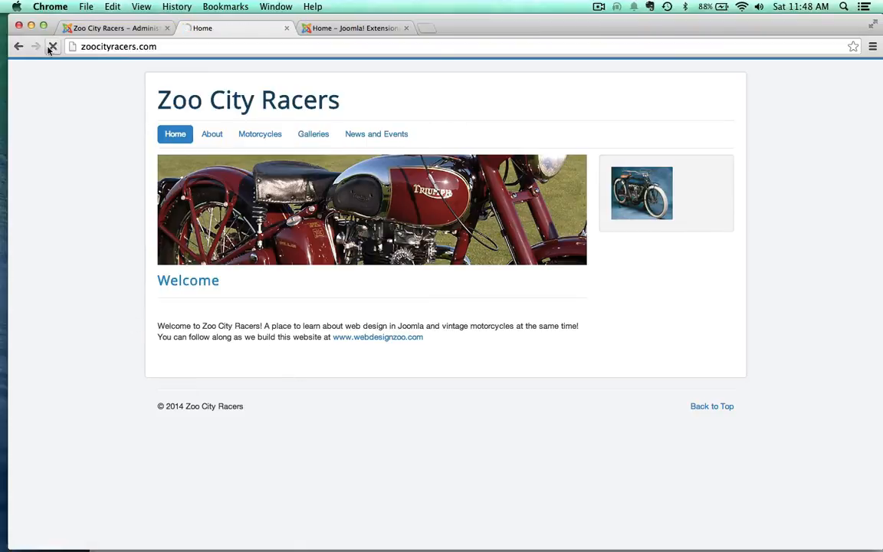
left_click(52, 46)
left_click(53, 46)
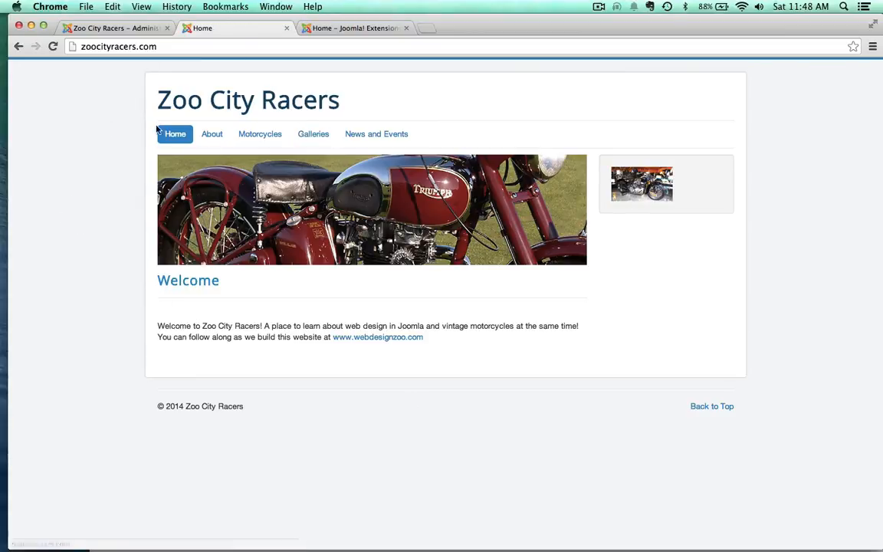
left_click(212, 134)
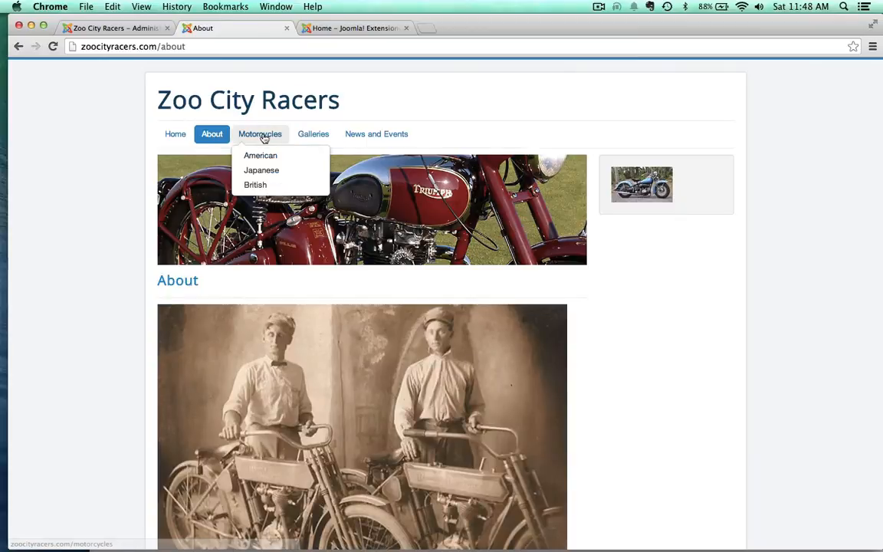
left_click(262, 135)
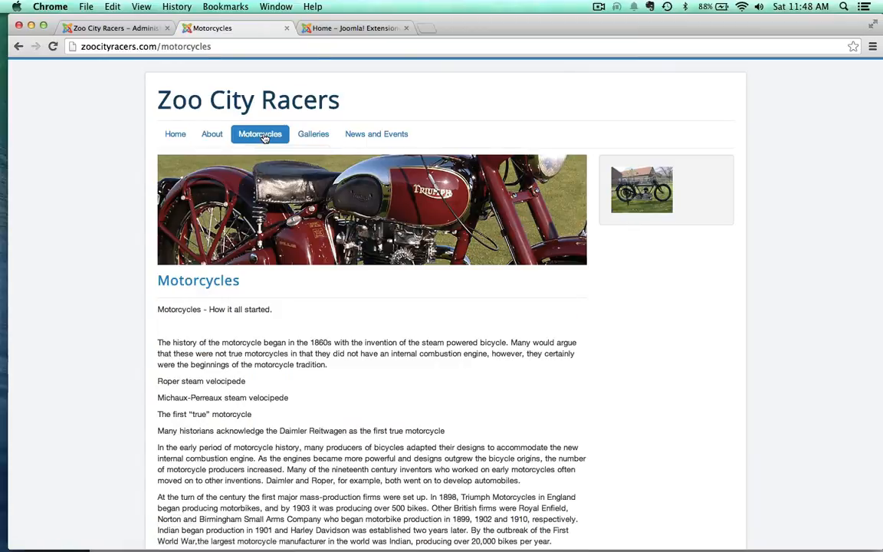
Step: View the random image on the site's Galleries and Home pages and return to the module's edit page
left_click(319, 134)
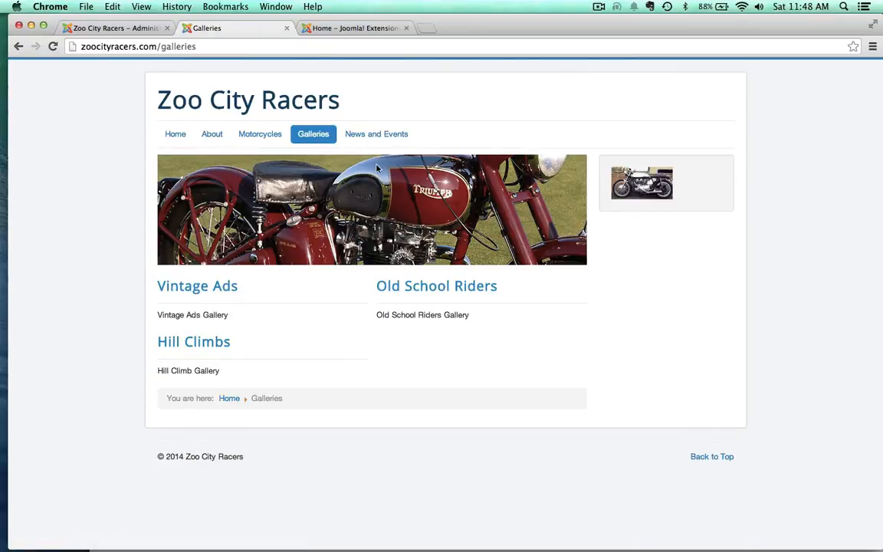
left_click(176, 134)
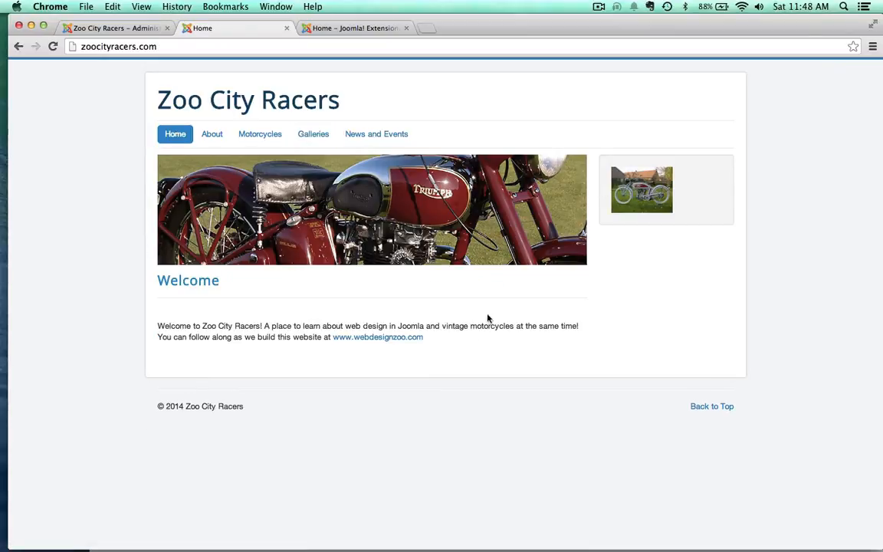
left_click(106, 29)
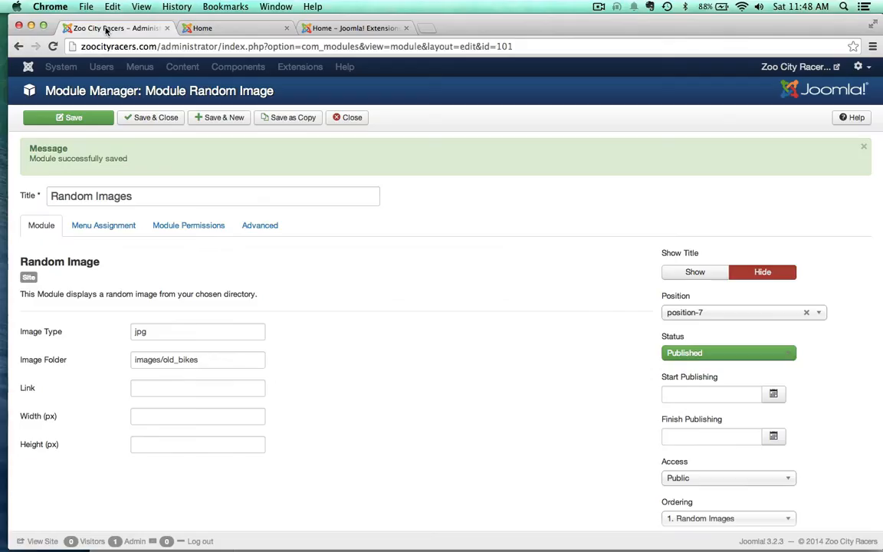
Step: Move the Random Images module to the Protostar position Top center [position-3] and save it
left_click(686, 312)
scroll(738, 414, "up", 5)
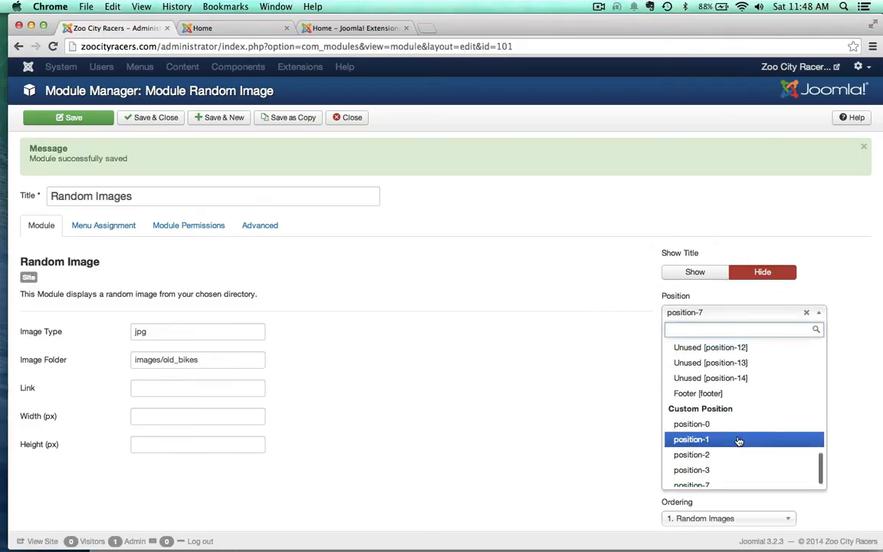
scroll(717, 380, "up", 4)
scroll(724, 380, "down", 3)
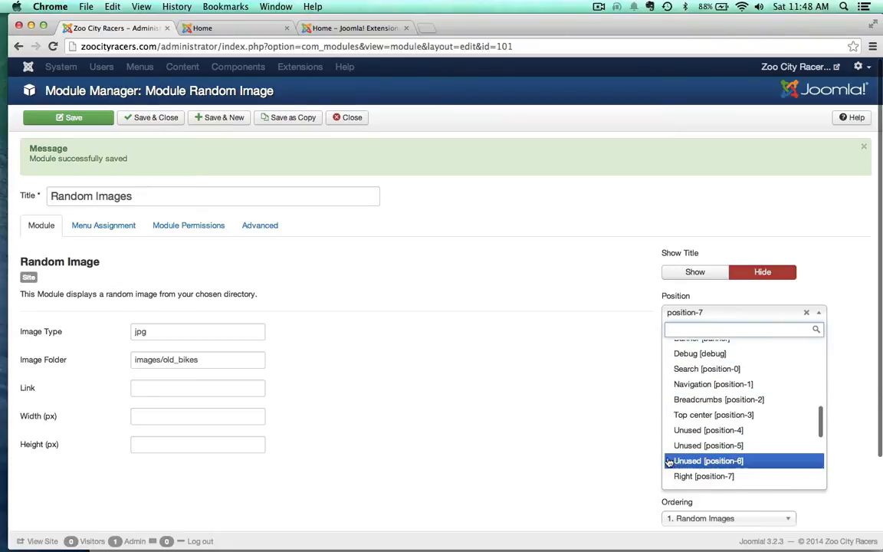
left_click(673, 415)
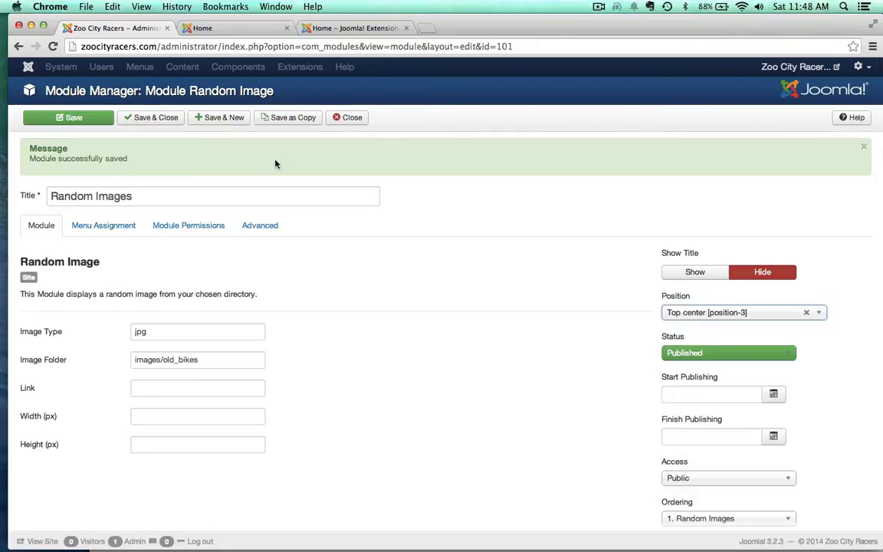
left_click(89, 123)
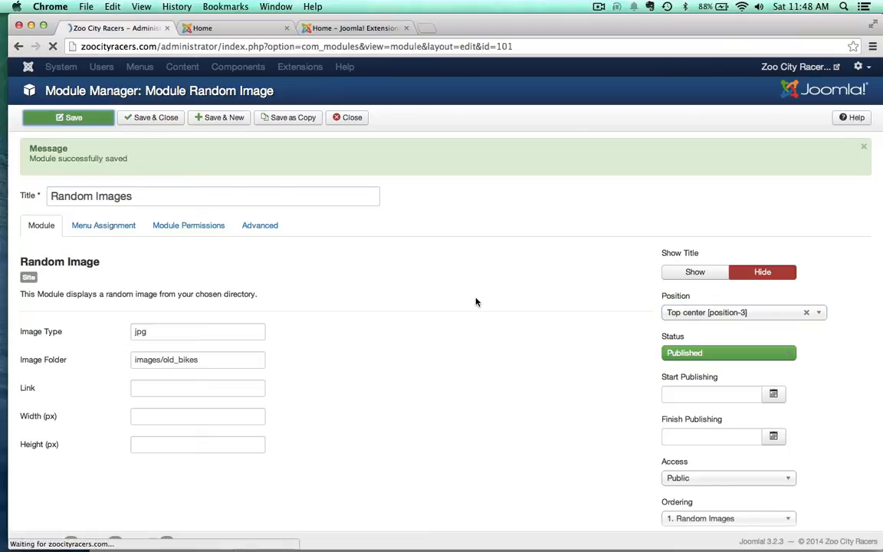
Step: Reload the site's home page several times to check the random image in its top center position
left_click(234, 28)
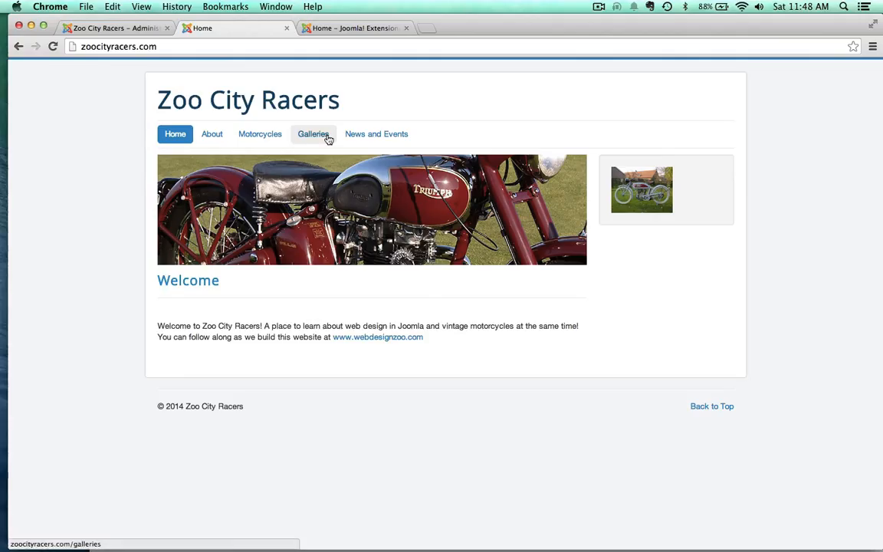
key("super+r")
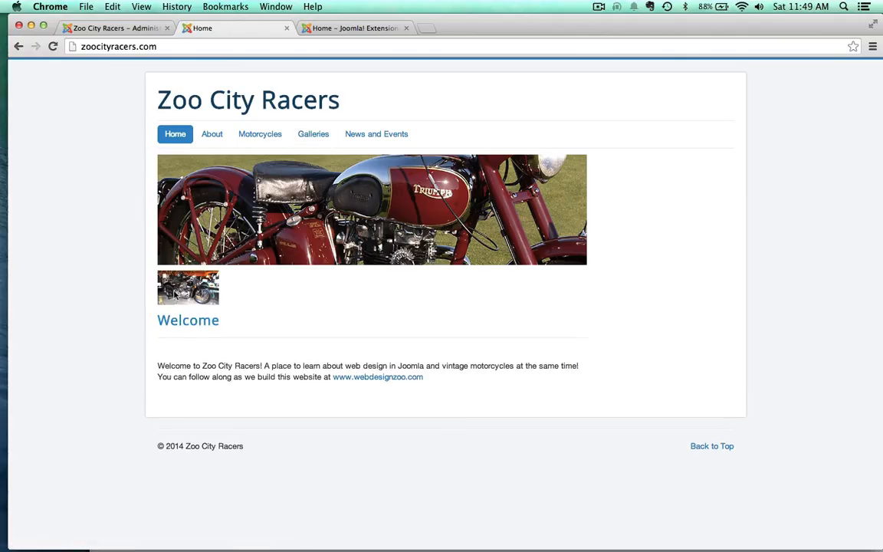
key("super+r")
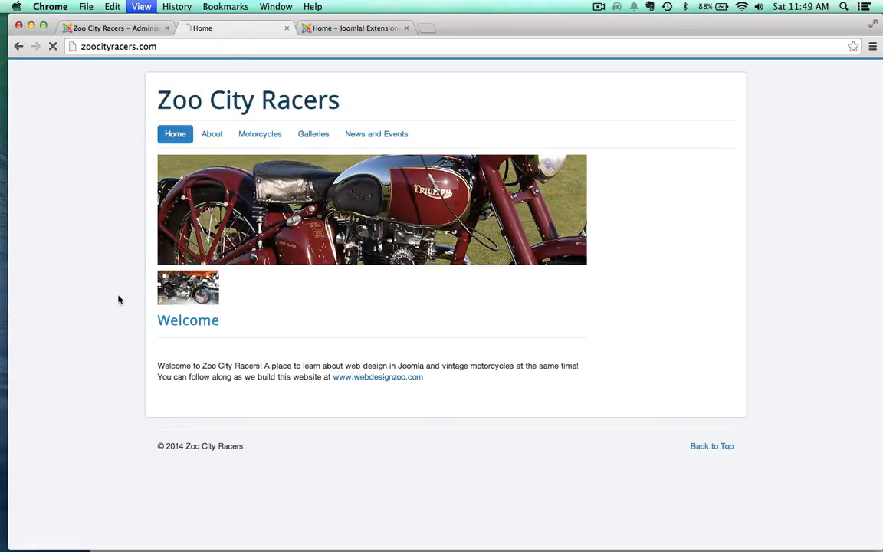
key("super+r")
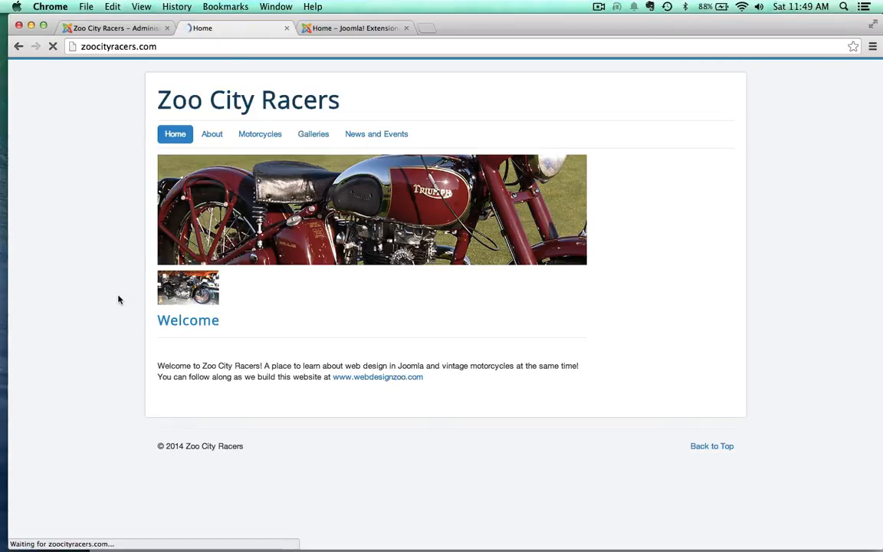
key("super+r")
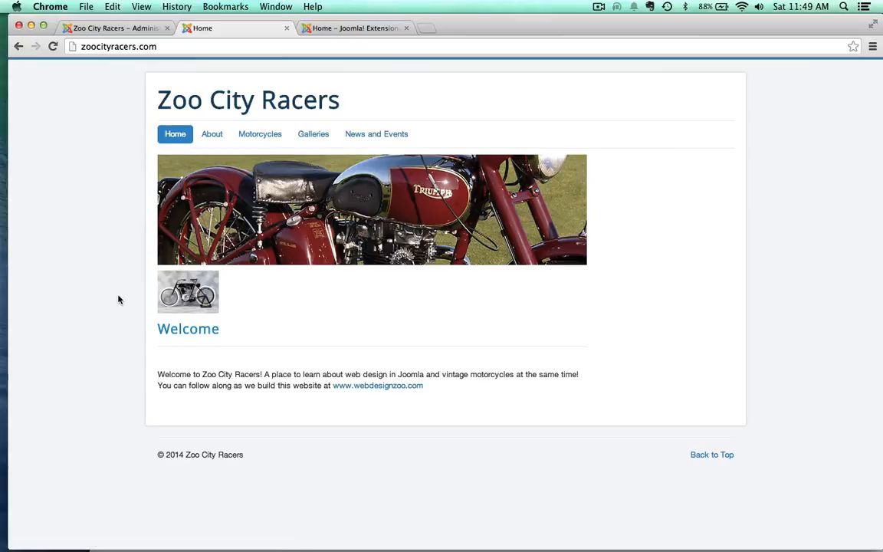
key("super+r")
Step: Set the Random Images module's width to 500 px and save the module
left_click(115, 27)
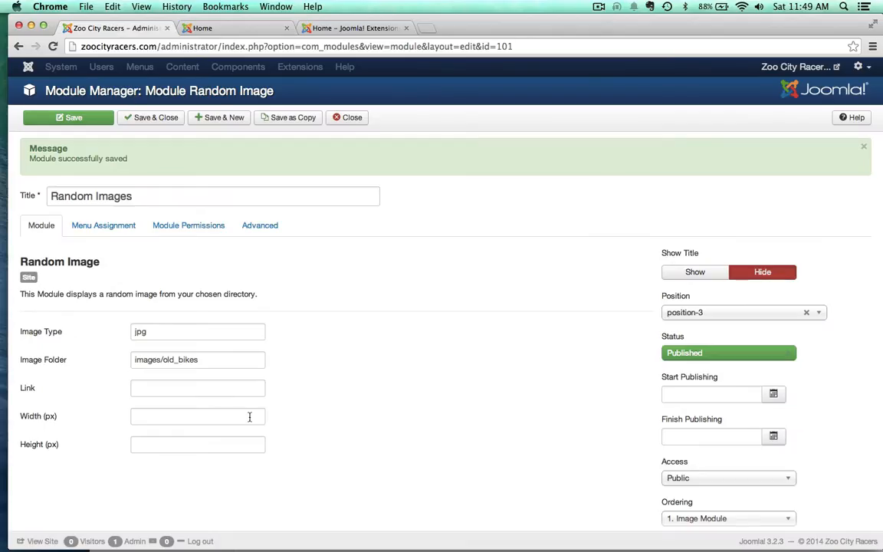
scroll(115, 383, "down", 2)
left_click(156, 351)
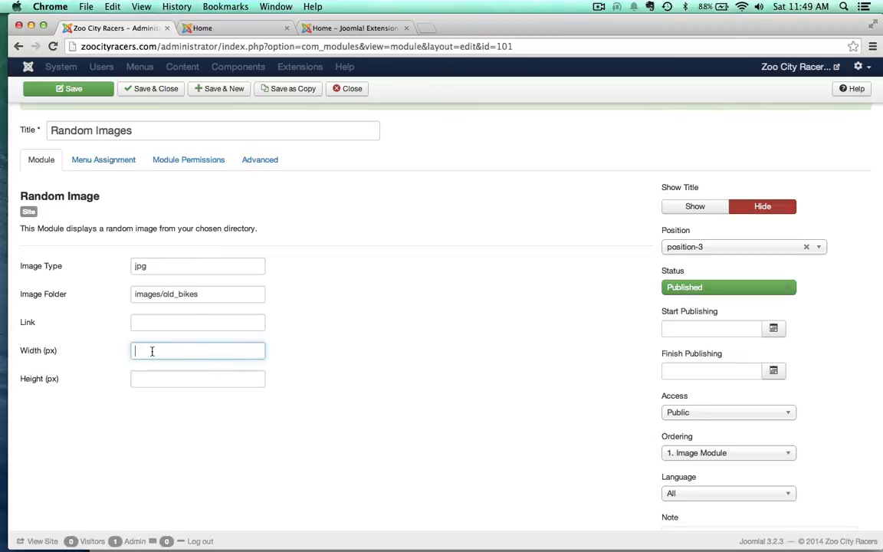
type("200")
key("BackSpace")
key("BackSpace")
key("BackSpace")
left_click(294, 385)
left_click(74, 89)
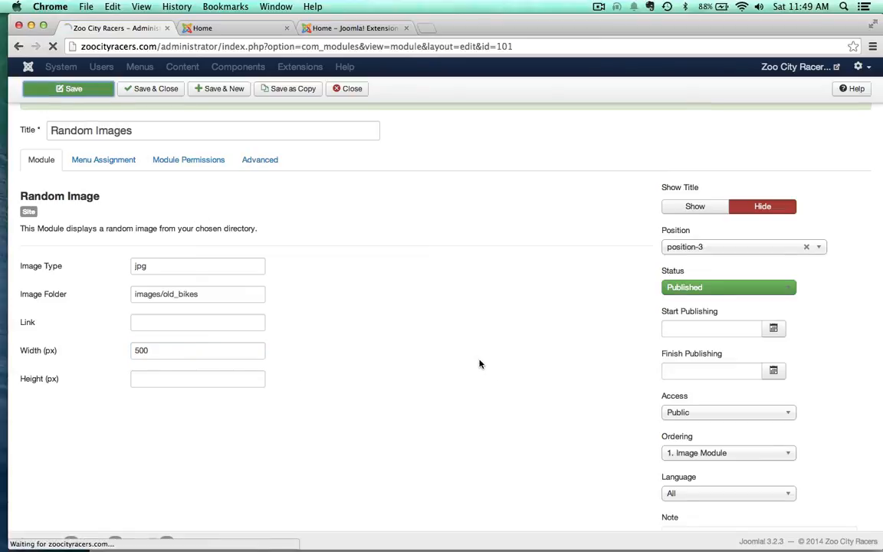
Step: Reload the home page several times and look through it to check the size of the random images
left_click(210, 28)
key("super+r")
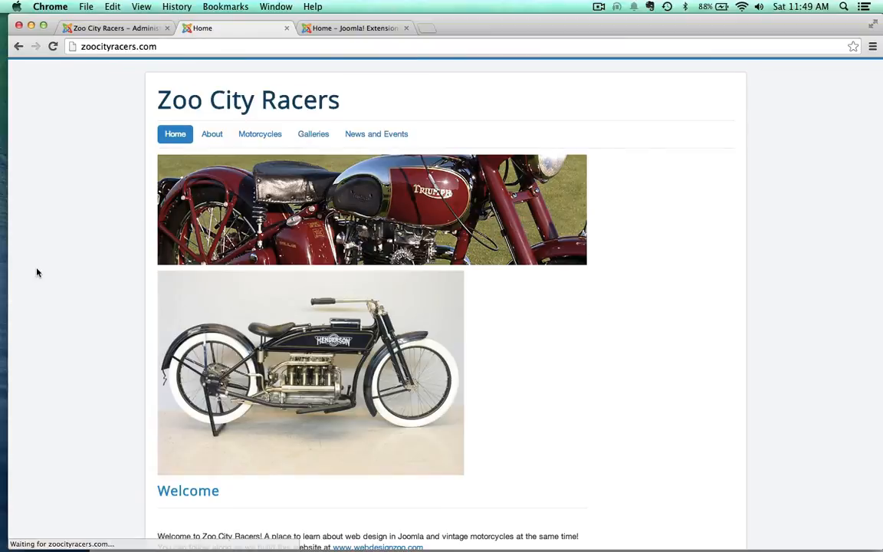
key("super+r")
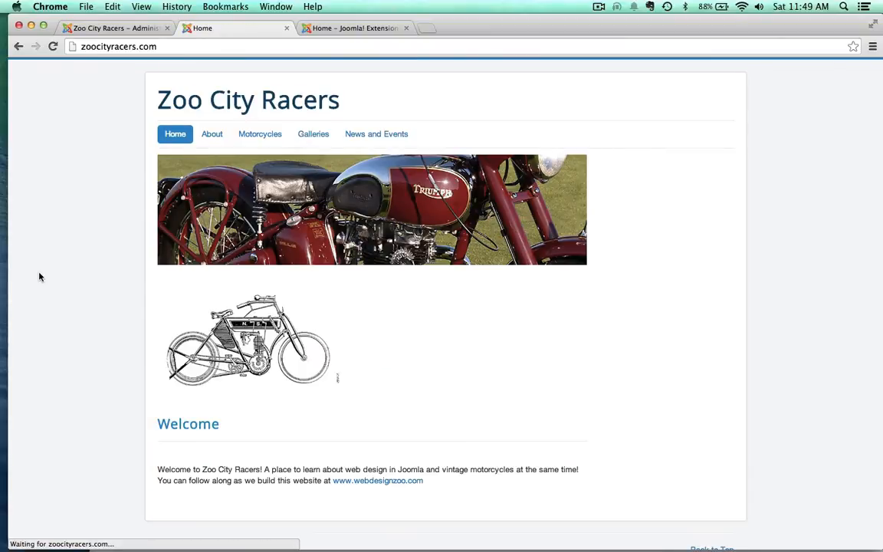
key("super+r")
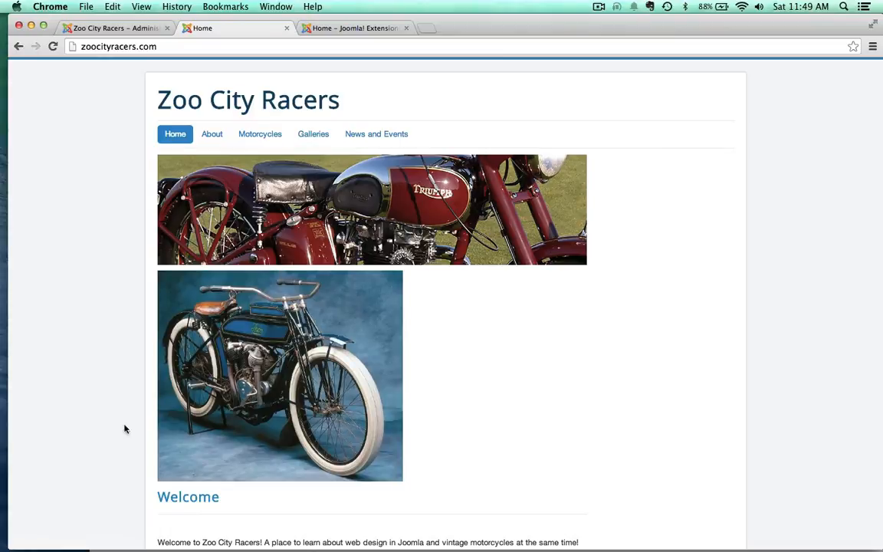
scroll(7, 418, "down", 3)
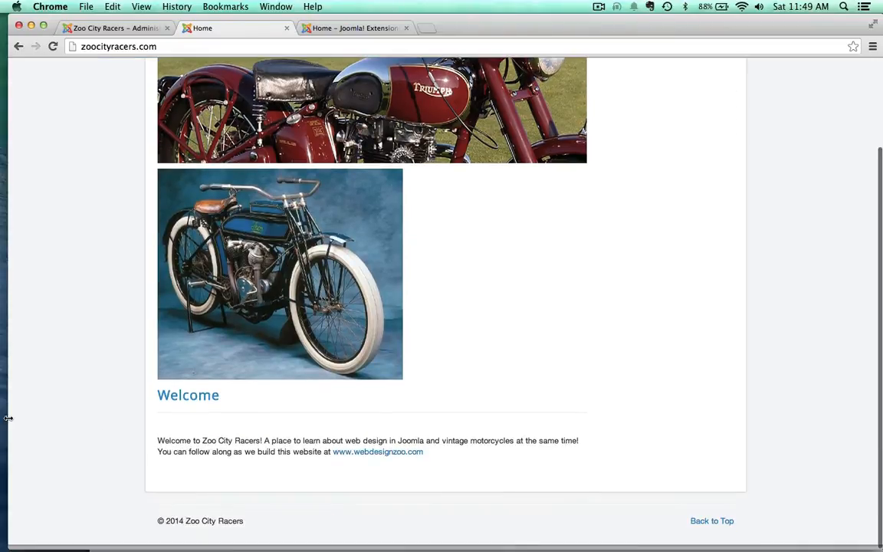
scroll(8, 418, "up", 2)
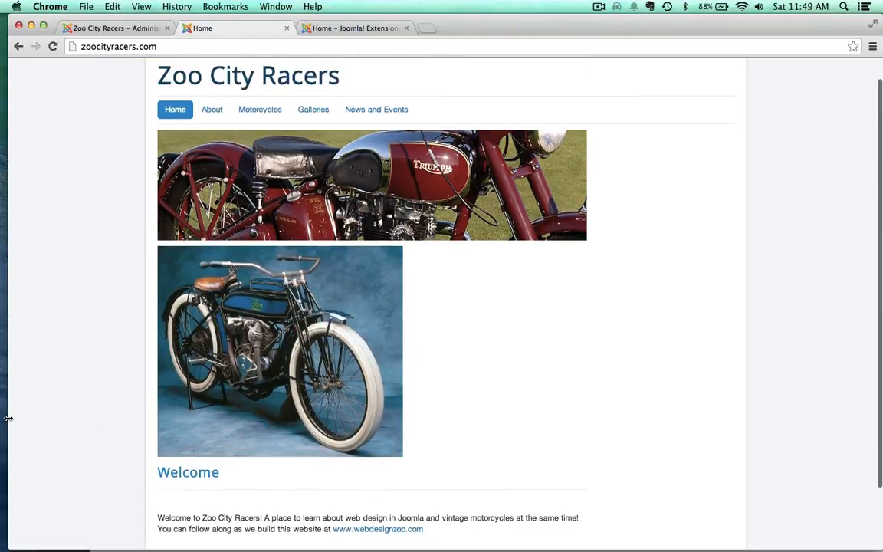
Step: Assign the Random Images module to a new custom position named "myposition" and save it
left_click(120, 27)
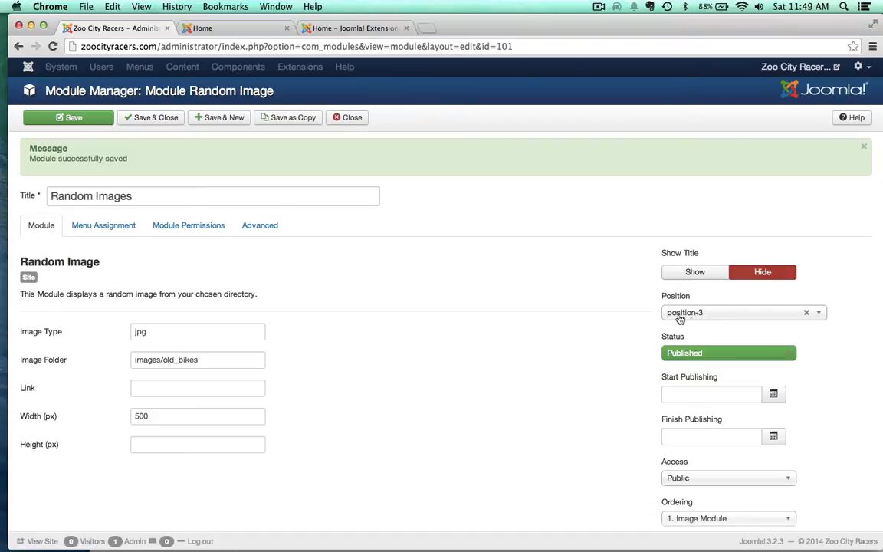
scroll(503, 349, "down", 1)
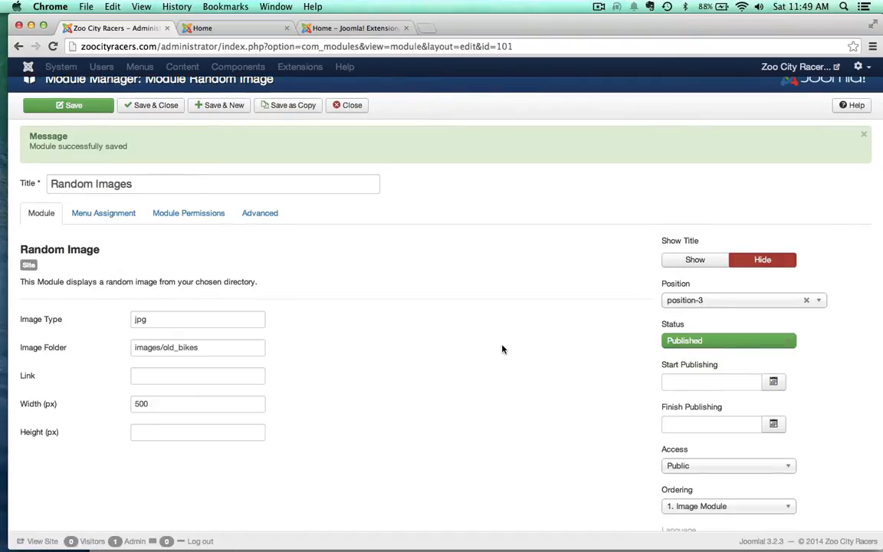
left_click(819, 301)
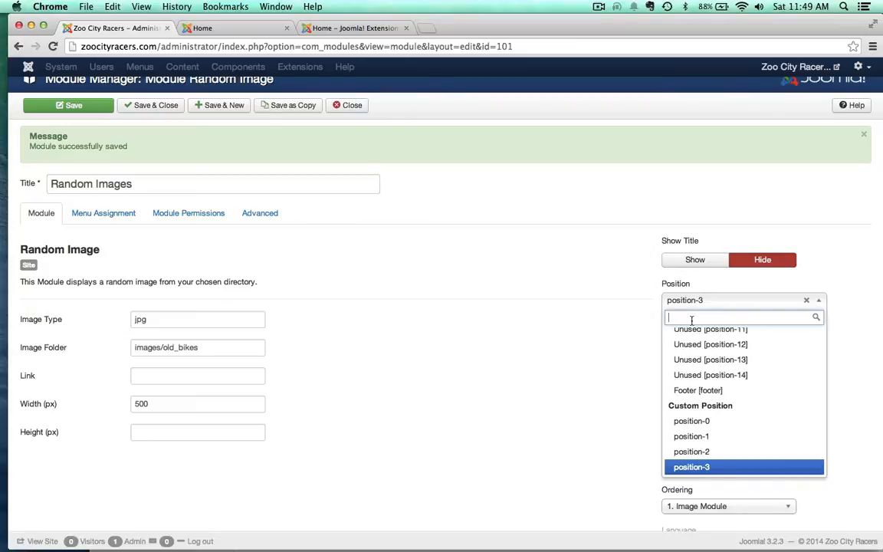
type("mypos")
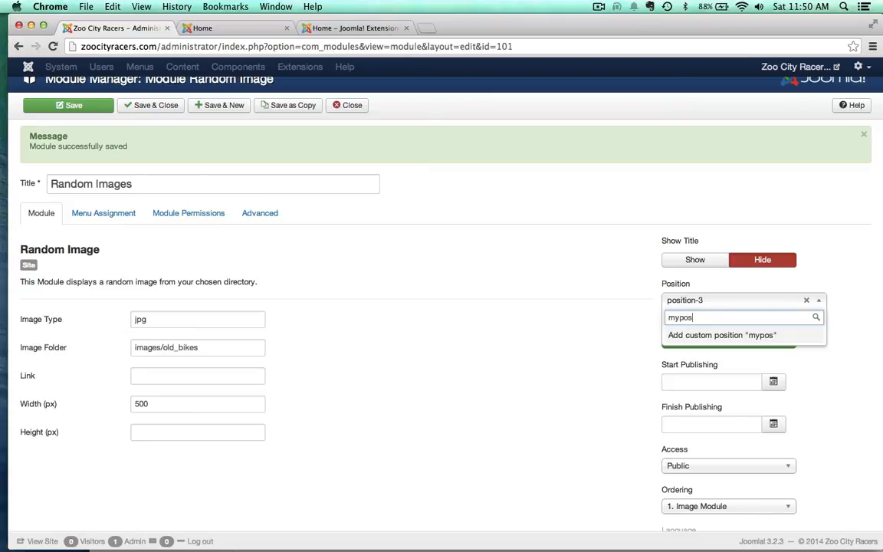
type("ition")
key("Return")
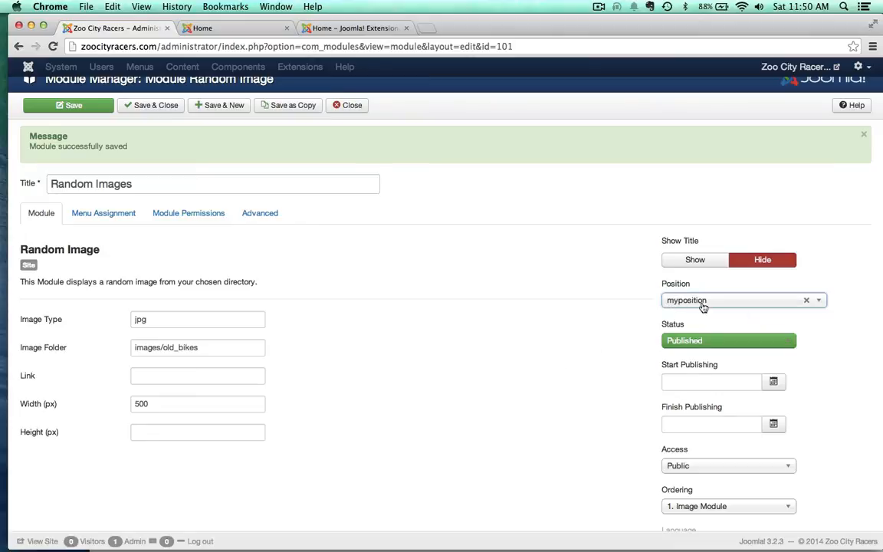
left_click(68, 105)
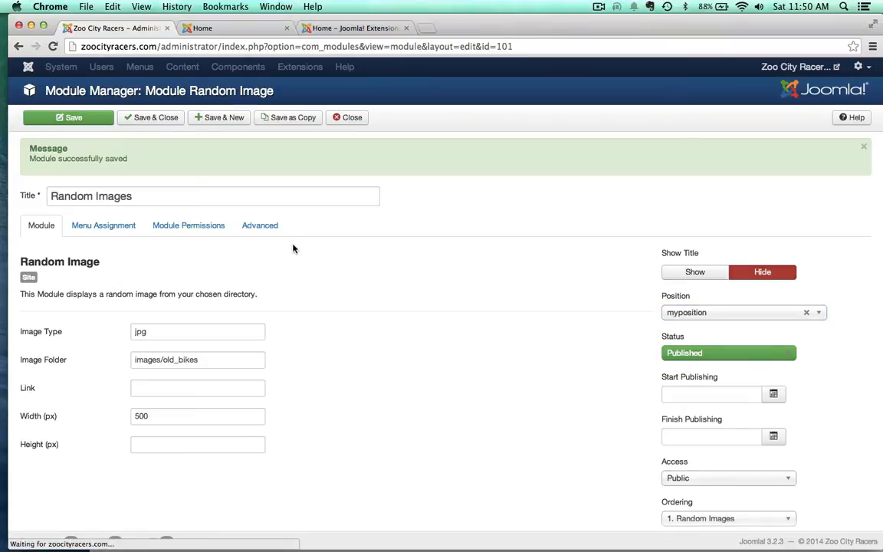
Step: Reload the home page to check whether the module in the custom position is displayed, and return to the administrator
left_click(228, 31)
key("super+r")
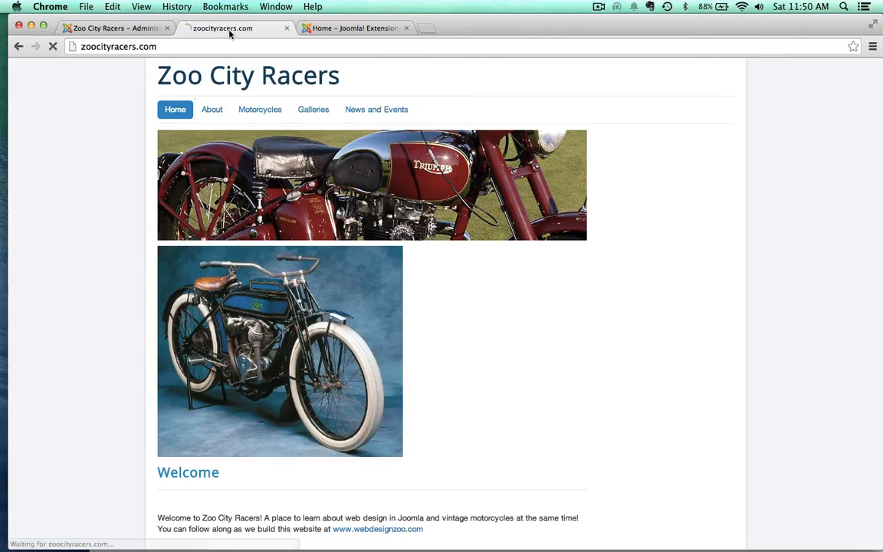
left_click(107, 28)
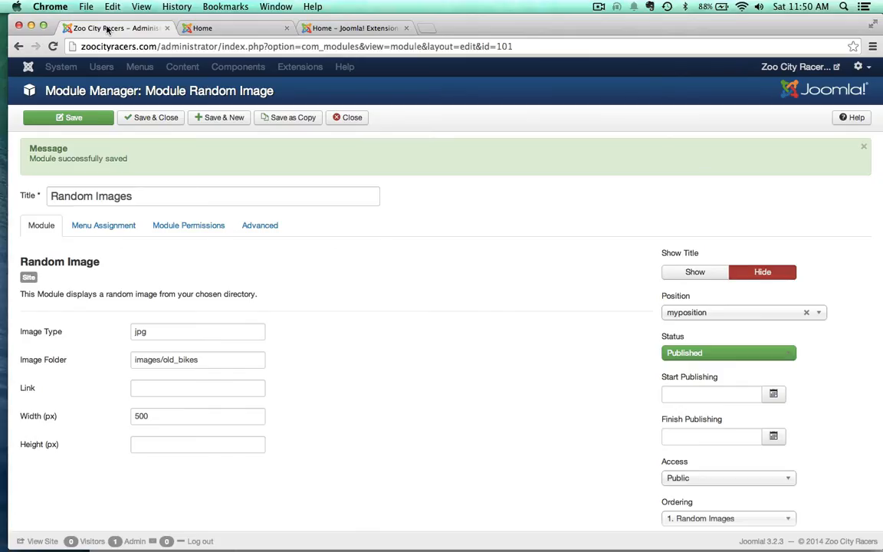
Step: Close the Random Images module and open the Welcome article from the Article Manager for editing
left_click(353, 118)
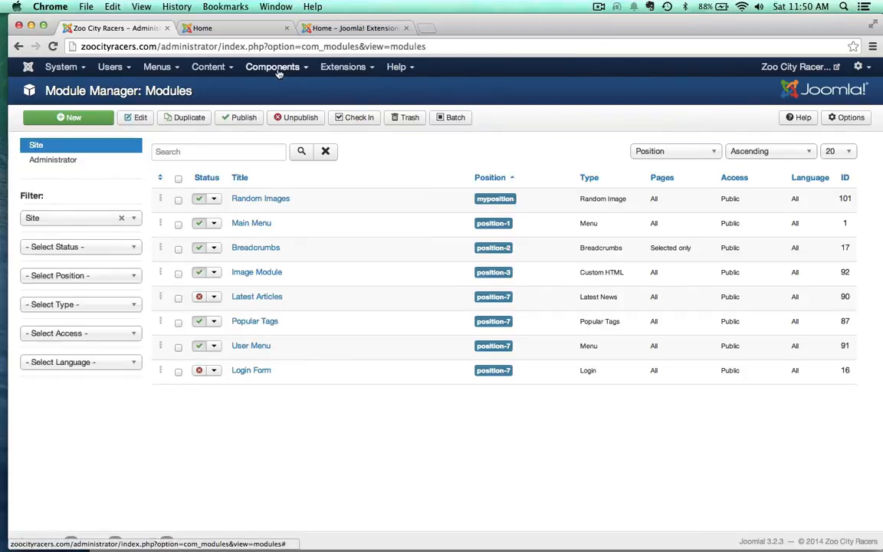
left_click(210, 69)
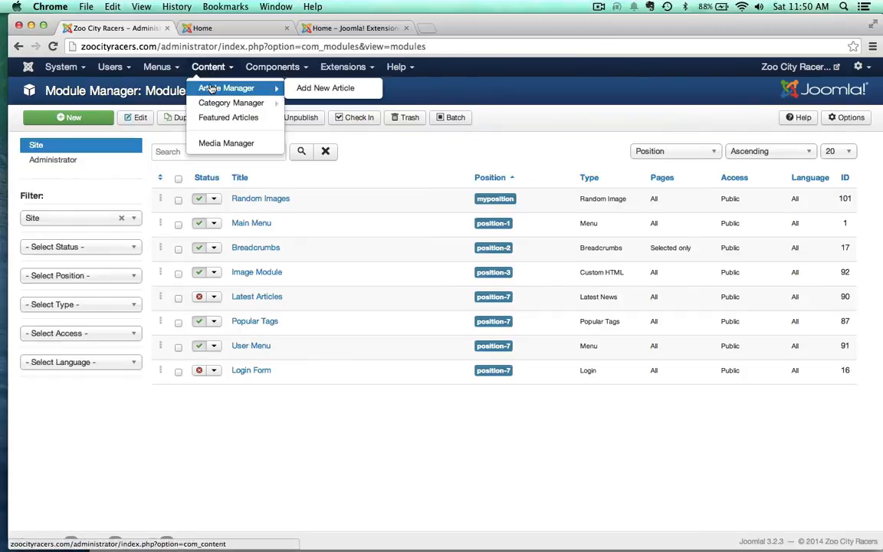
left_click(212, 89)
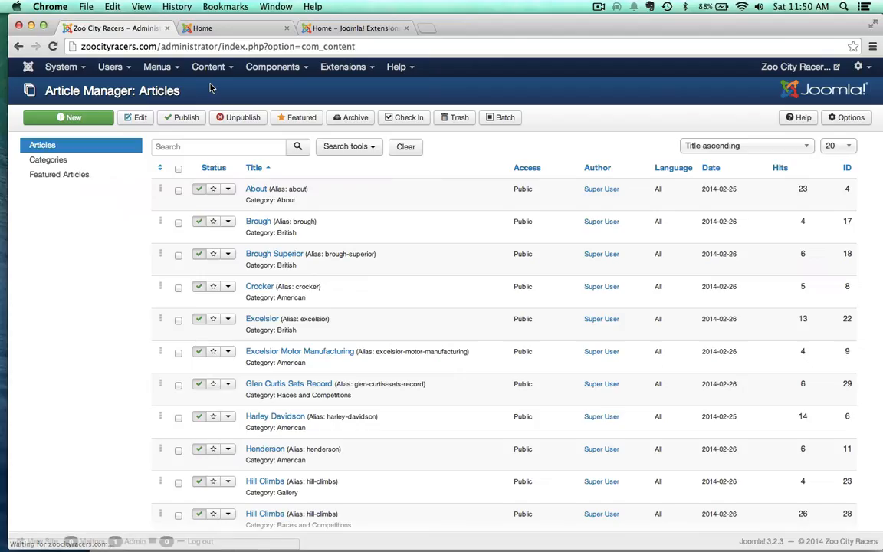
scroll(132, 336, "down", 10)
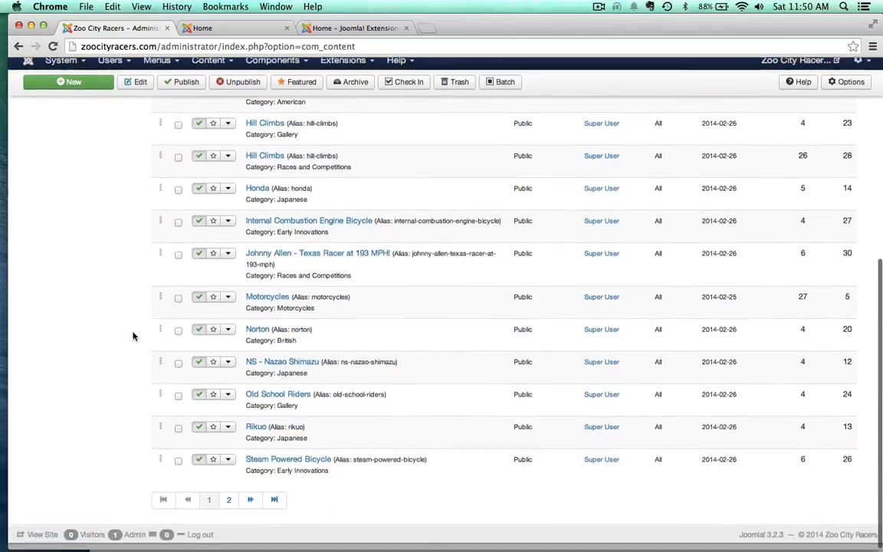
left_click(226, 507)
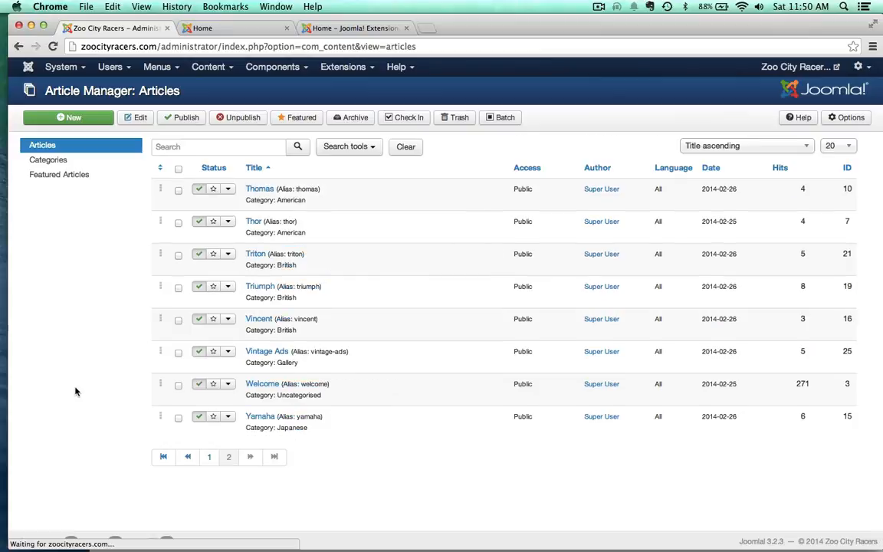
left_click(251, 385)
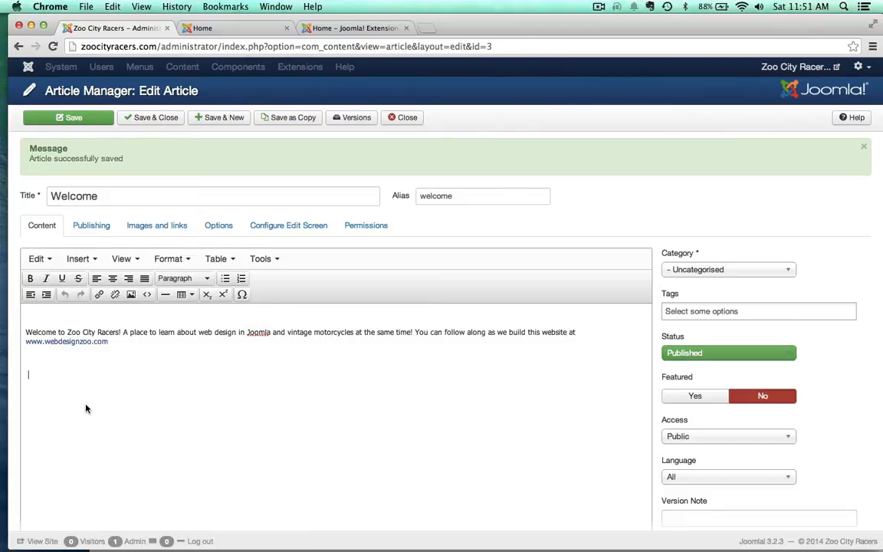
Step: Add the text "{loadposition myposition}" below the last paragraph of the Welcome article and save the article
type("{loadposition myposit")
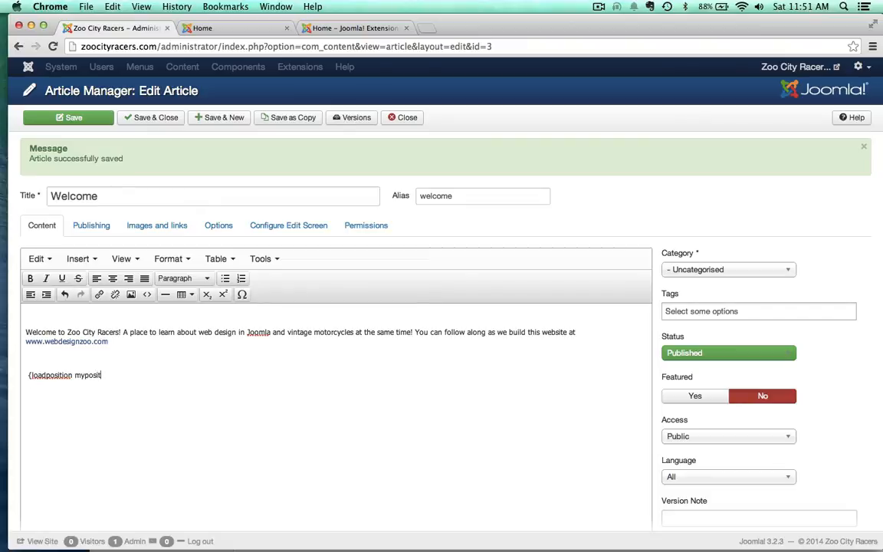
type("ion}")
left_click(83, 118)
Step: Reload the home page several times to check the random images loaded inside the Welcome article
left_click(215, 29)
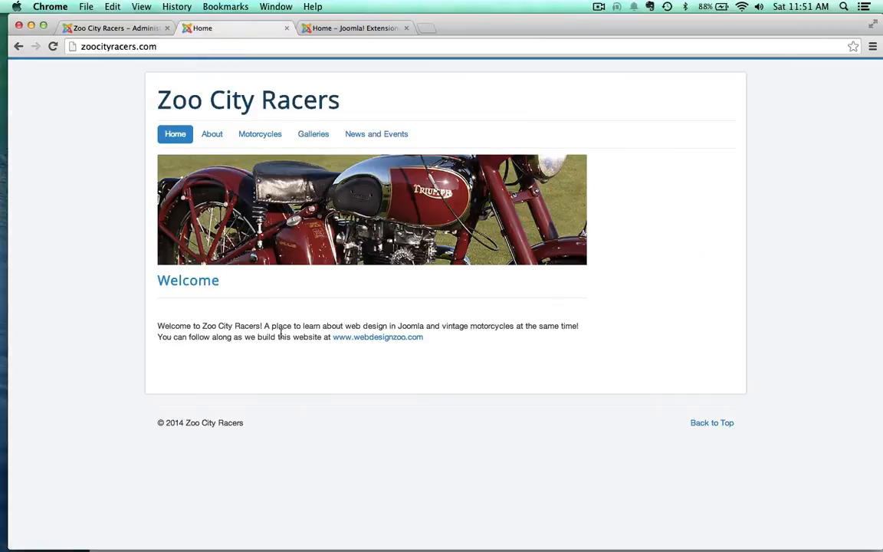
key("super+r")
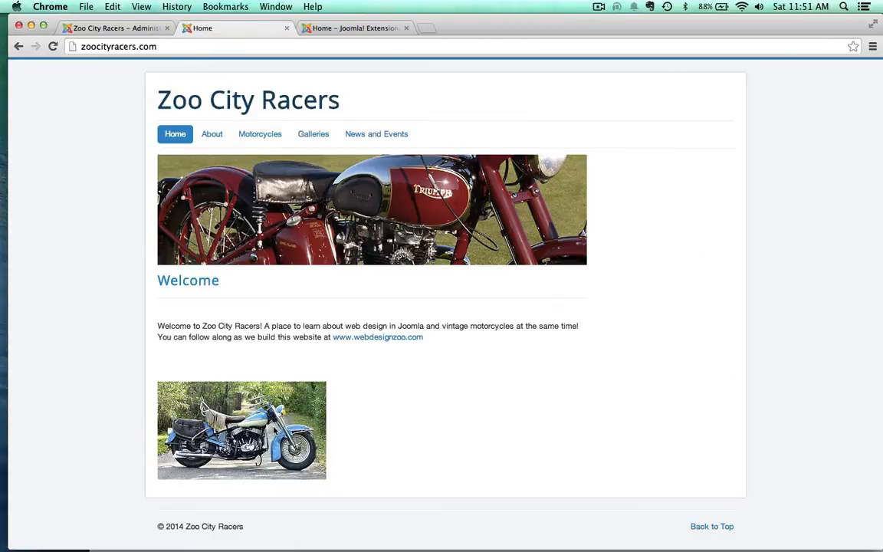
left_click(117, 28)
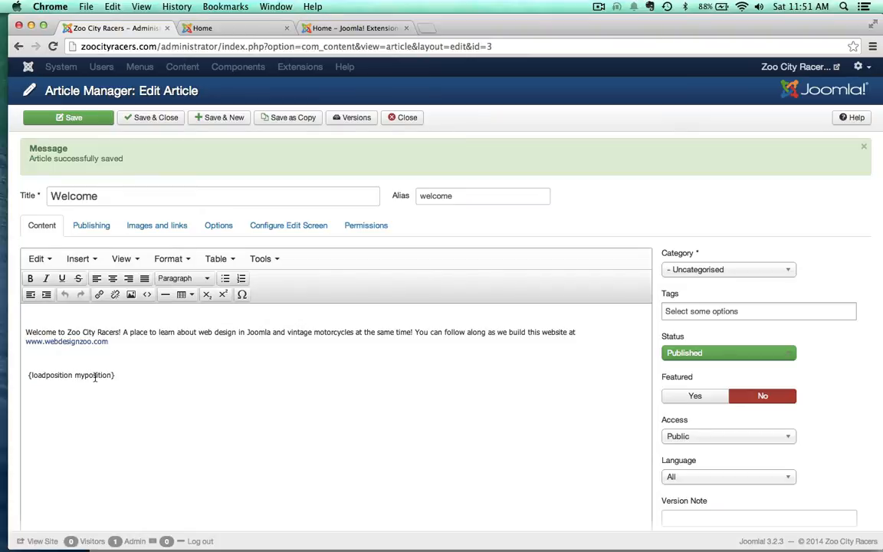
left_click(201, 28)
key("super+r")
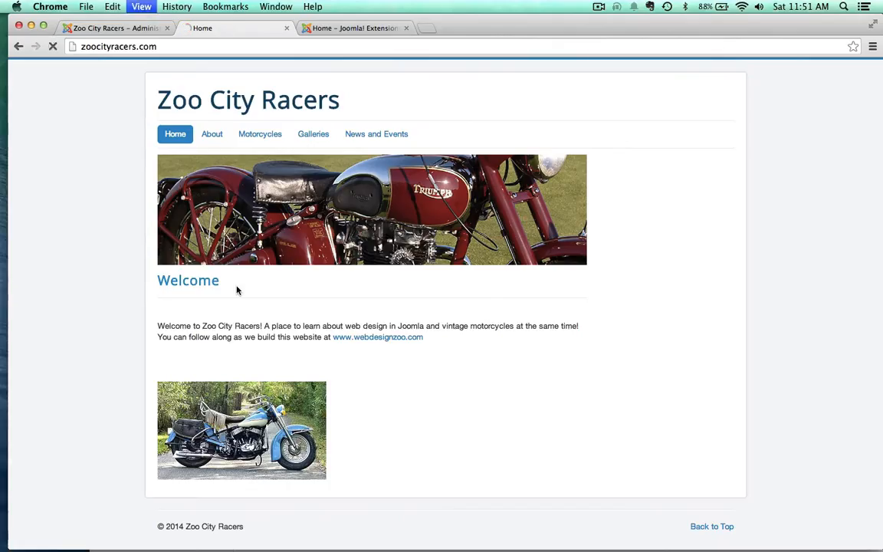
scroll(237, 290, "down", 2)
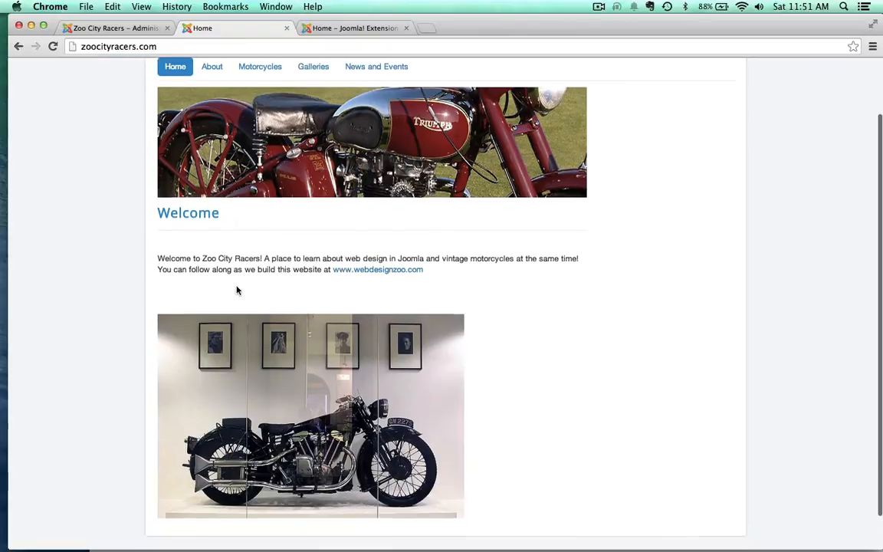
key("super+r")
scroll(186, 341, "down", 1)
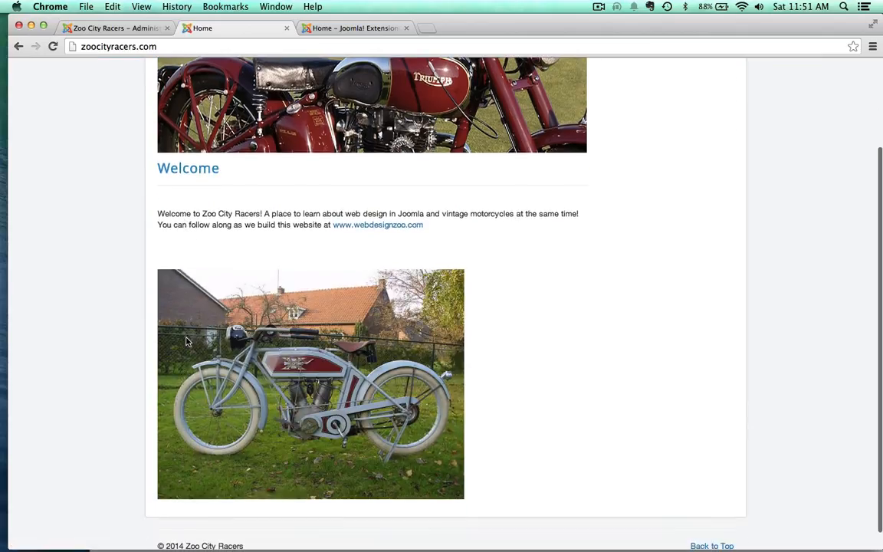
key("super+r")
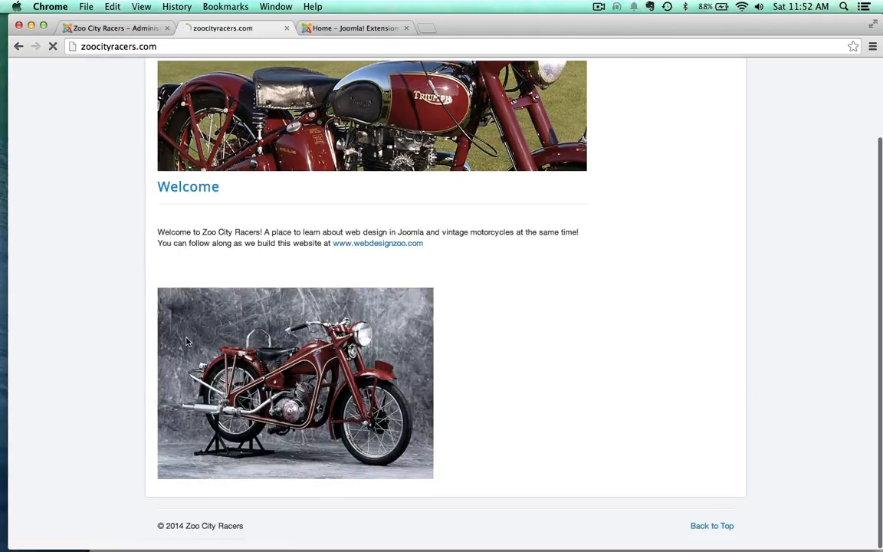
key("super+r")
key("super+r")
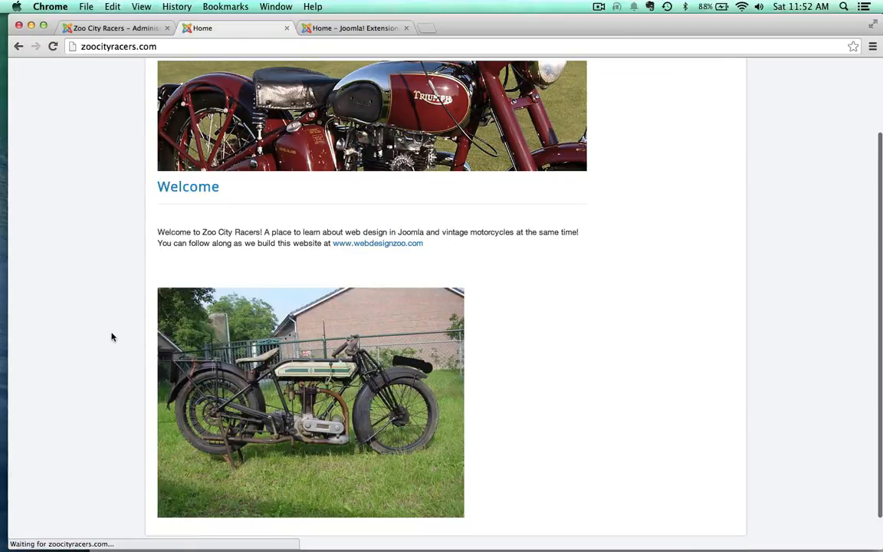
scroll(111, 337, "up", 1)
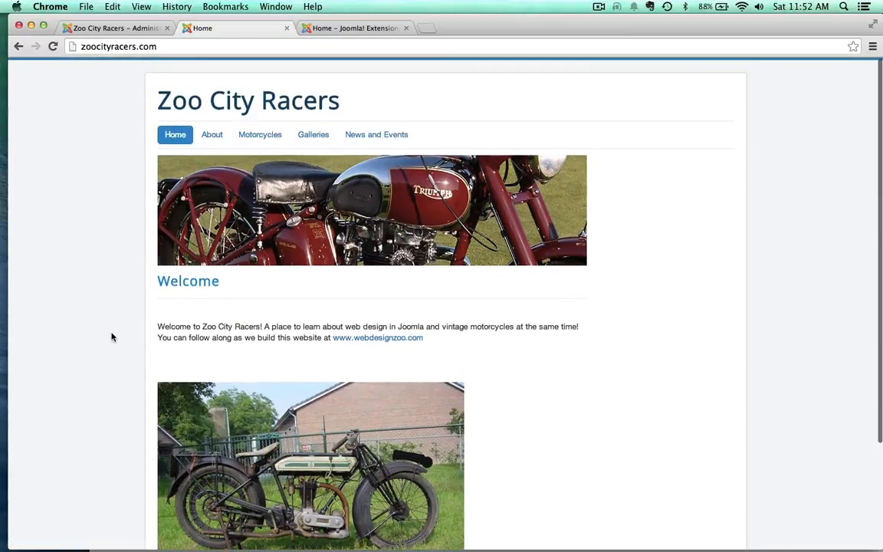
Step: Close the Welcome article in the administrator and open the Main Menu module from the Module Manager
left_click(122, 28)
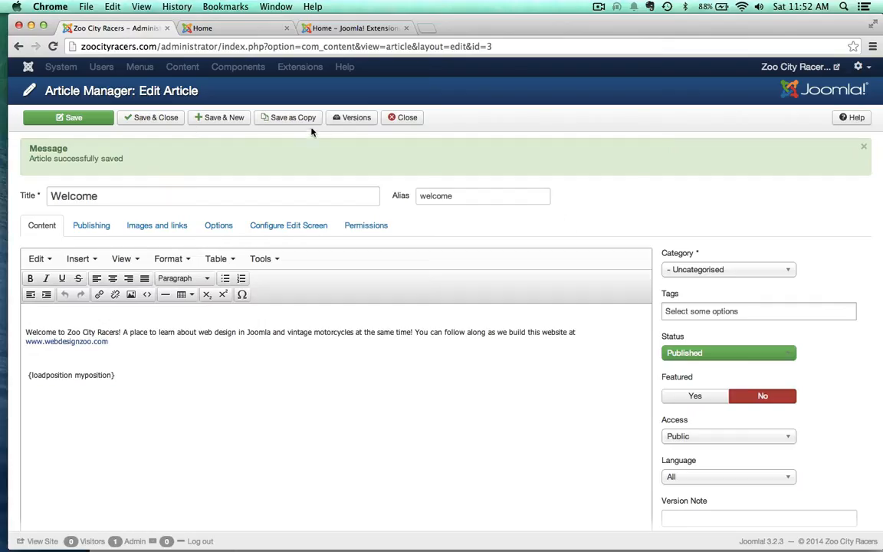
left_click(407, 118)
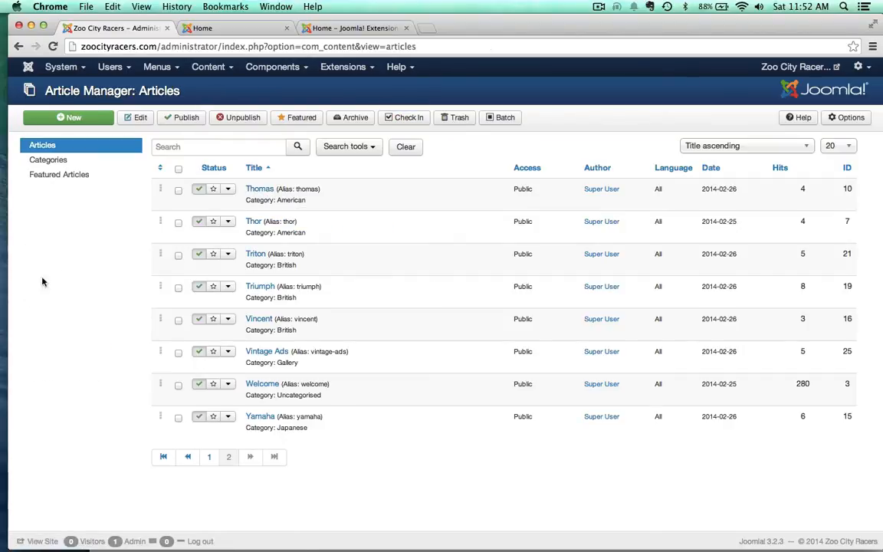
left_click(321, 67)
left_click(356, 114)
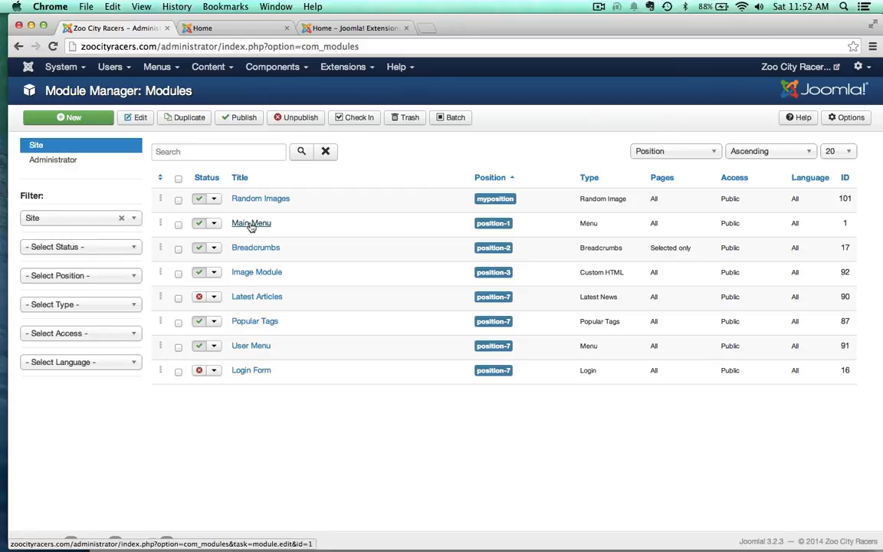
left_click(251, 225)
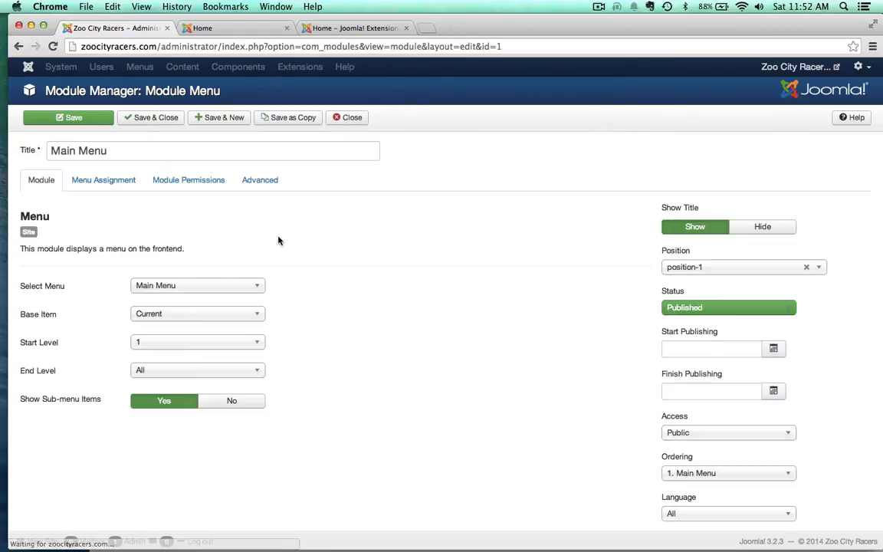
Step: Set the Main Menu module's position to Right [position-7] of the Protostar template and save it
left_click(701, 268)
scroll(707, 341, "down", 3)
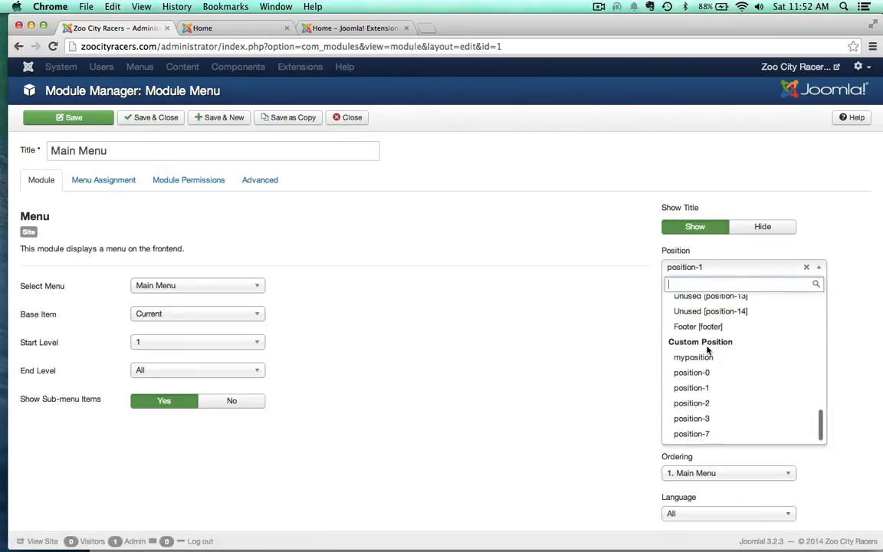
scroll(707, 345, "up", 10)
scroll(709, 357, "down", 3)
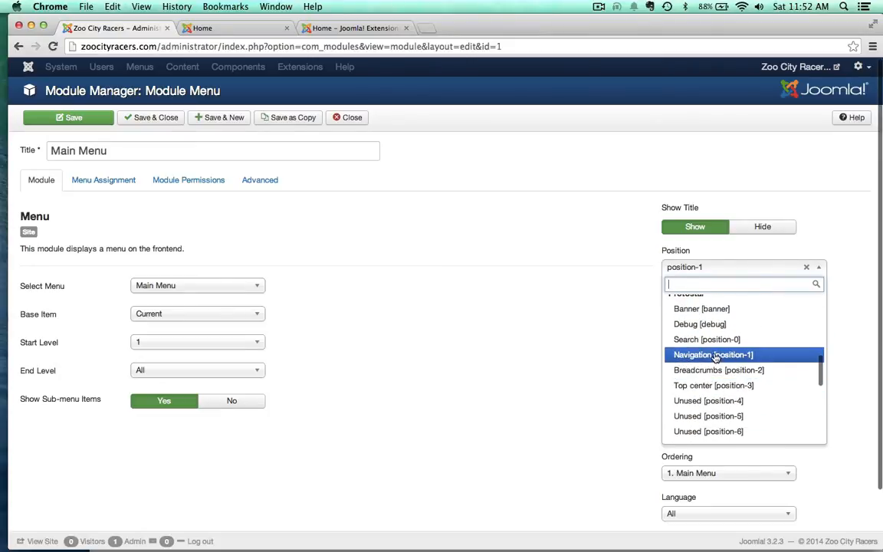
scroll(801, 402, "down", 4)
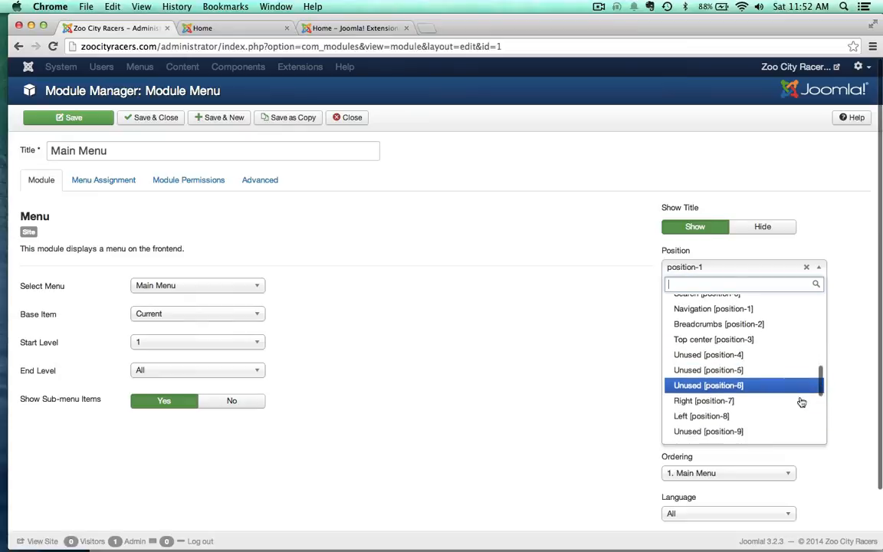
left_click(711, 388)
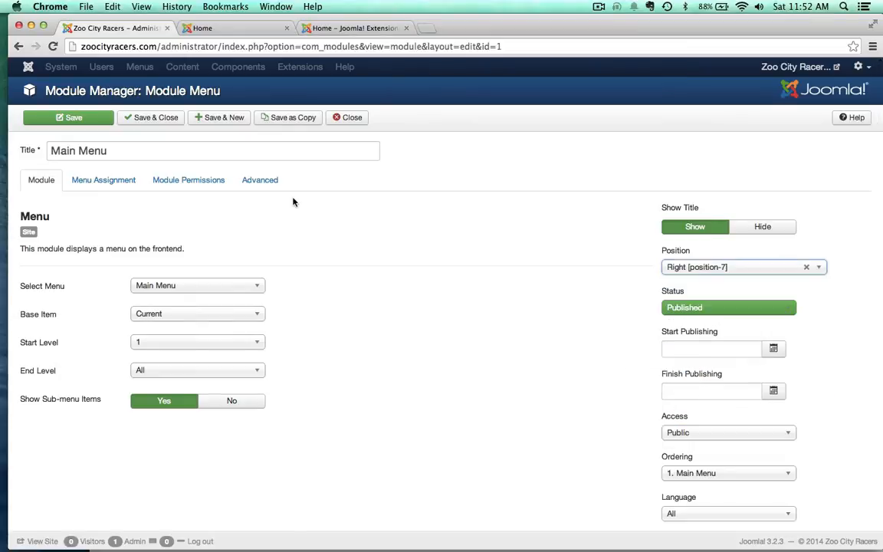
left_click(61, 120)
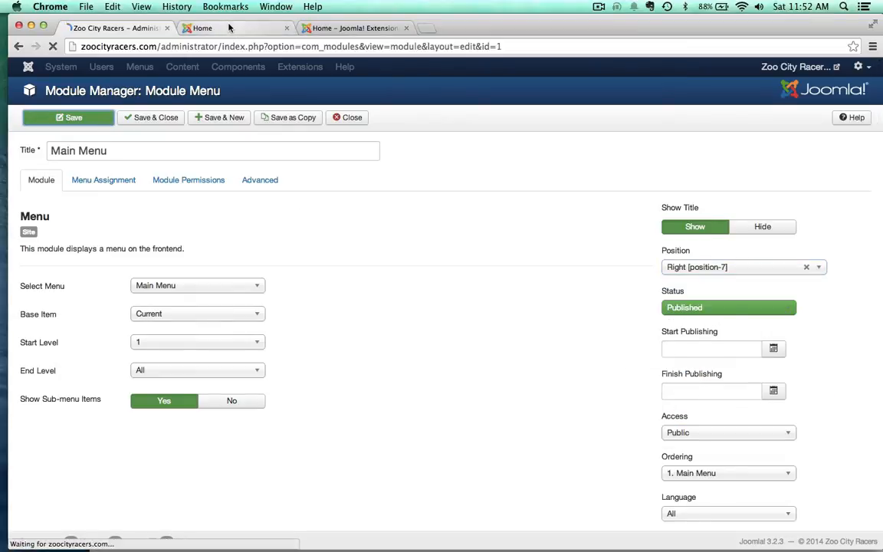
Step: Reload the home page to check where the main menu is displayed, and return to the administrator
left_click(228, 29)
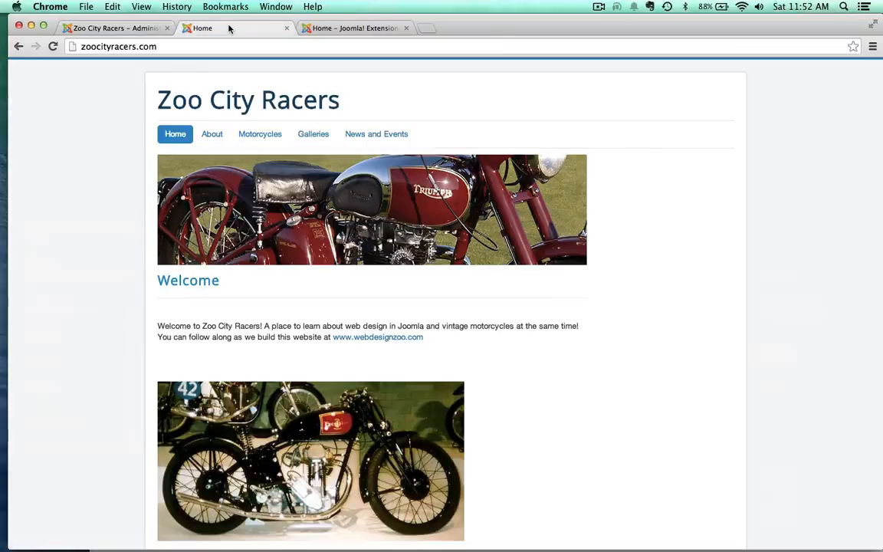
left_click(181, 127)
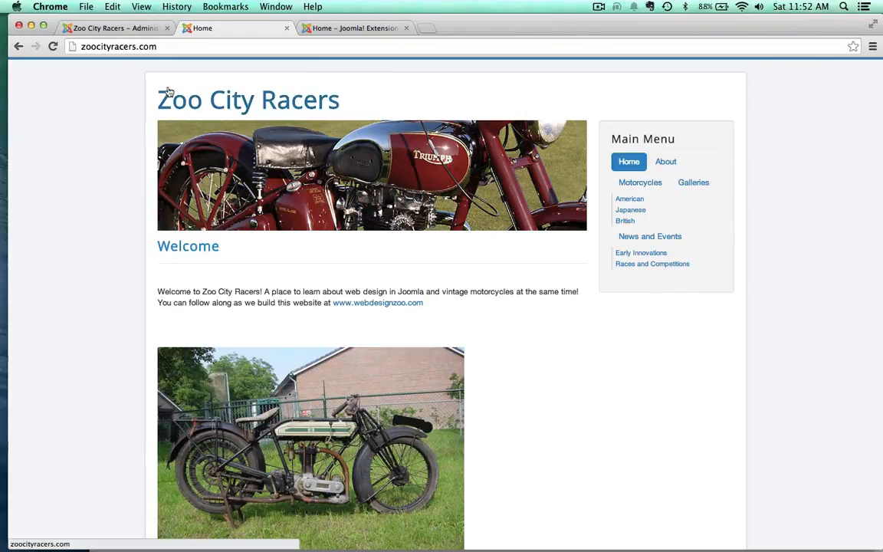
left_click(115, 28)
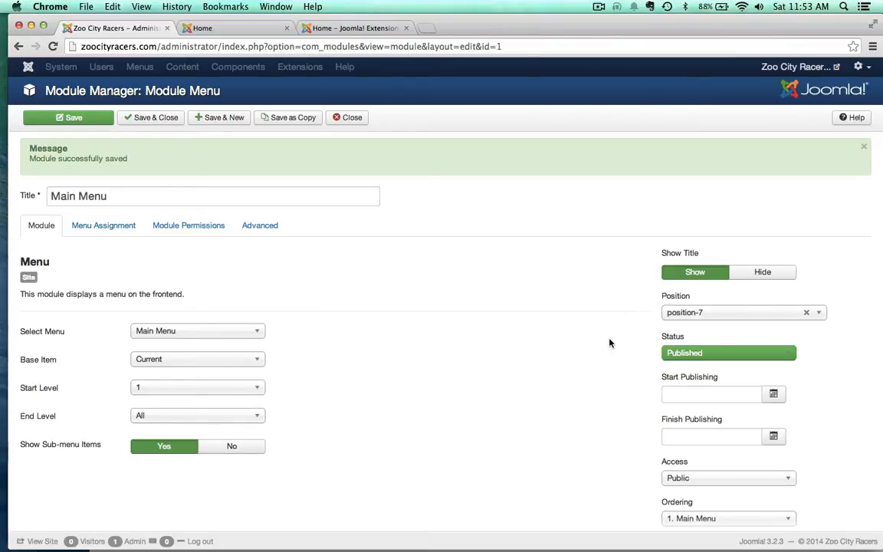
Step: Set the Main Menu module's position to Navigation [position-1] of the Protostar template, save it and check the home page
left_click(690, 315)
scroll(715, 398, "up", 3)
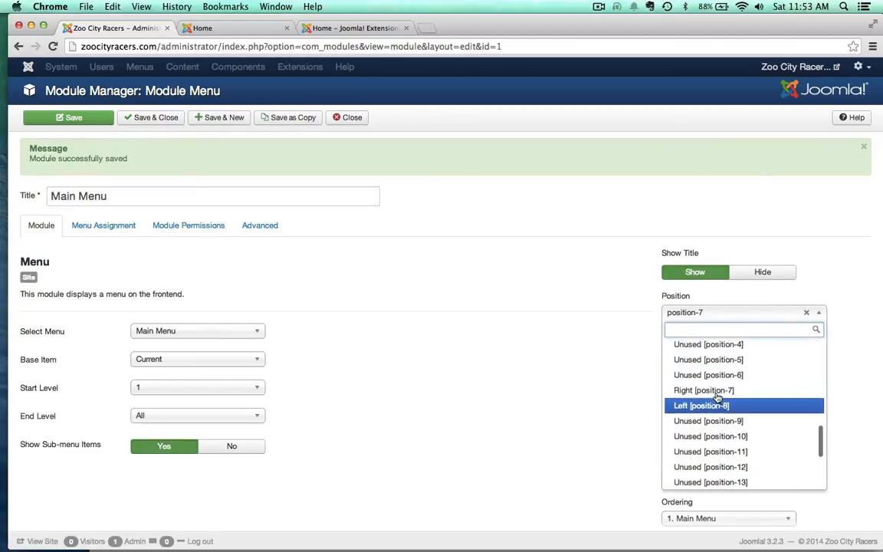
scroll(713, 403, "up", 5)
scroll(701, 408, "down", 1)
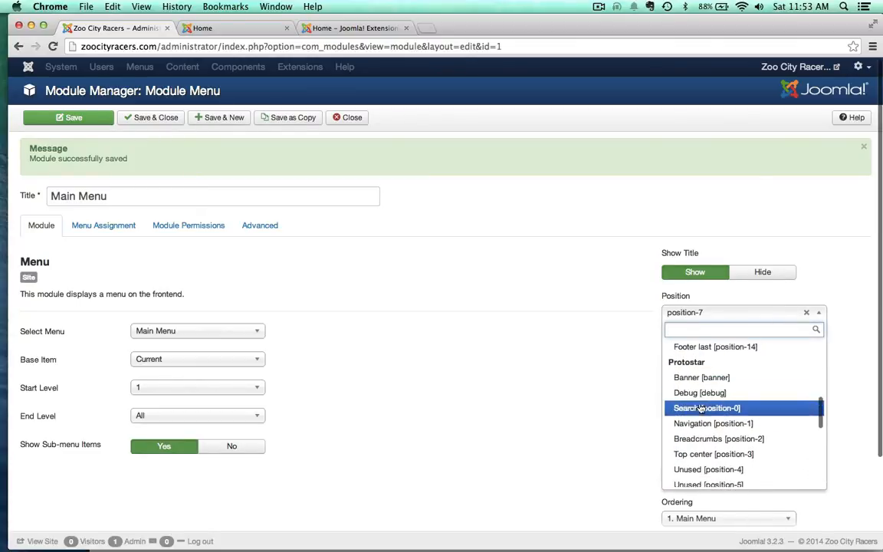
left_click(699, 423)
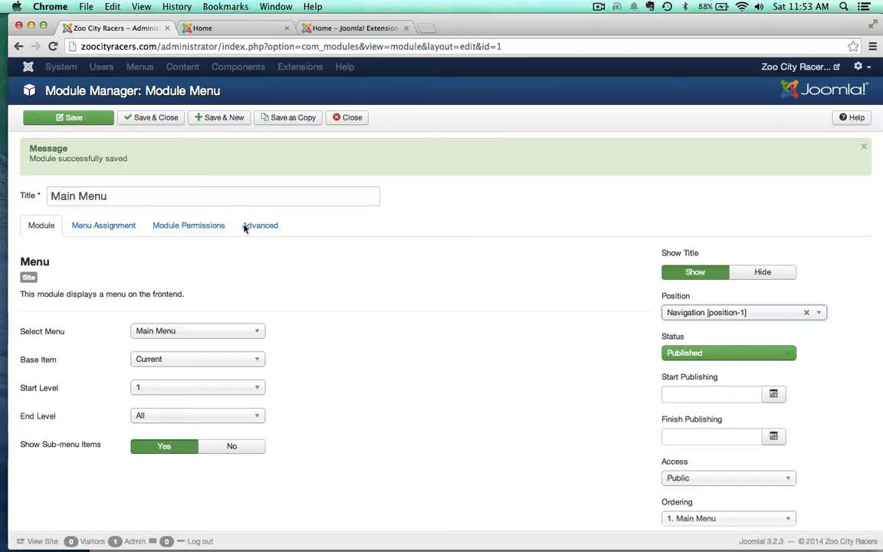
left_click(68, 117)
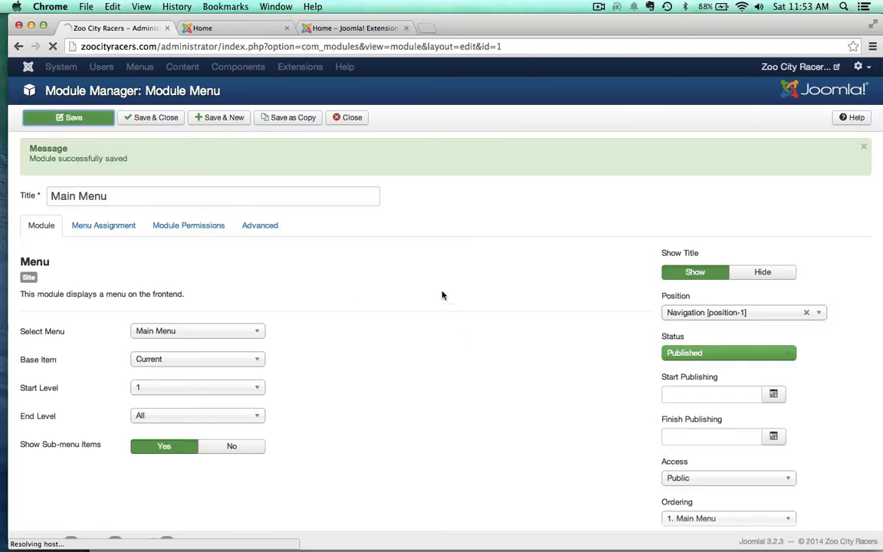
left_click(223, 27)
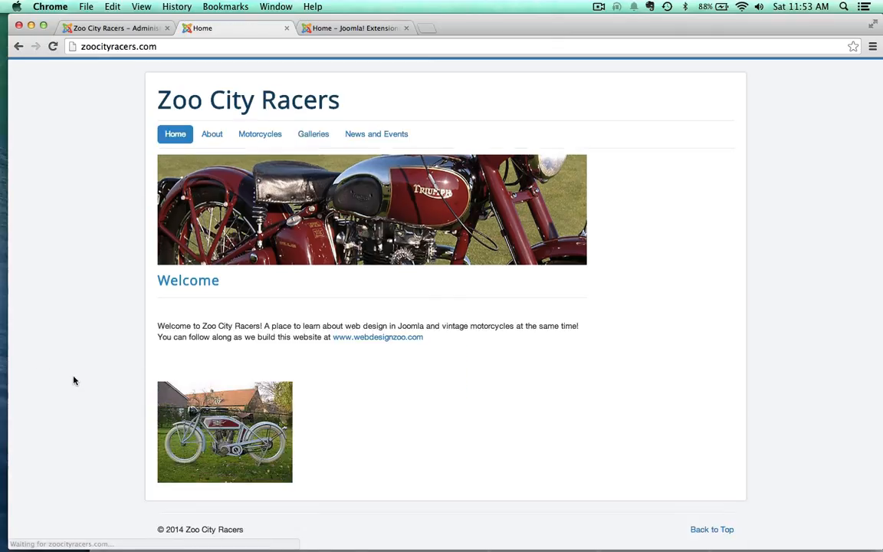
scroll(145, 384, "down", 2)
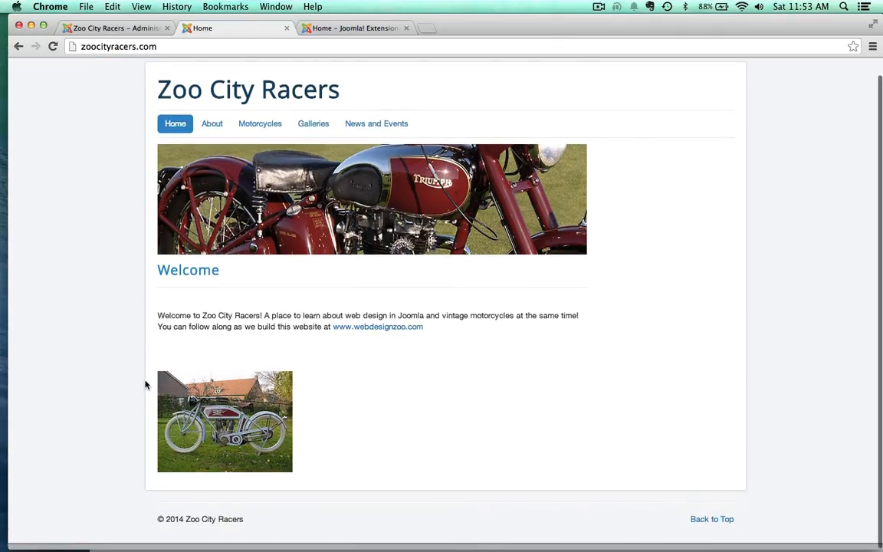
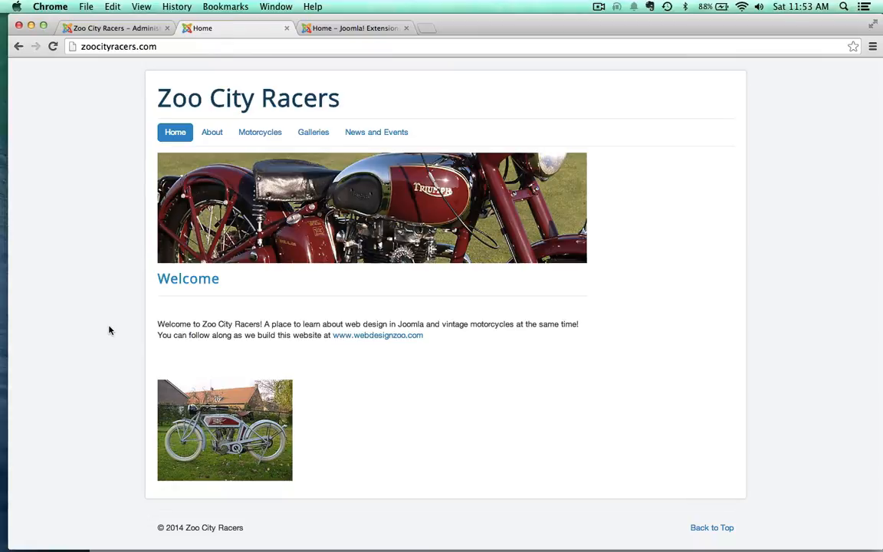
Step: Switch to the Joomla Extensions Directory and look through its extension categories, new and noteworthy items and recently updated extensions
left_click(372, 29)
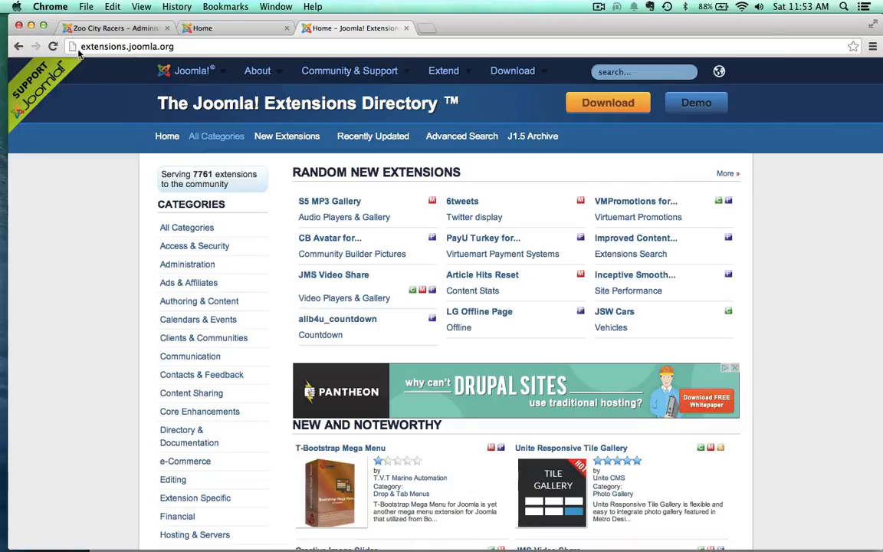
scroll(82, 251, "down", 2)
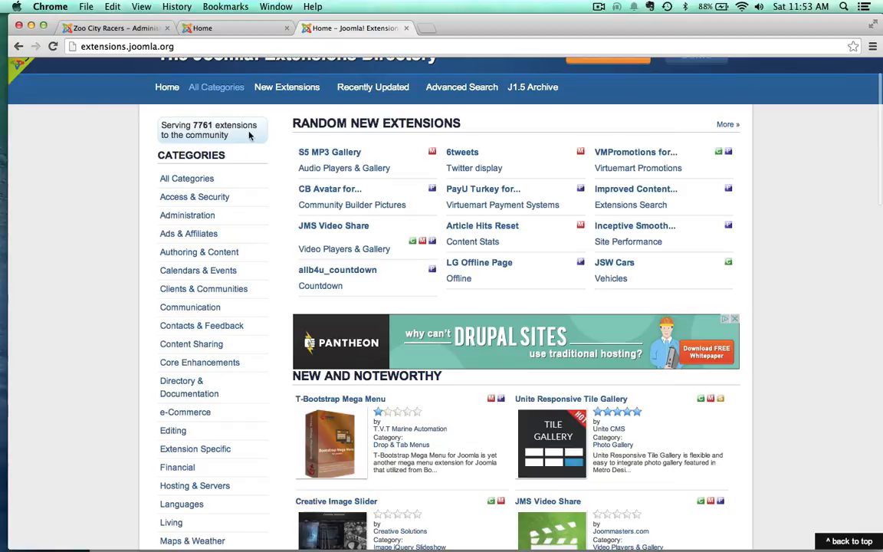
scroll(80, 273, "up", 1)
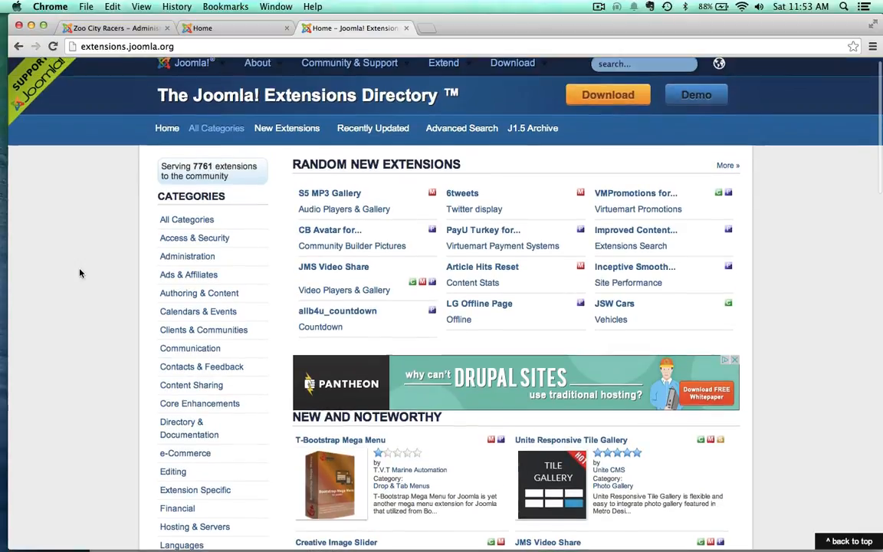
scroll(80, 272, "down", 6)
scroll(79, 273, "down", 10)
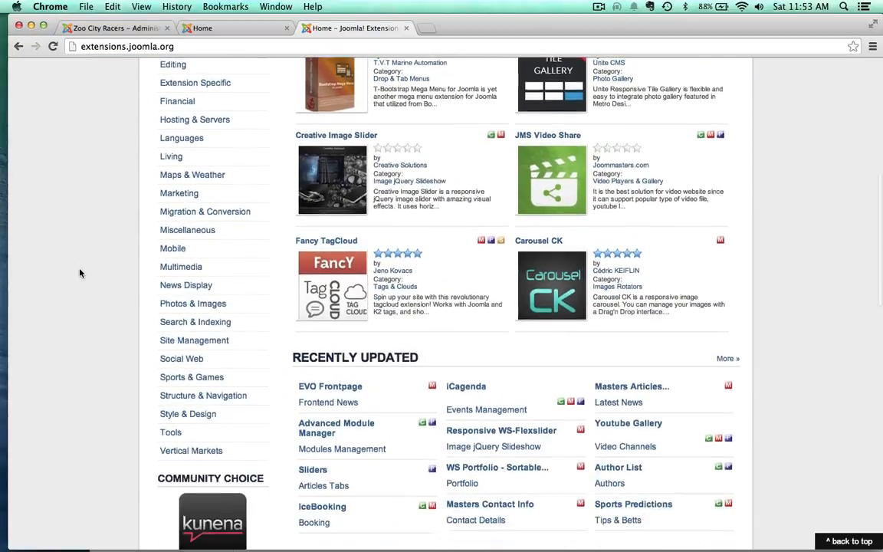
scroll(80, 273, "up", 8)
scroll(80, 273, "up", 8)
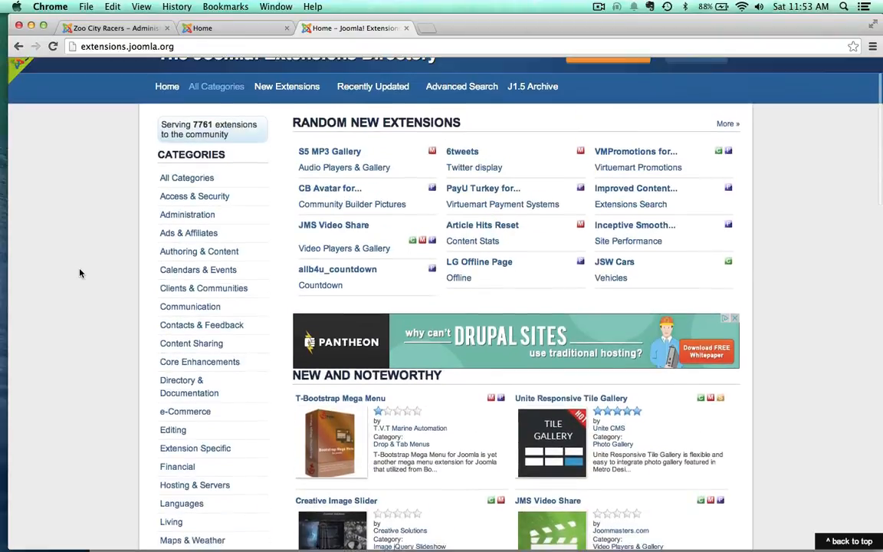
scroll(80, 273, "down", 3)
Step: Open the Creative Image Slider extension's page, view its demo and look over the extension's details
left_click(322, 432)
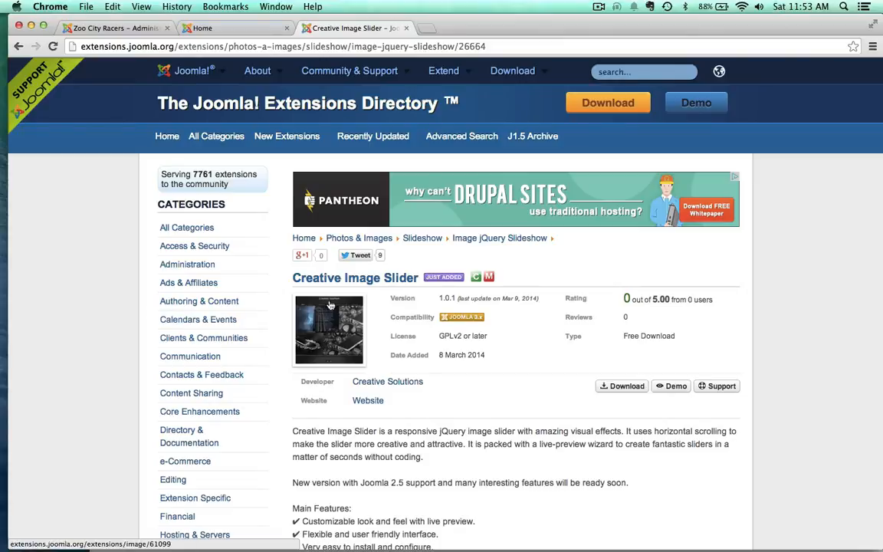
left_click(676, 387)
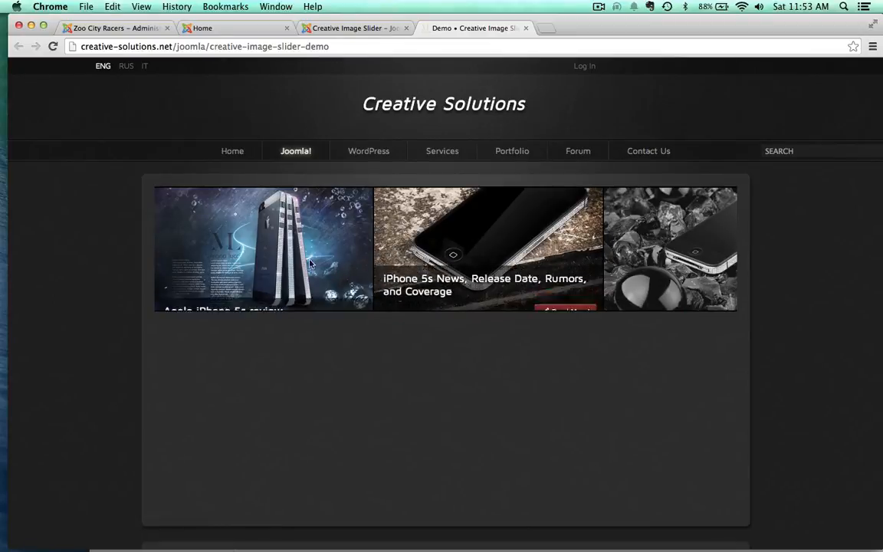
left_click(526, 29)
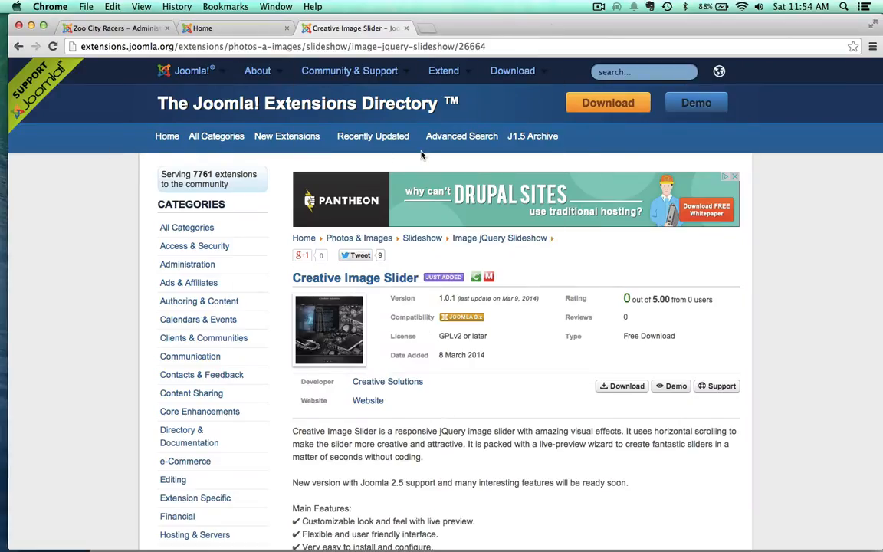
scroll(214, 345, "down", 5)
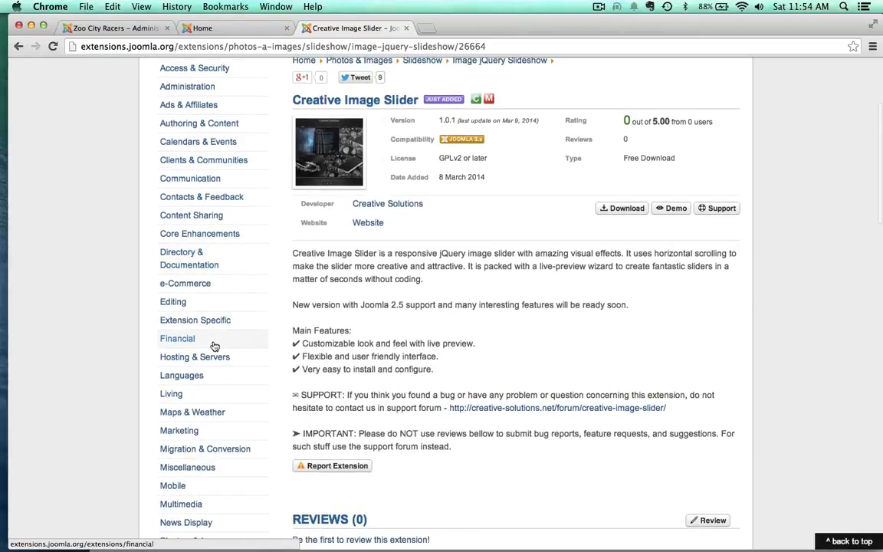
scroll(214, 345, "up", 5)
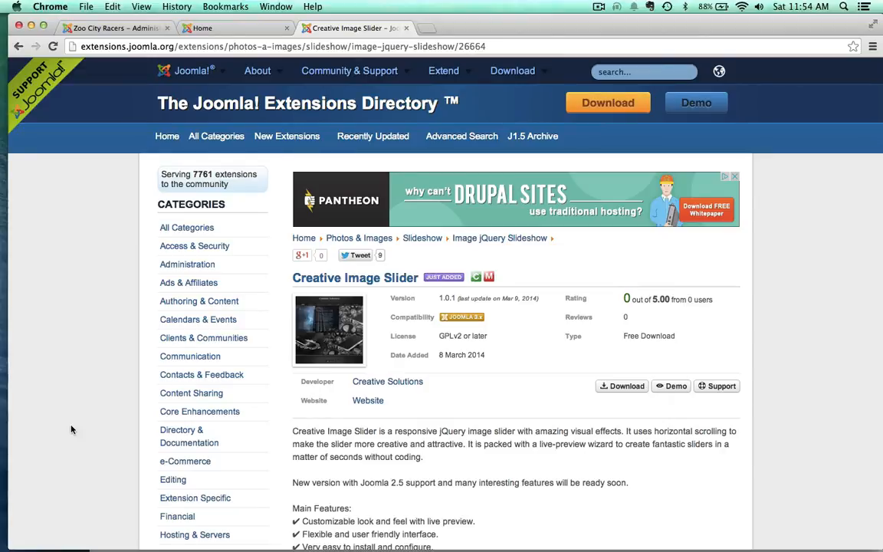
Step: Search the extensions directory for "sp weather" and review the search results
left_click(611, 73)
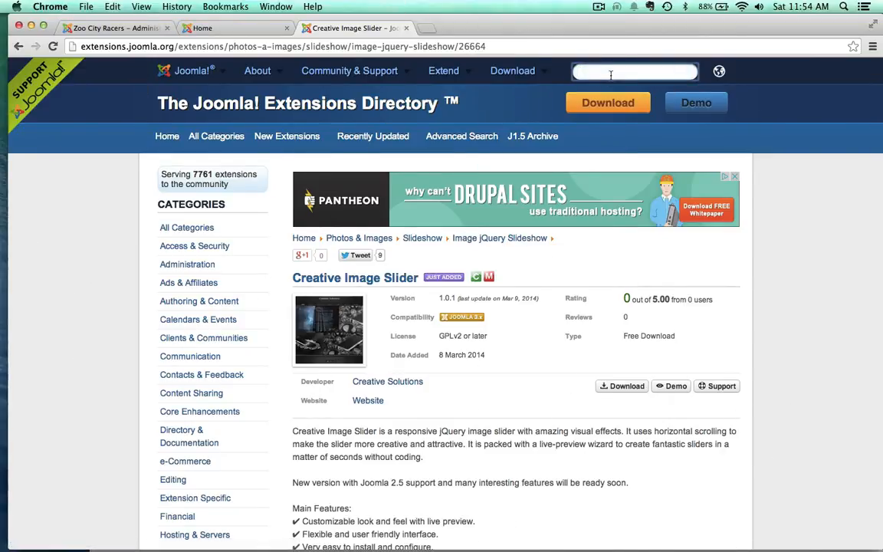
type("sp weather")
key("Return")
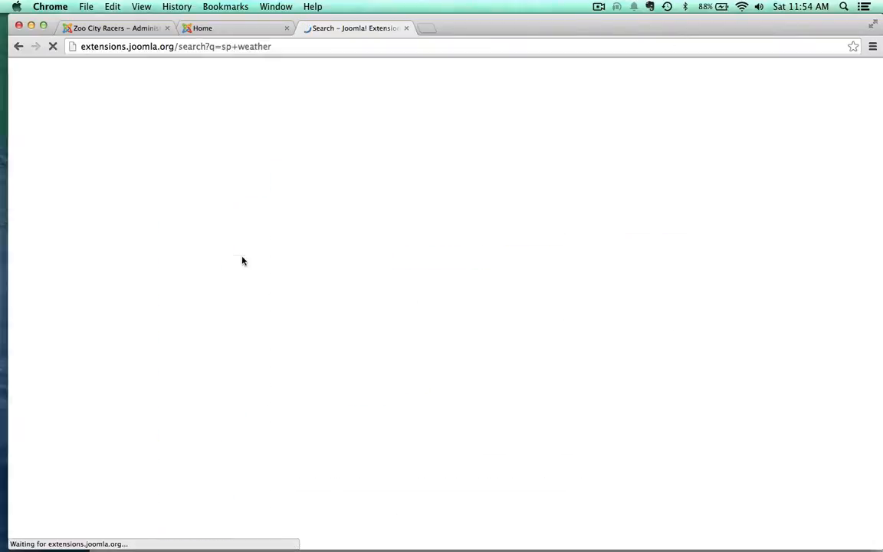
scroll(191, 483, "down", 1)
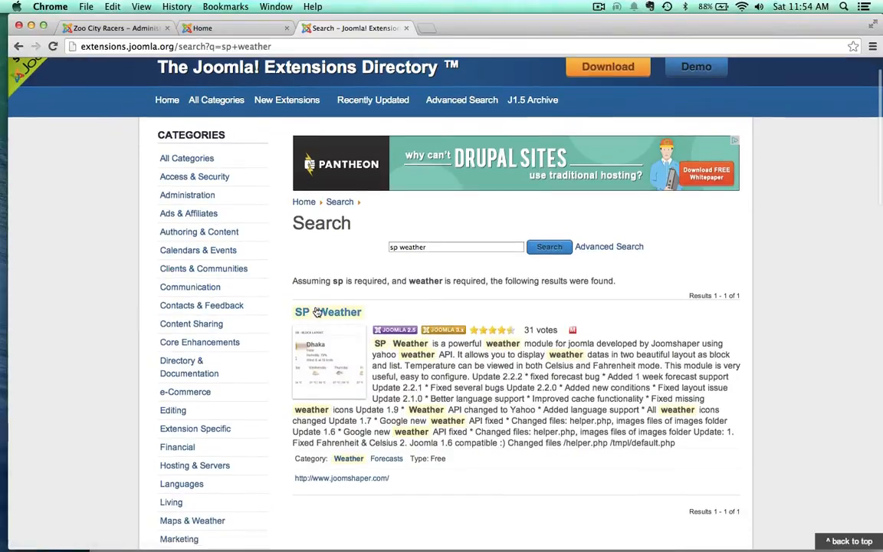
scroll(244, 481, "down", 1)
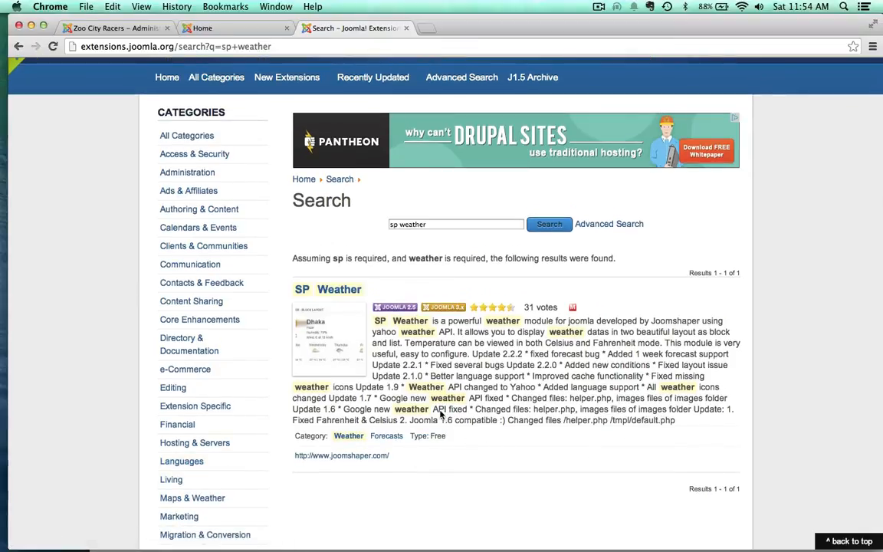
Step: Open the SP Weather extension's page and view its demo, closing the demo page when done
left_click(337, 291)
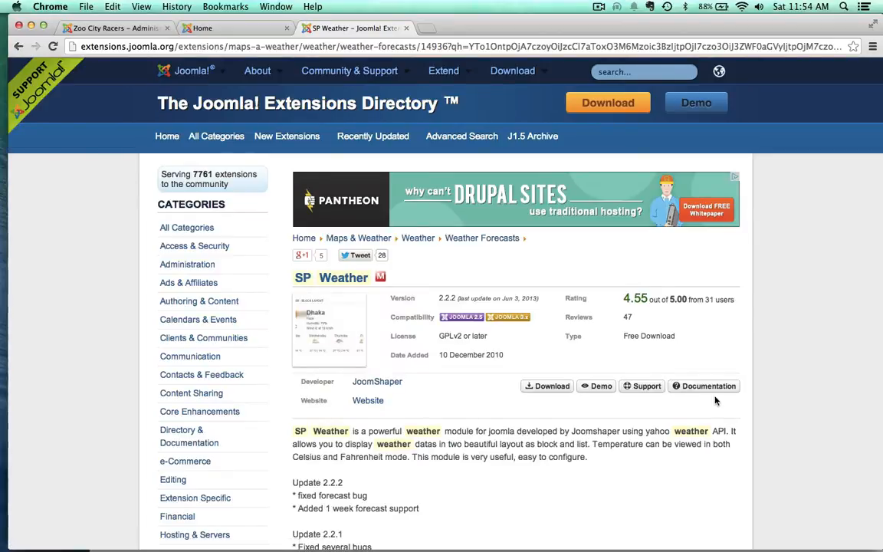
left_click(598, 387)
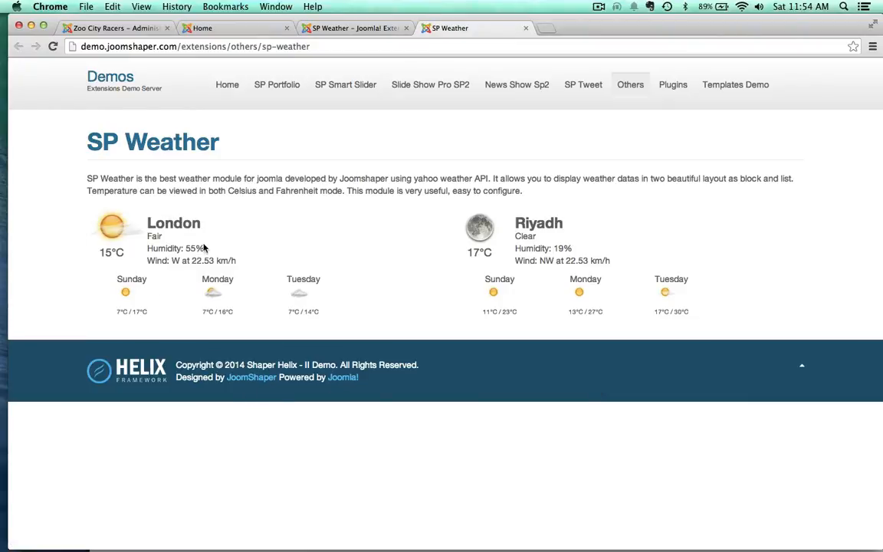
left_click(525, 29)
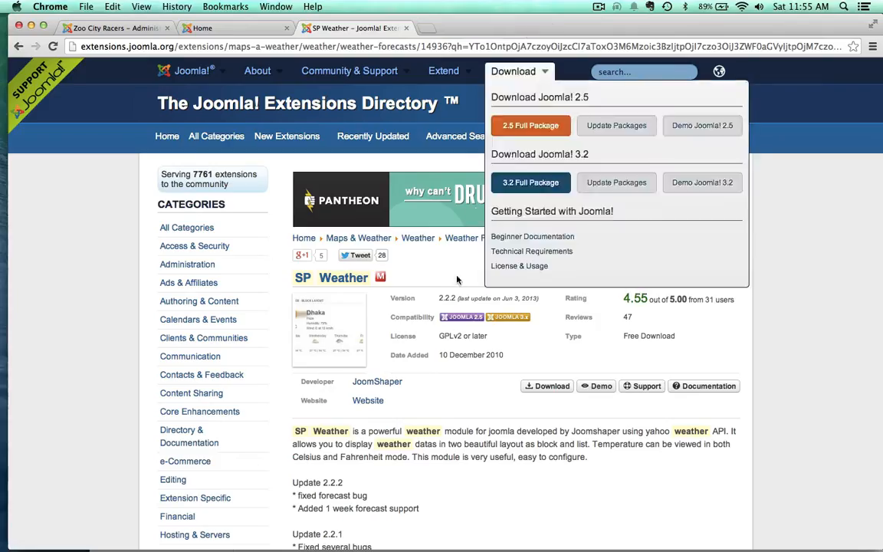
Step: Download the SP Weather package for Joomla 2.5 & 3.1 from the JoomShaper site and close the download page
left_click(544, 389)
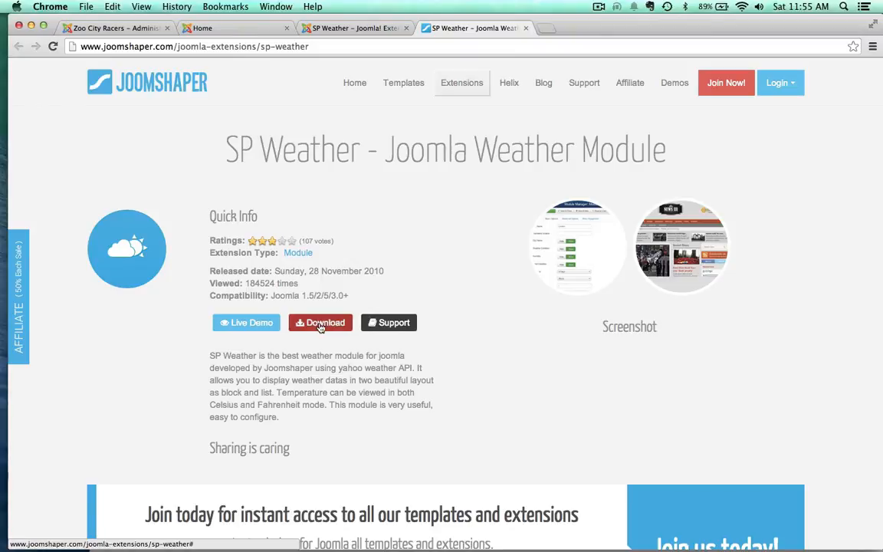
left_click(320, 324)
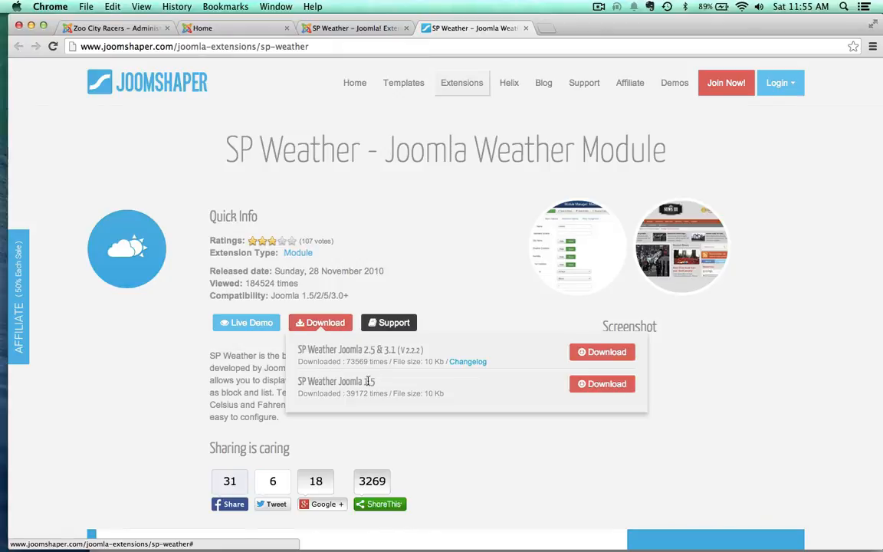
left_click(599, 349)
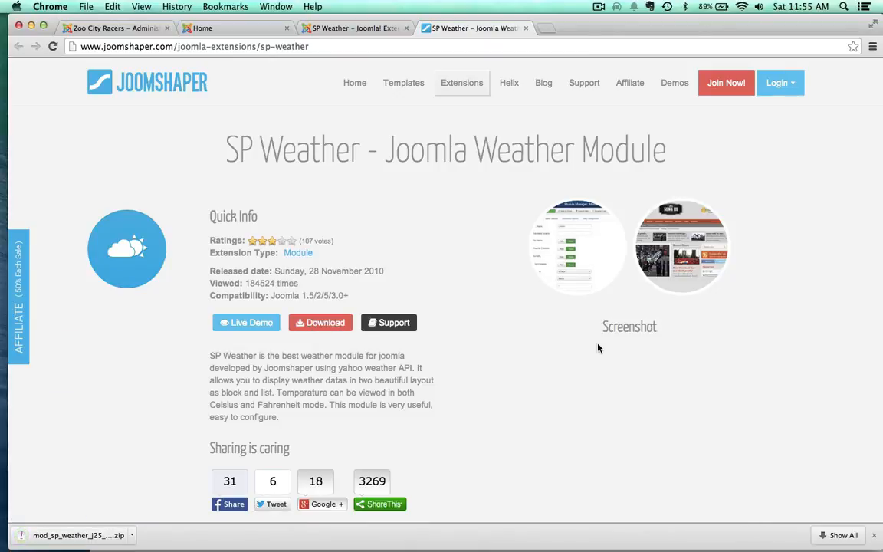
left_click(525, 29)
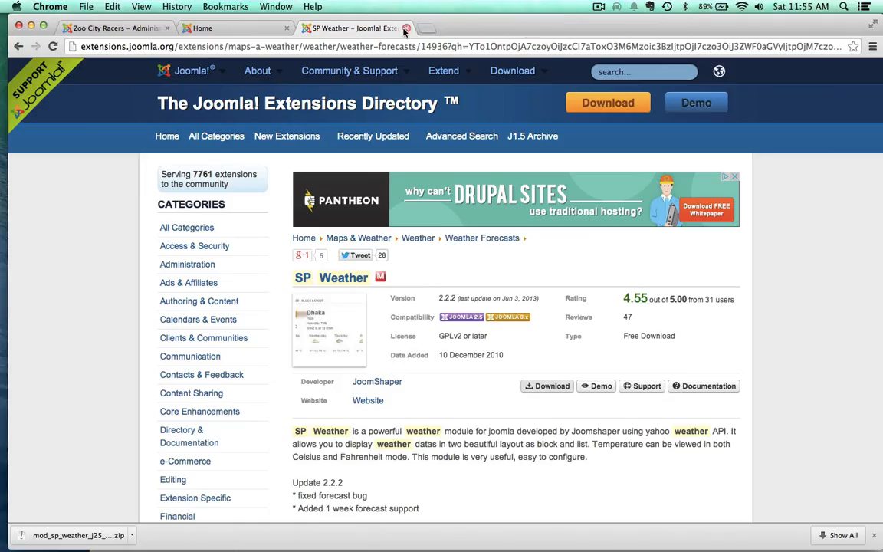
Step: Look over the Zoo City Racers home page and close the Main Menu module in the administrator
left_click(230, 29)
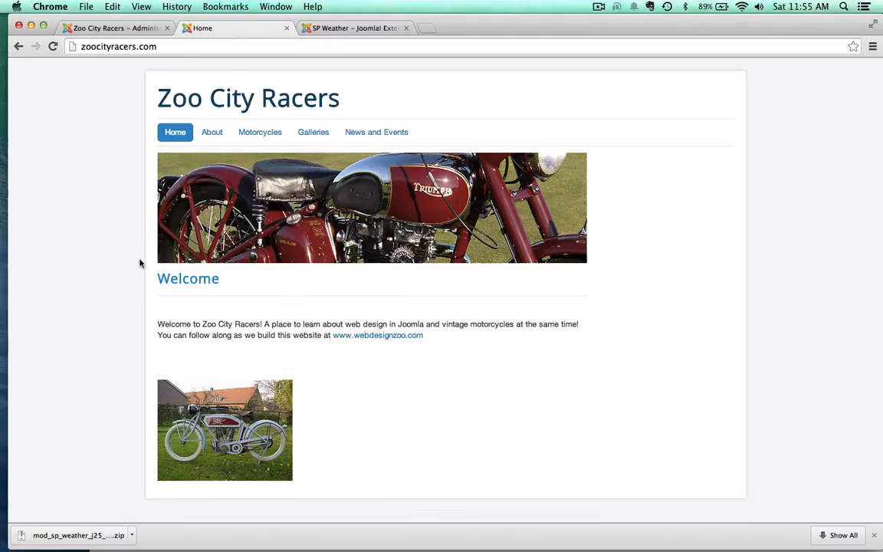
scroll(136, 269, "down", 2)
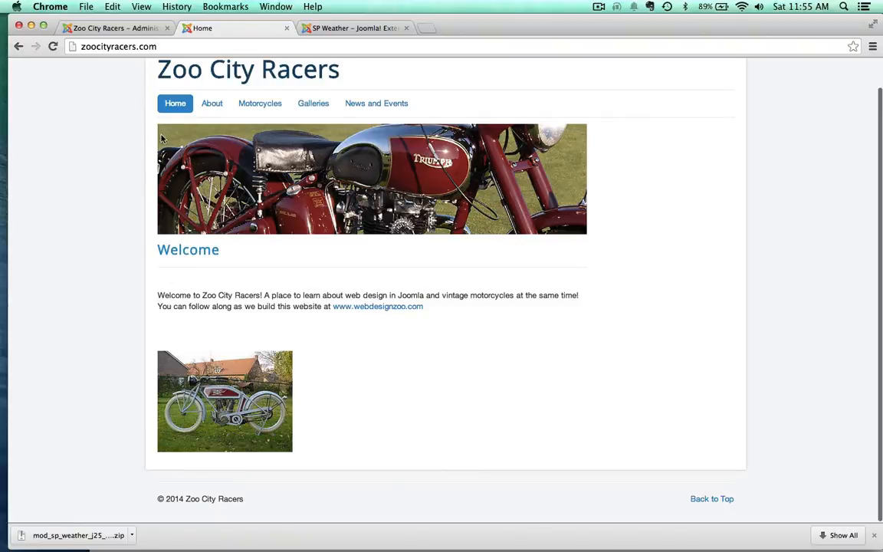
left_click(127, 30)
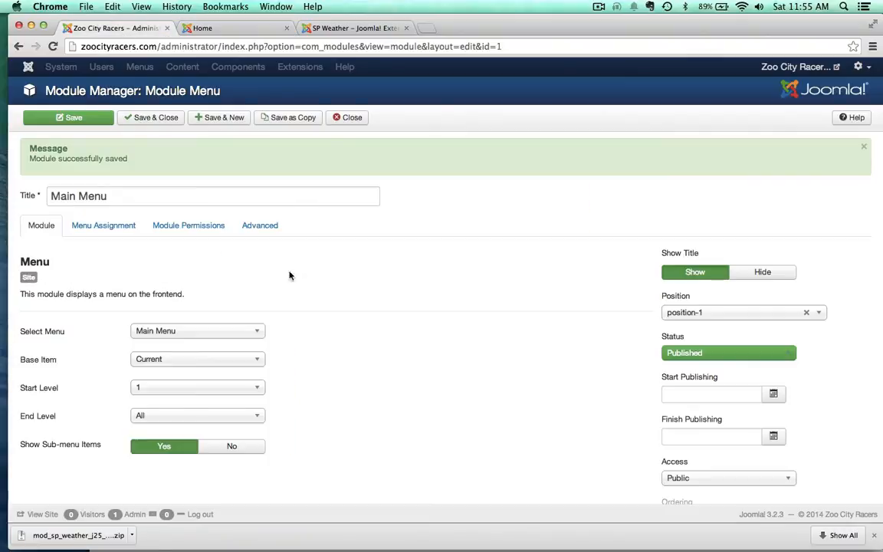
left_click(347, 117)
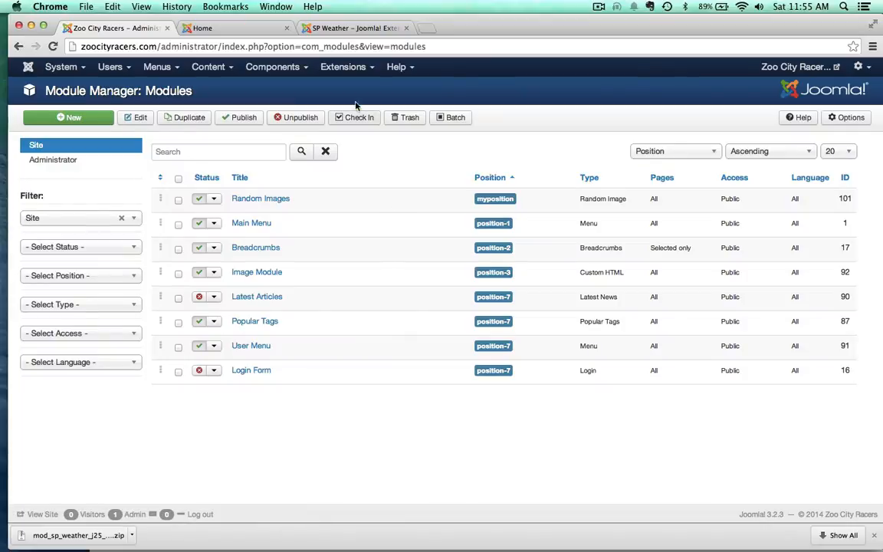
Step: Open the Extension Manager and look through the extensions offered for installation from the web
mouse_move(343, 71)
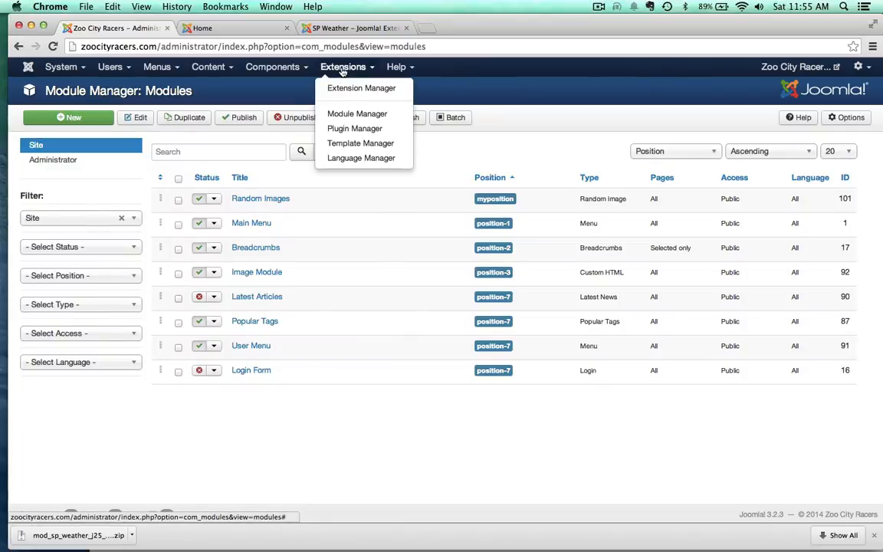
left_click(383, 91)
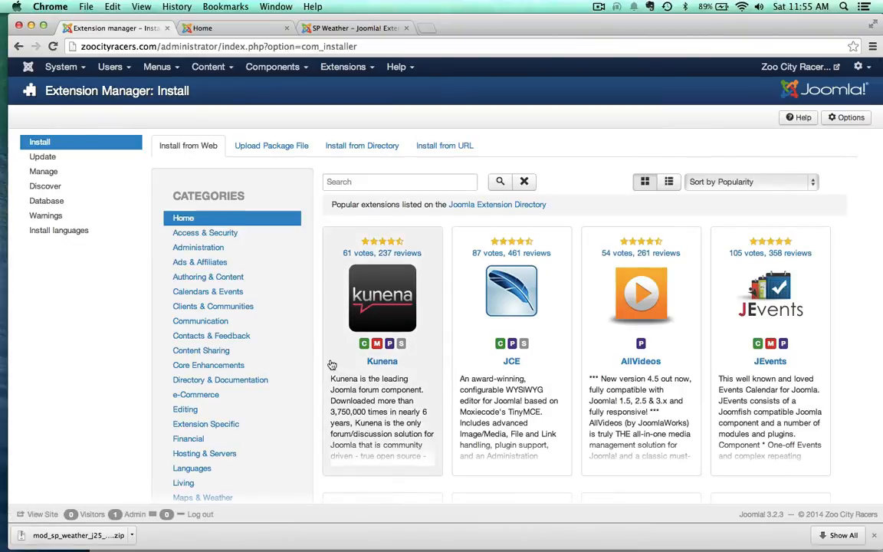
scroll(332, 365, "down", 5)
scroll(310, 387, "up", 5)
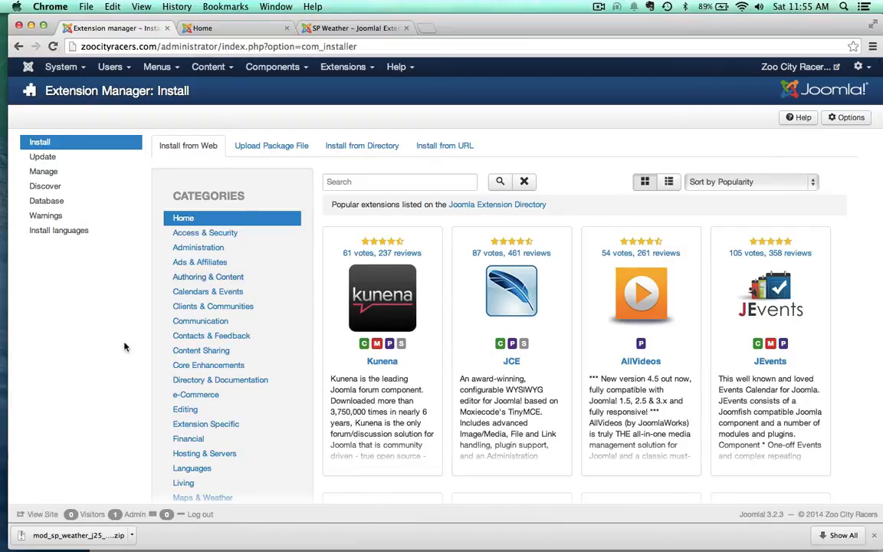
Step: Upload and install the extension package mod_sp_weather_j25_j3 (1).zip from the Downloads folder
left_click(275, 147)
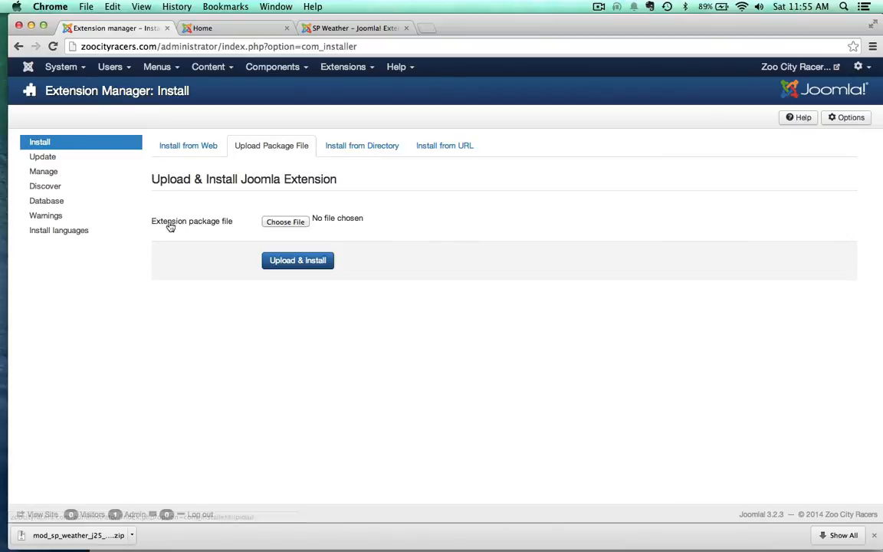
left_click(285, 223)
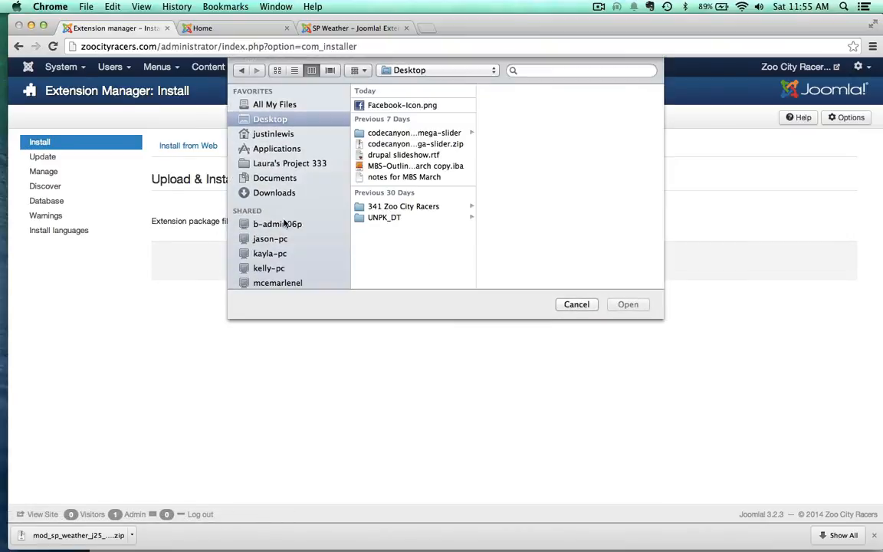
left_click(266, 192)
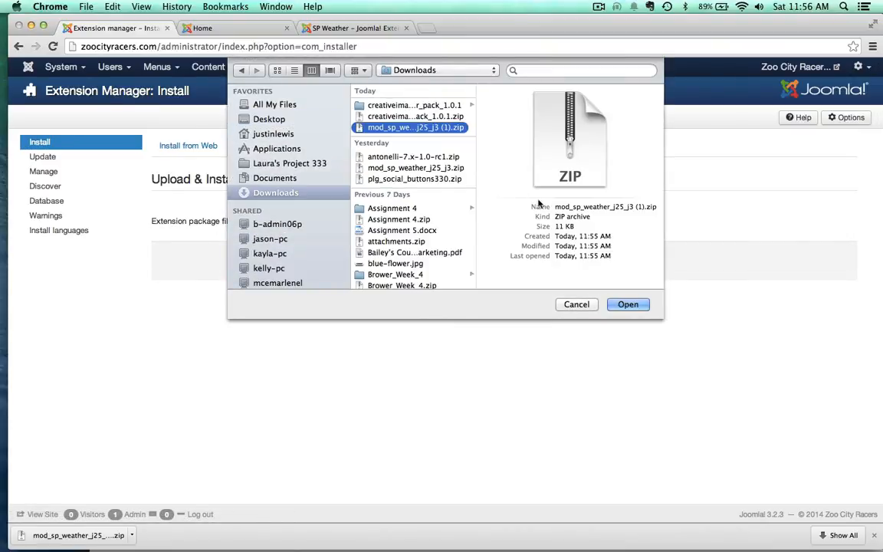
left_click(628, 304)
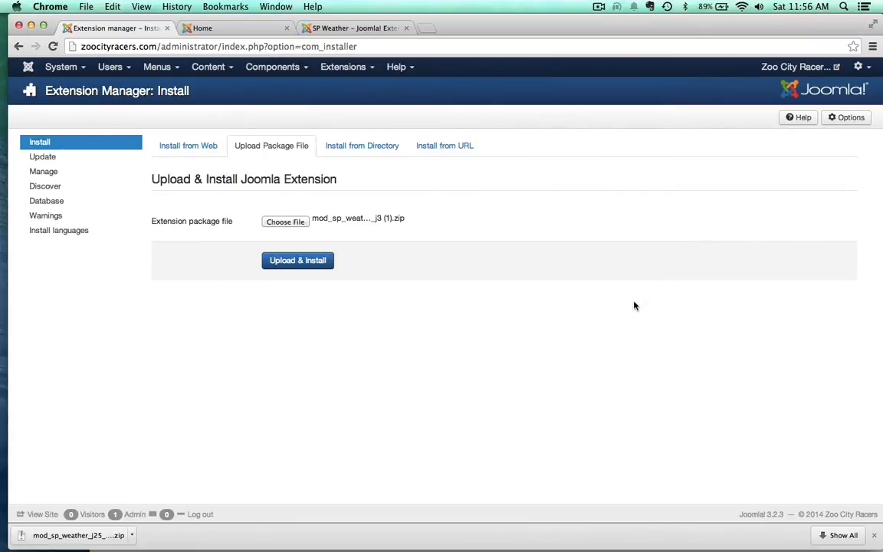
left_click(291, 260)
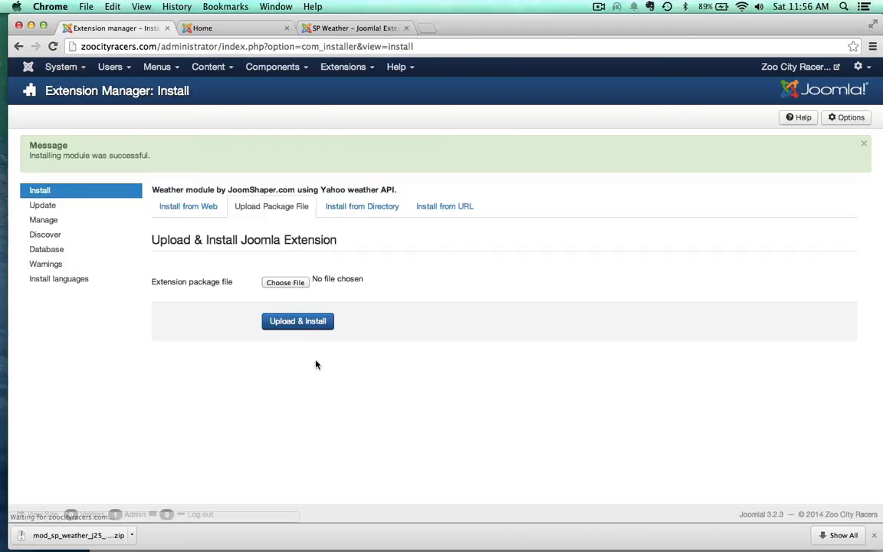
Step: Open the SP Weather module for editing from the Module Manager
left_click(341, 67)
left_click(336, 114)
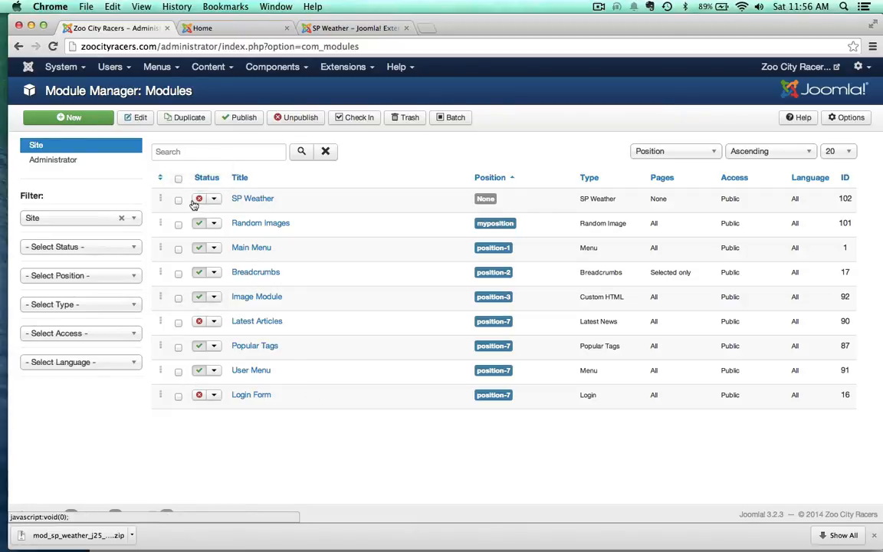
left_click(252, 199)
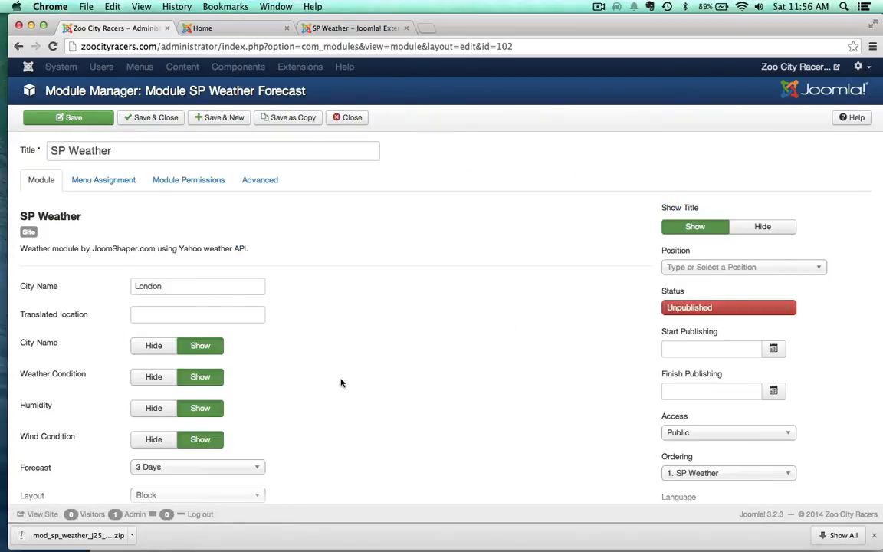
Step: Set the SP Weather module's city name to Missoula and hide the module title
left_click_drag(173, 282, 119, 272)
type("Missoula")
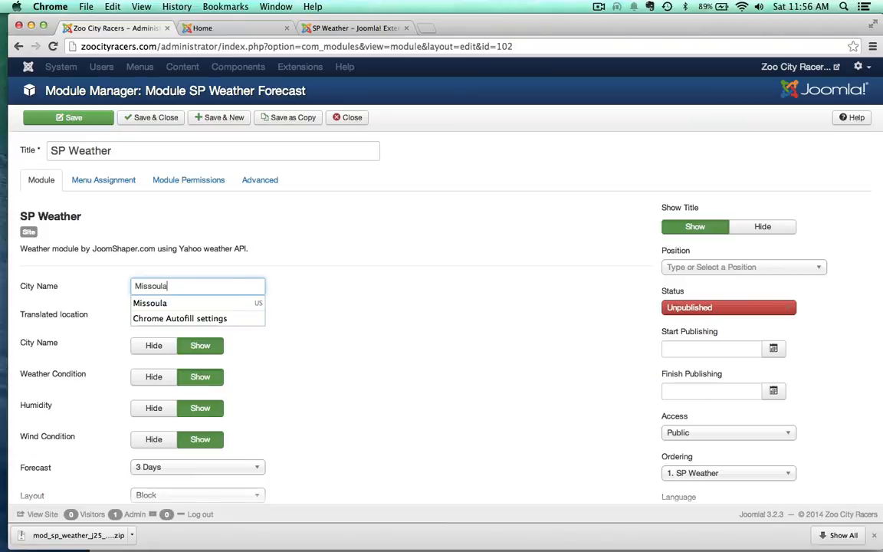
left_click(389, 331)
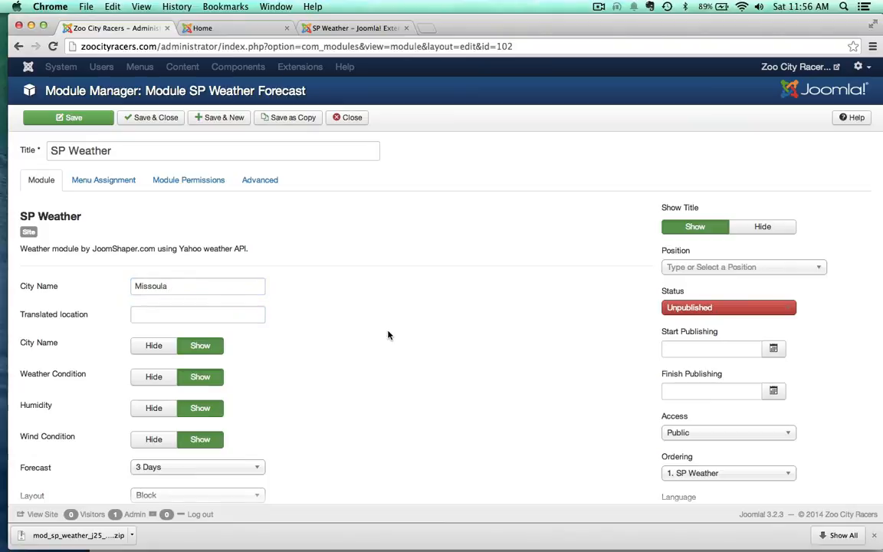
scroll(388, 335, "down", 2)
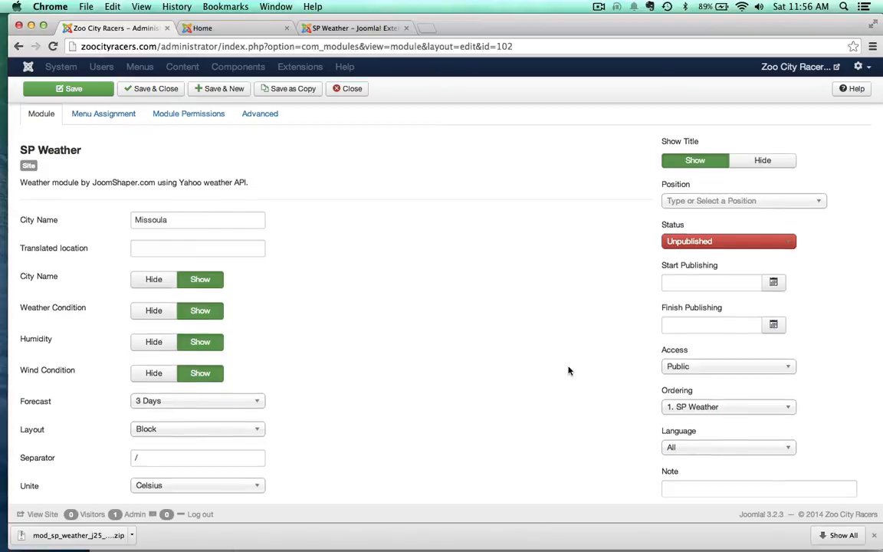
scroll(568, 371, "up", 2)
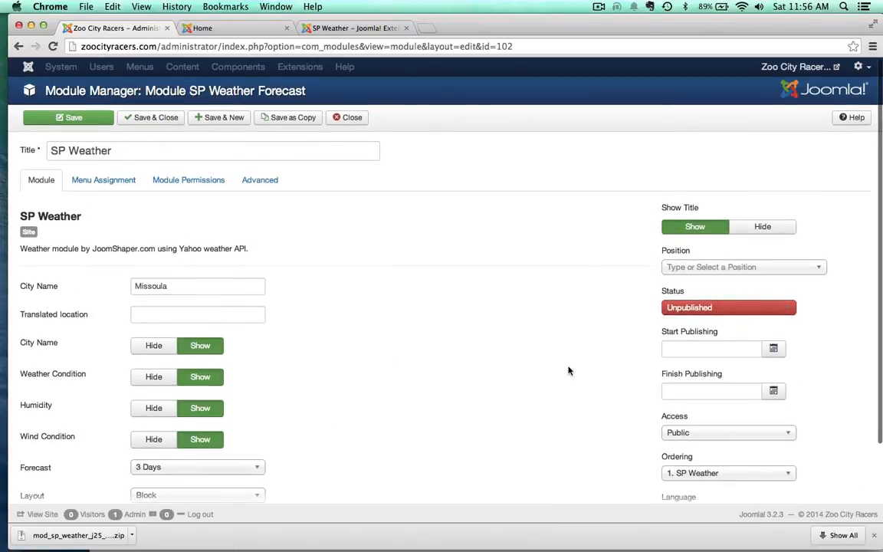
left_click(753, 228)
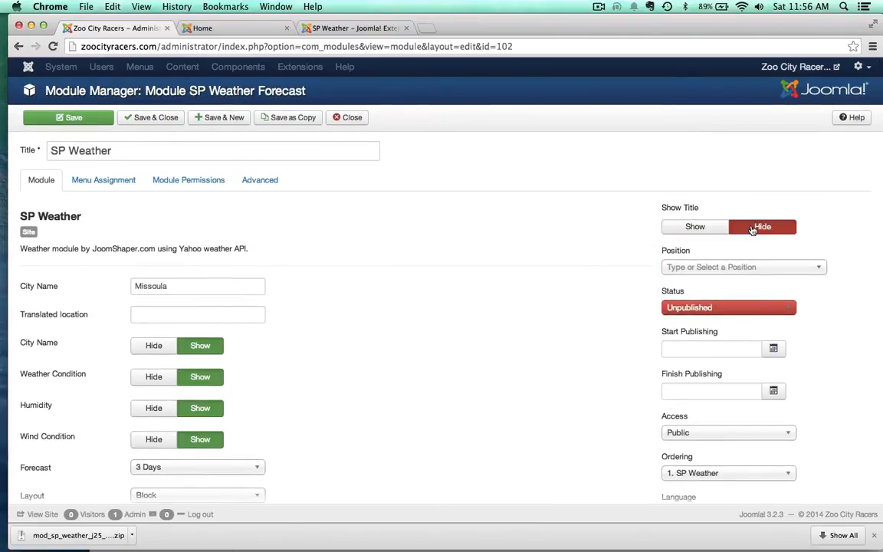
Step: Assign the SP Weather module to the footer template position
left_click(693, 267)
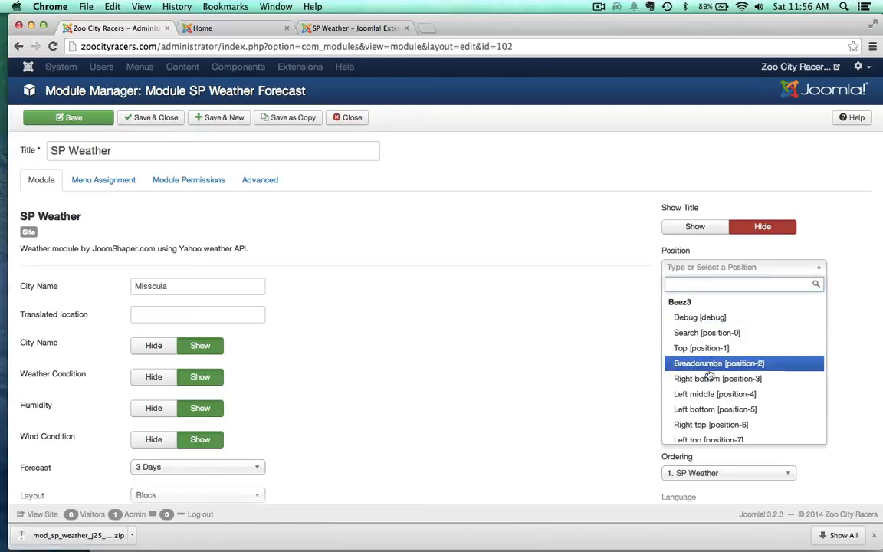
scroll(705, 368, "down", 5)
scroll(709, 373, "down", 10)
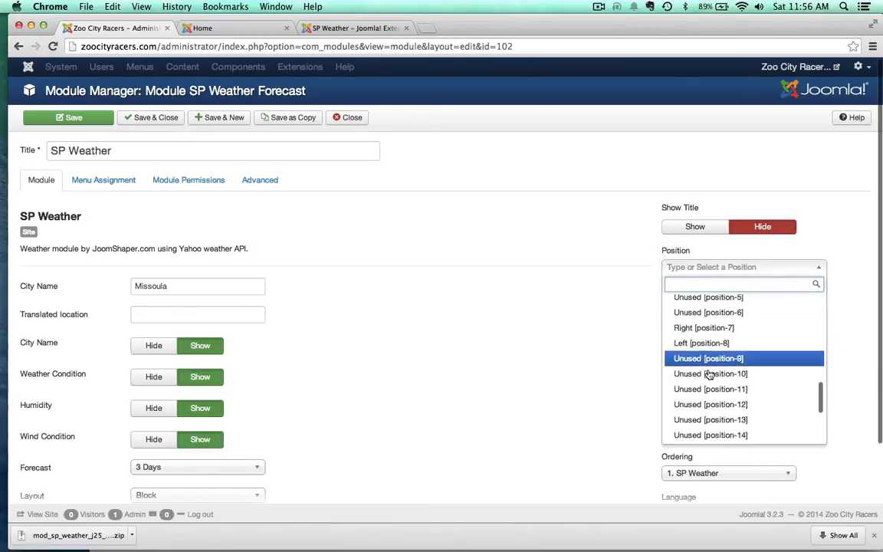
left_click(676, 392)
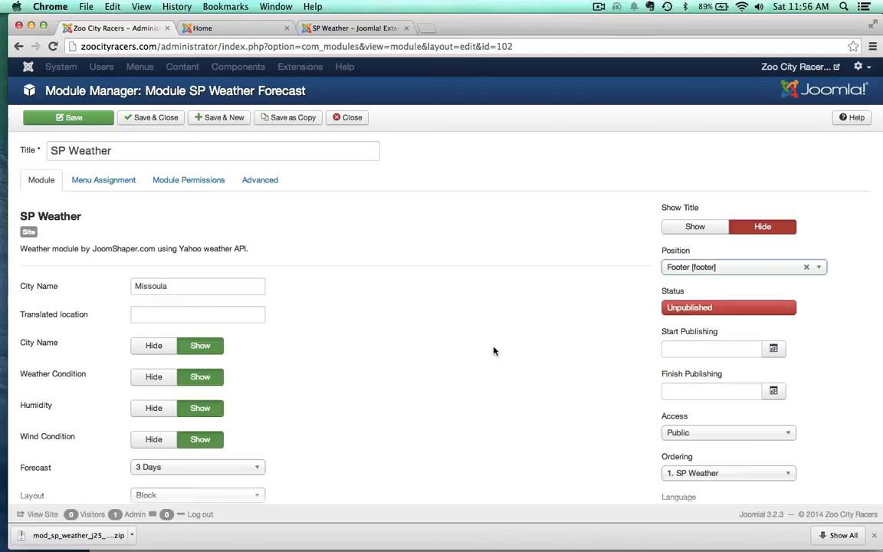
Step: Set the module's status to Published, save it, and reload the site's home page to check it
left_click(684, 307)
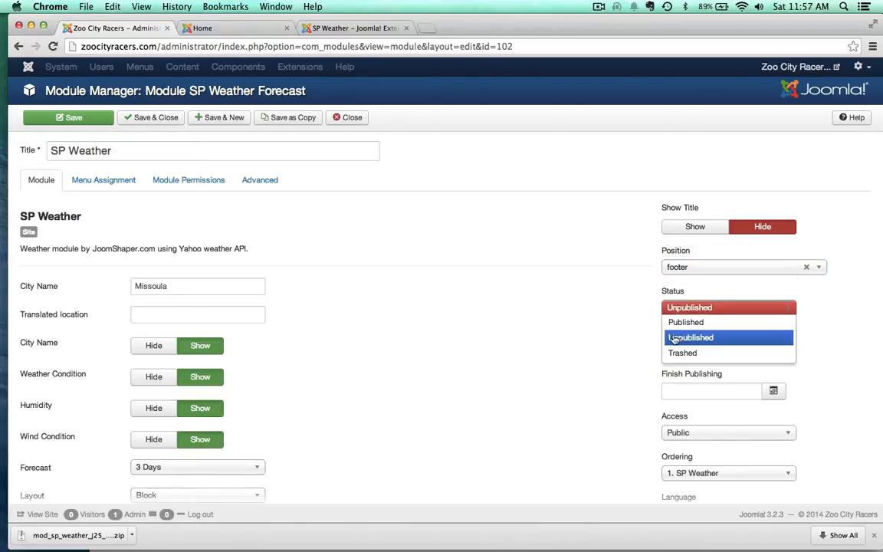
left_click(679, 319)
left_click(74, 116)
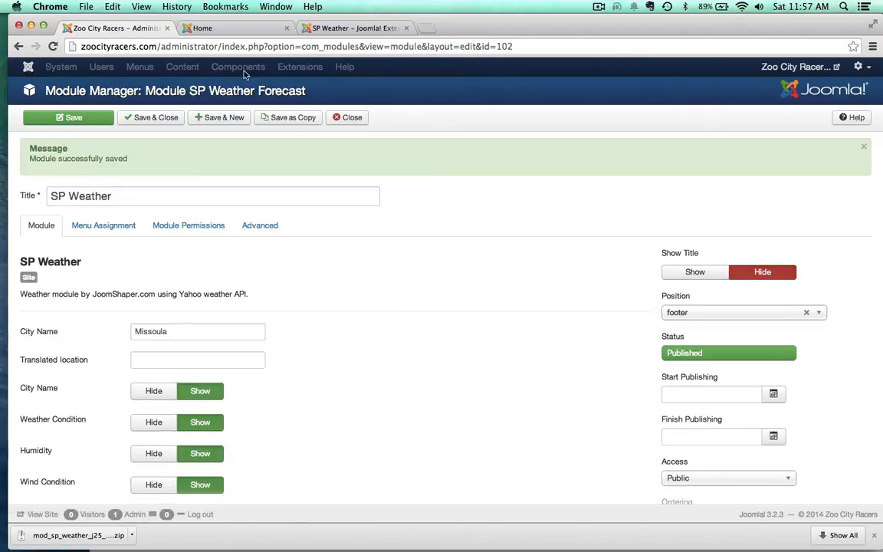
left_click(201, 28)
key("super+r")
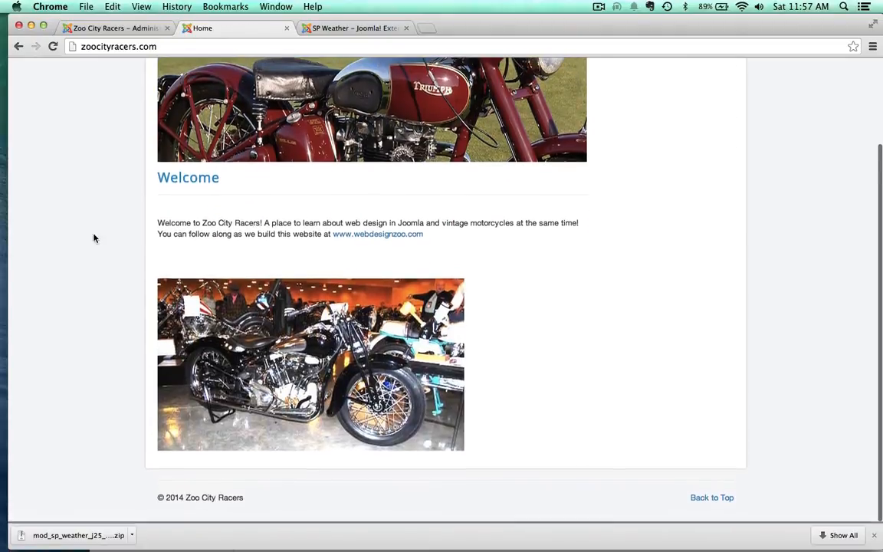
Step: Assign the SP Weather module only to the Home page of the Main Menu and save it
left_click(92, 29)
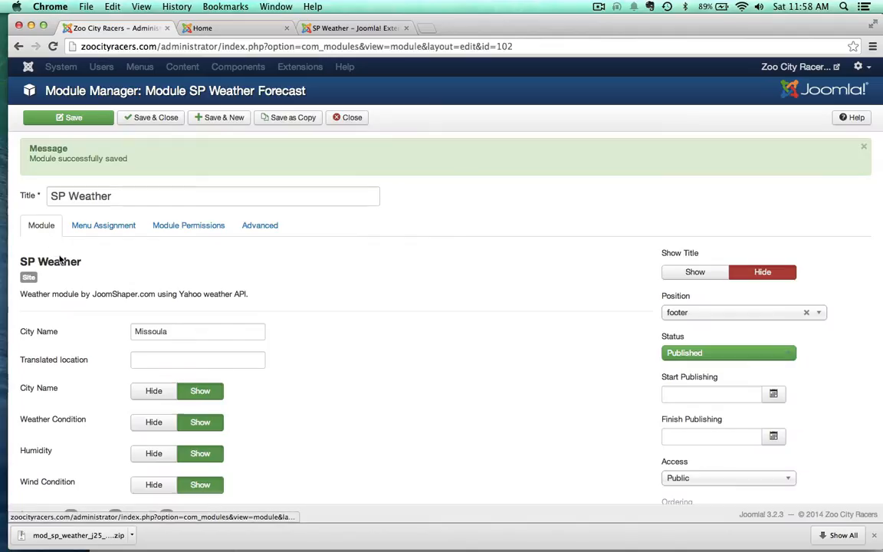
left_click(86, 228)
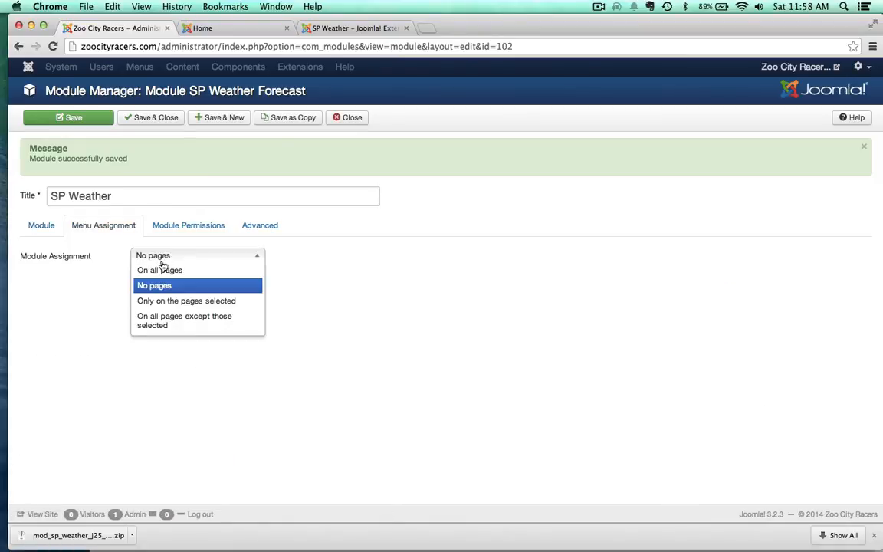
left_click(147, 302)
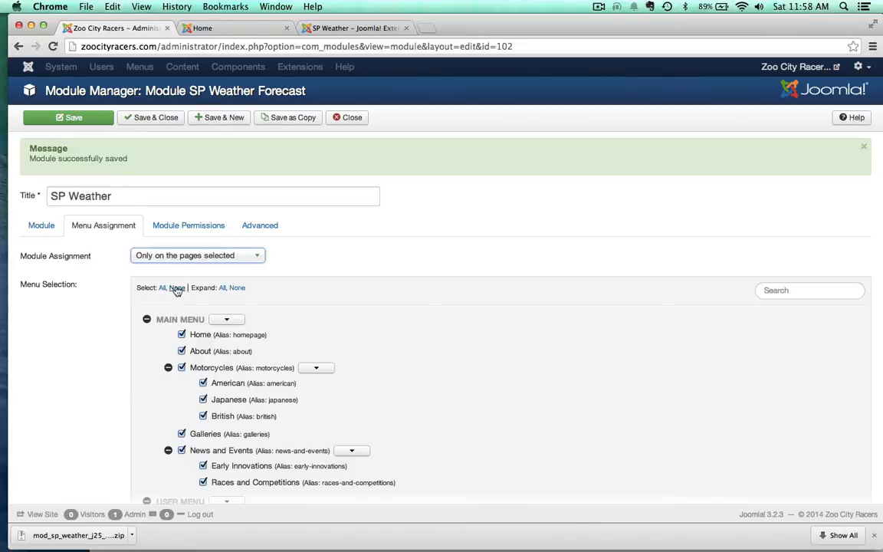
left_click(177, 288)
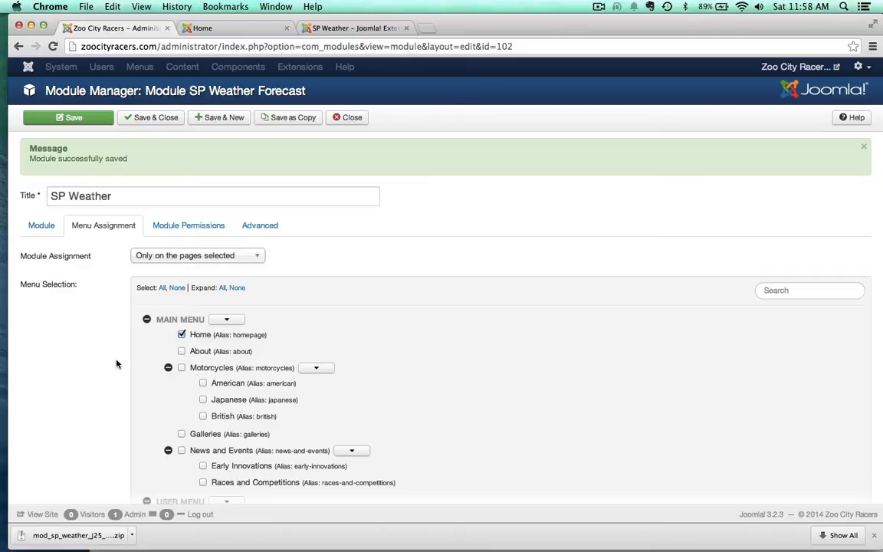
left_click(69, 117)
Step: Reload the site's home page and check the footer for the weather module
left_click(246, 26)
key("super+r")
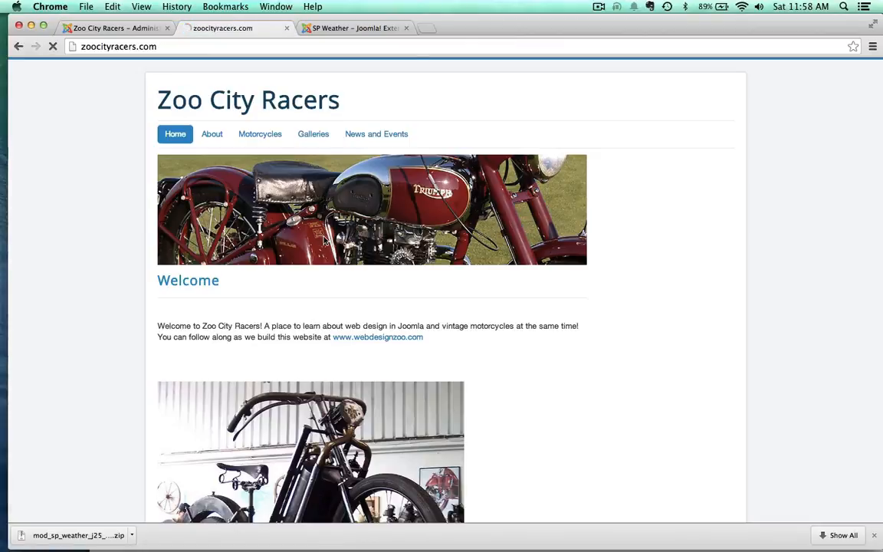
scroll(77, 358, "down", 5)
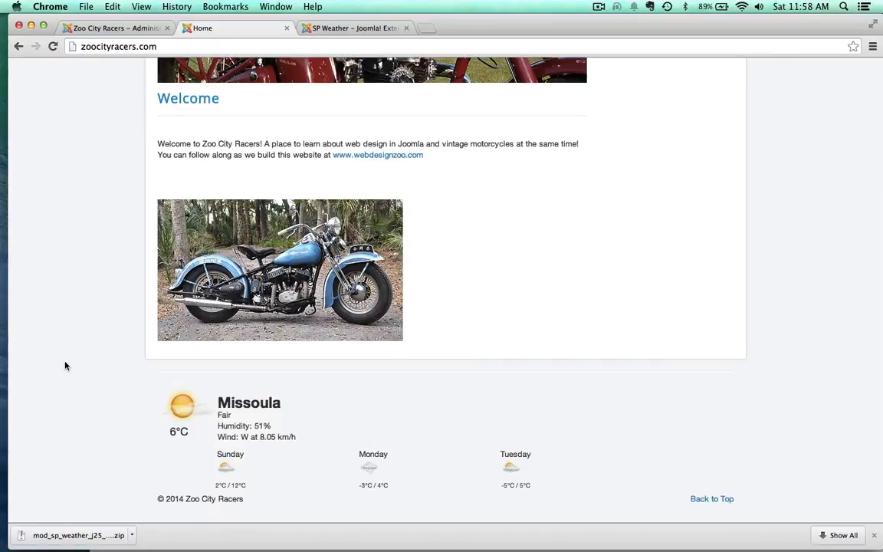
Step: Change the SP Weather module's city name to Miami and save the module
left_click(109, 29)
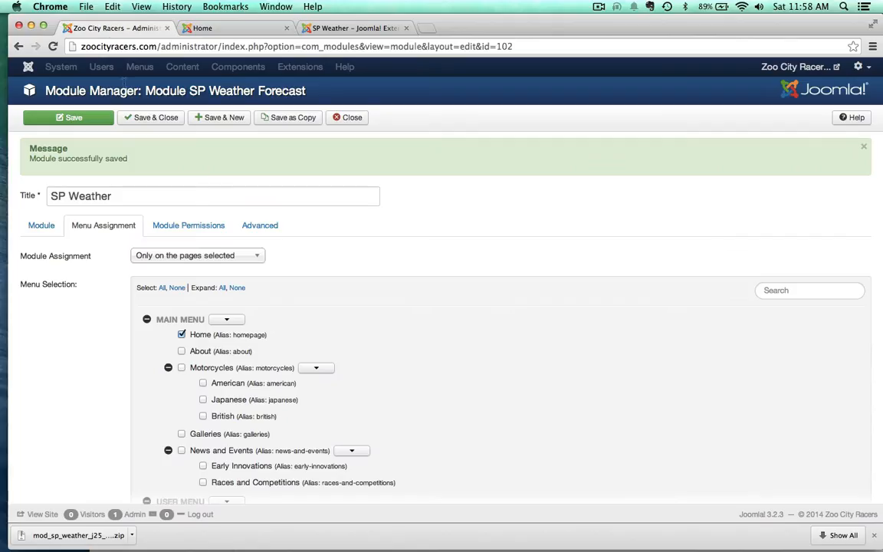
left_click(33, 238)
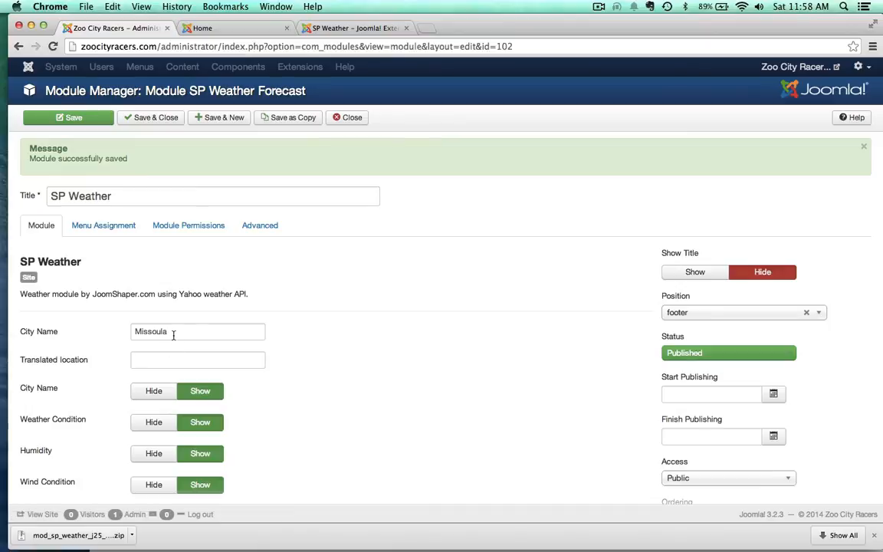
left_click_drag(173, 332, 93, 326)
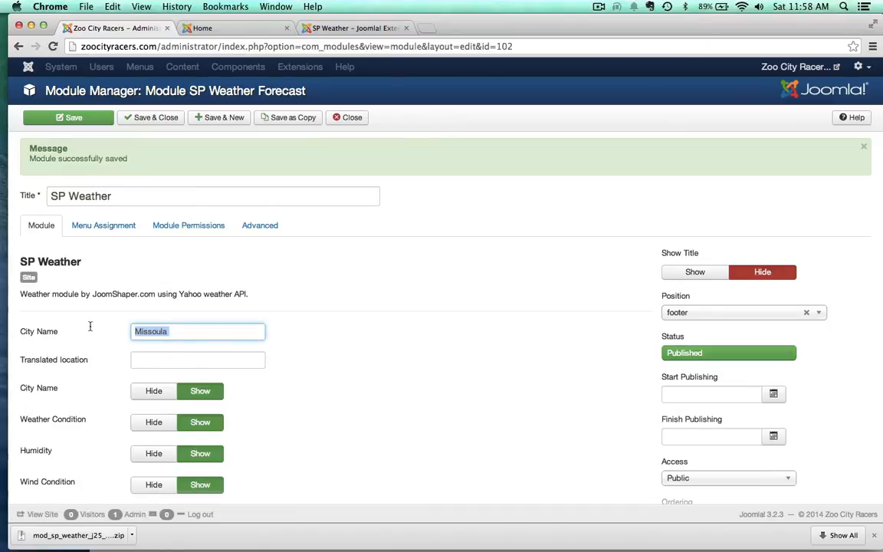
type("Mia")
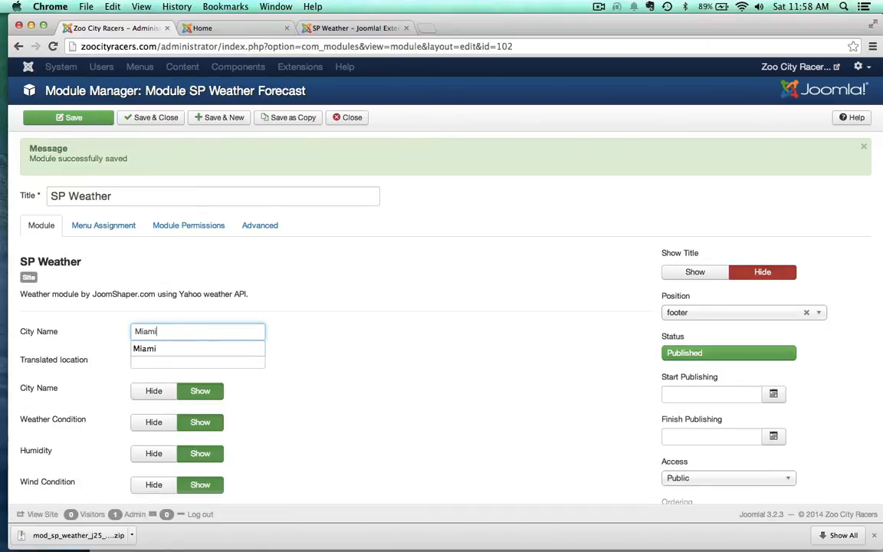
type("mi")
left_click(148, 349)
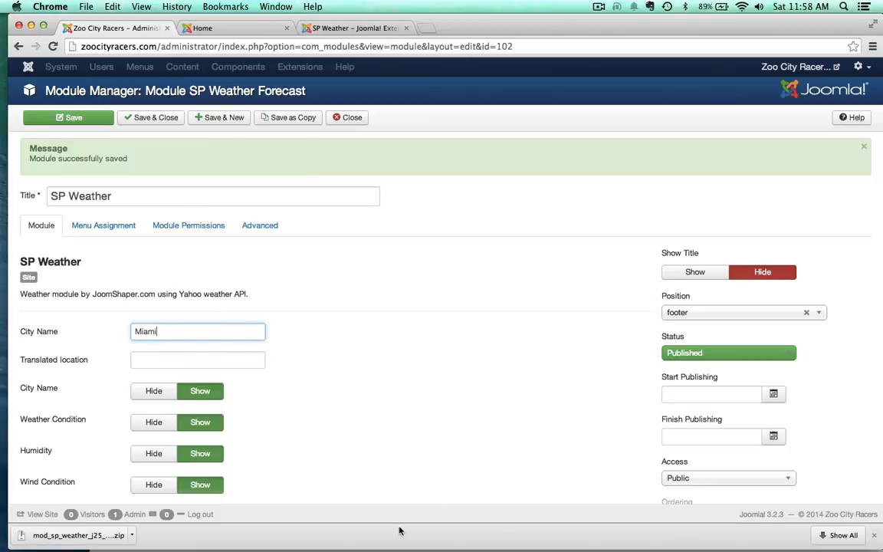
left_click(67, 116)
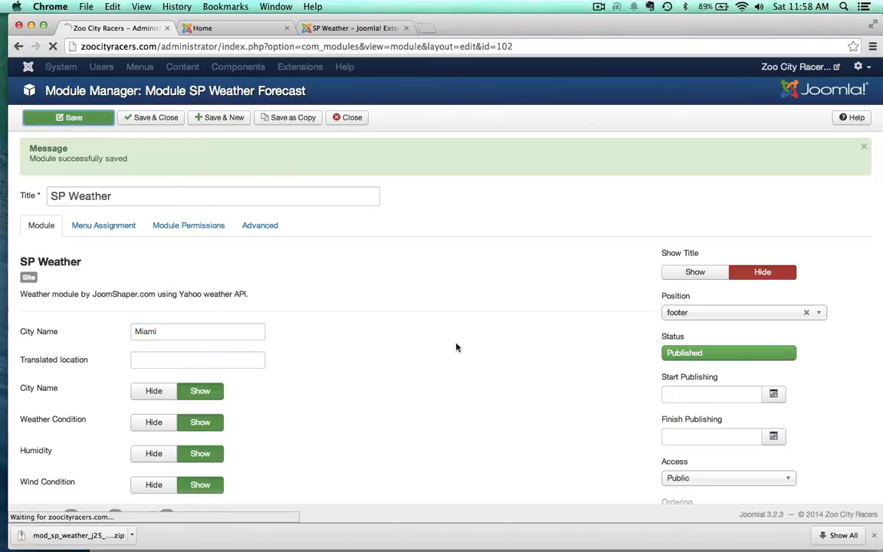
Step: Reload the home page and examine the Miami weather forecast in the footer
left_click(246, 28)
key("super+r")
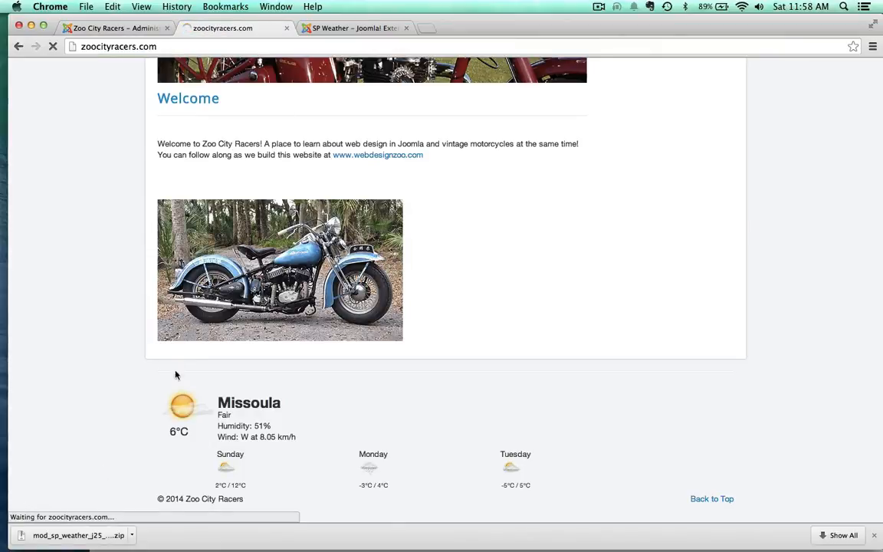
scroll(135, 362, "down", 2)
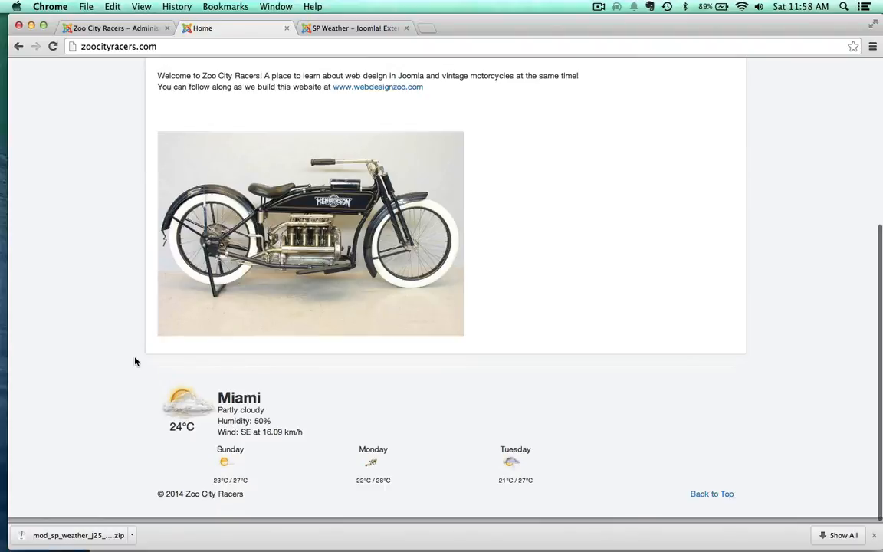
scroll(165, 451, "up", 1)
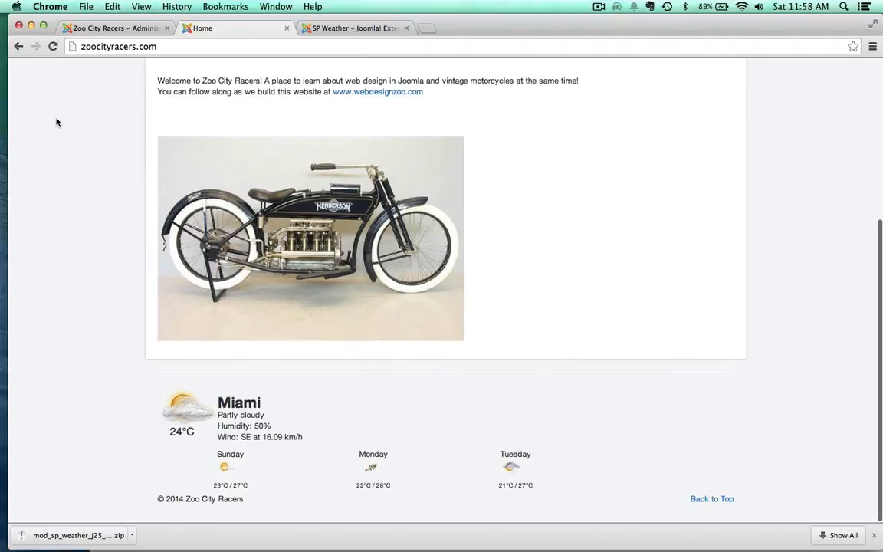
Step: Set the weather module's temperature unit to Fahrenheit, save it, and reload the home page to check the forecast
left_click(111, 28)
scroll(252, 404, "down", 4)
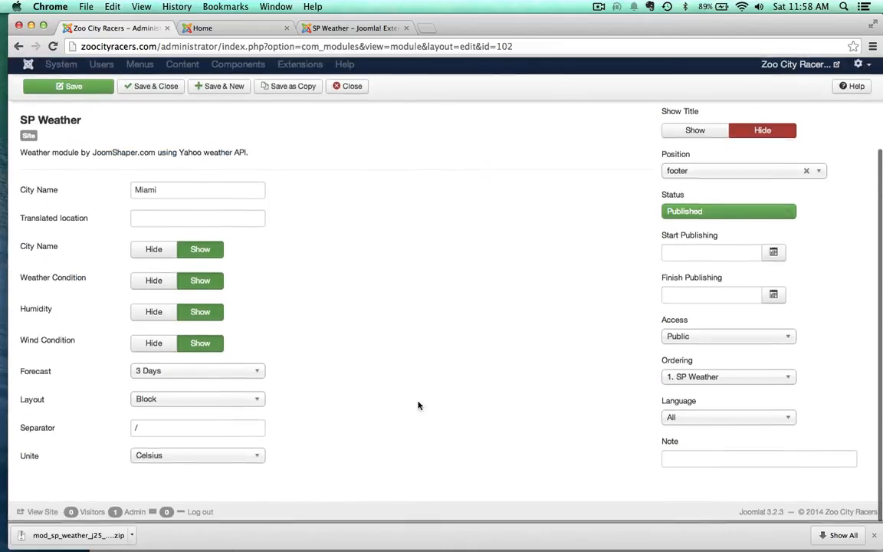
left_click(227, 458)
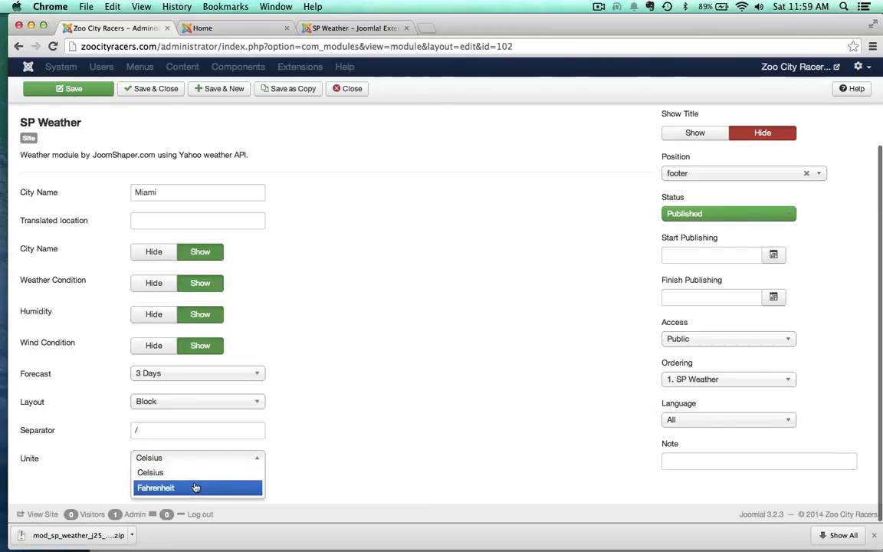
left_click(195, 488)
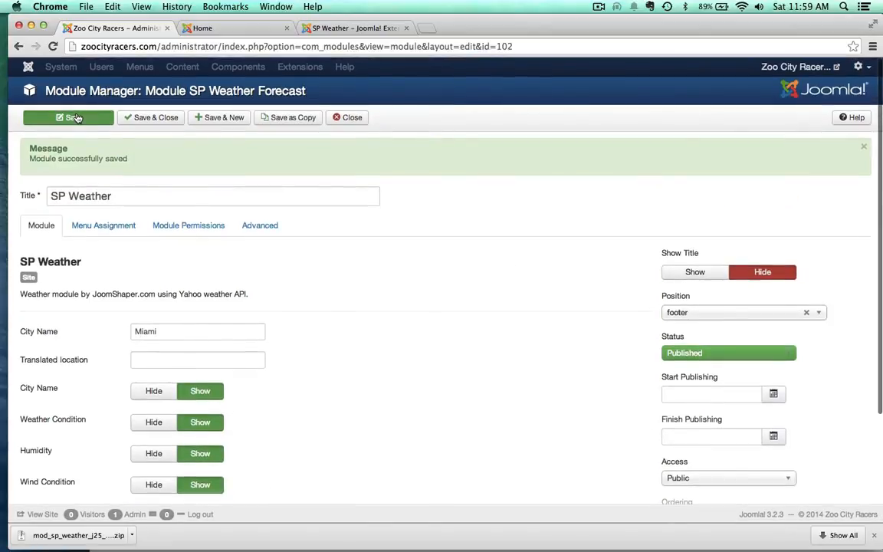
left_click(73, 117)
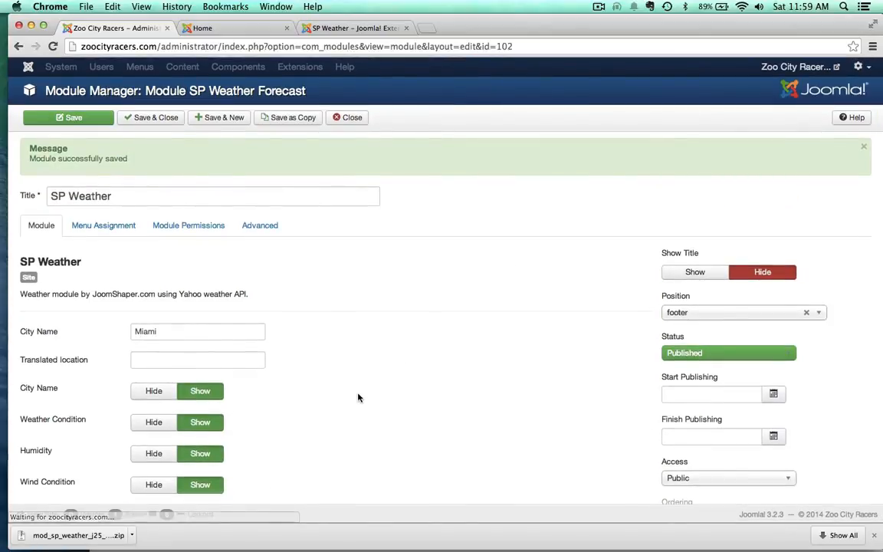
left_click(201, 27)
key("super+r")
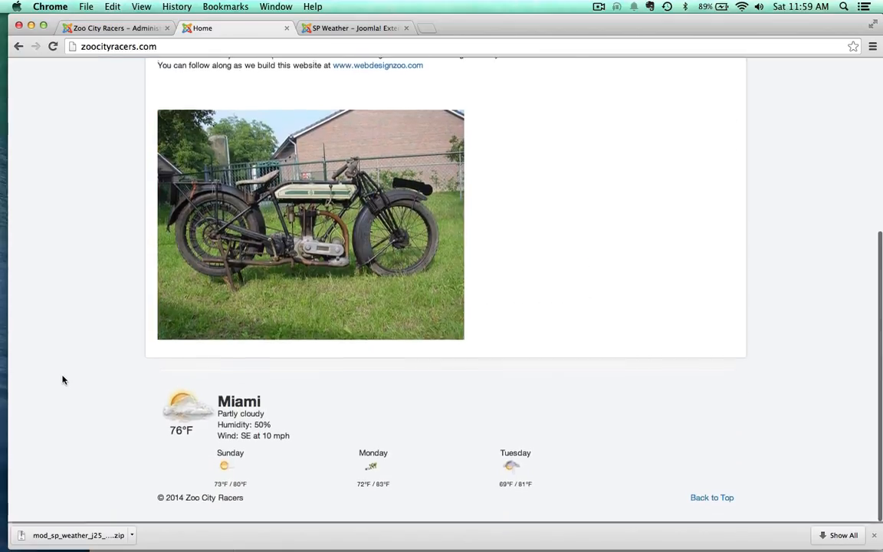
Step: Set the weather module's city name back to Missoula, save it, and reload the home page to check the forecast
left_click(113, 28)
left_click(168, 325)
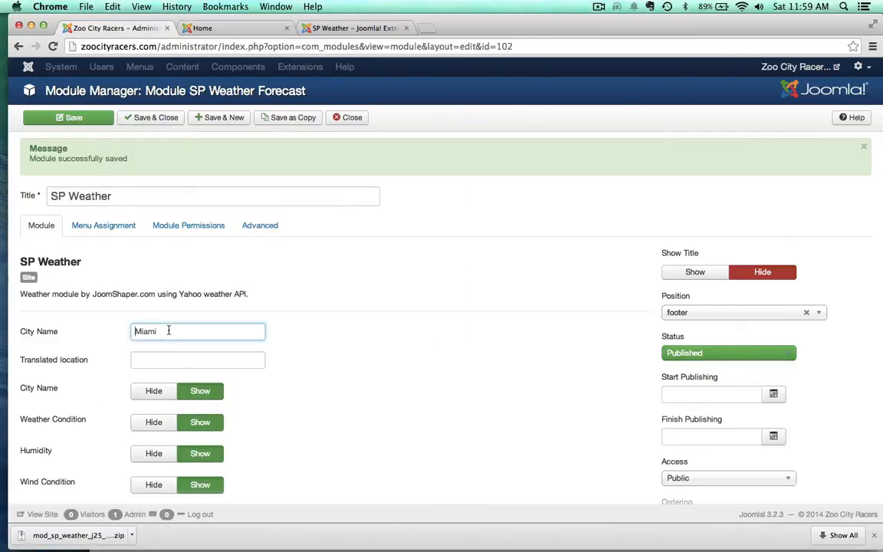
key("super+a")
type("Missoula")
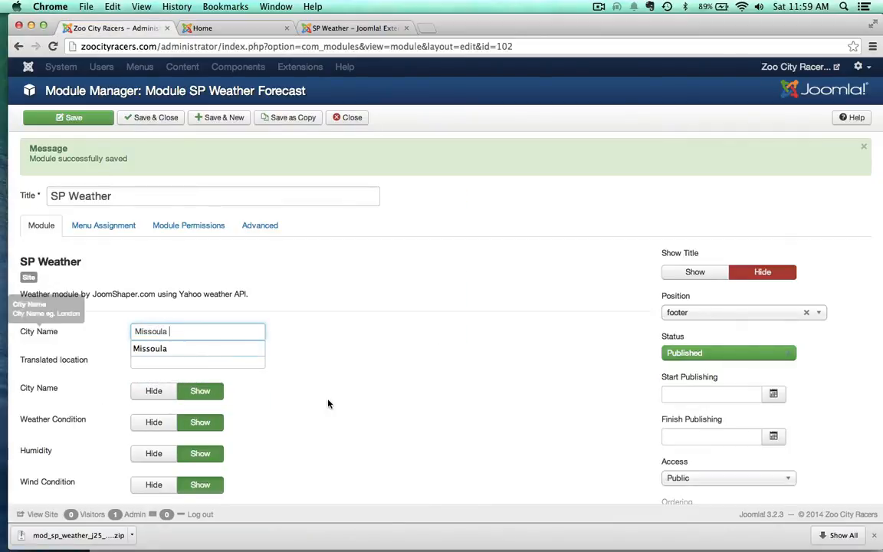
left_click(295, 358)
left_click(68, 118)
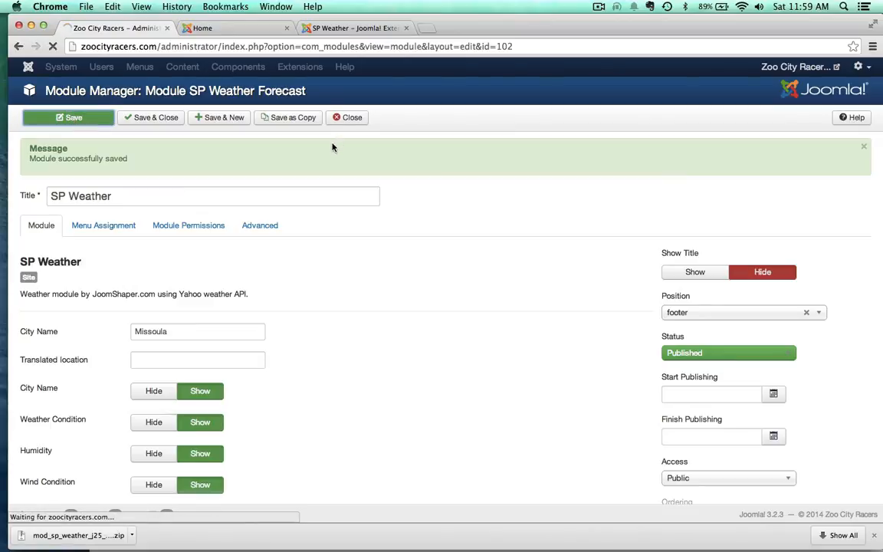
left_click(255, 29)
key("super+r")
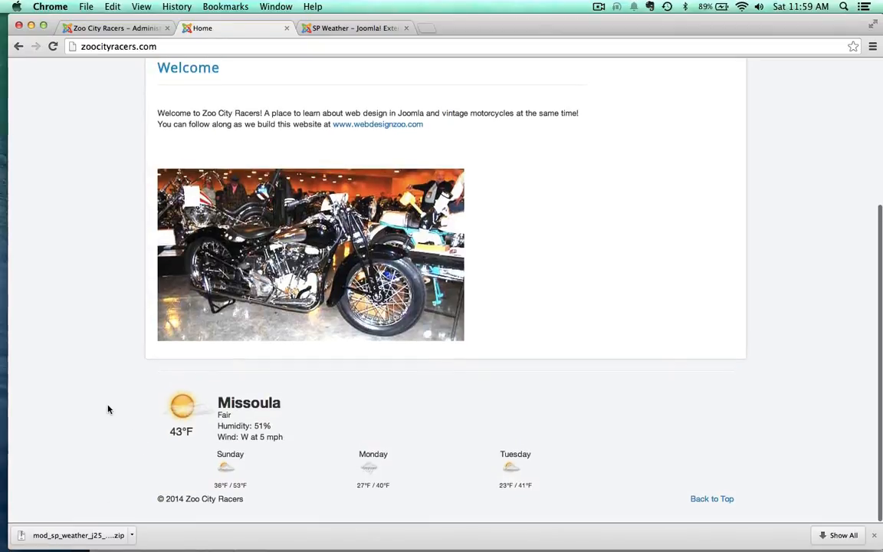
scroll(108, 409, "up", 5)
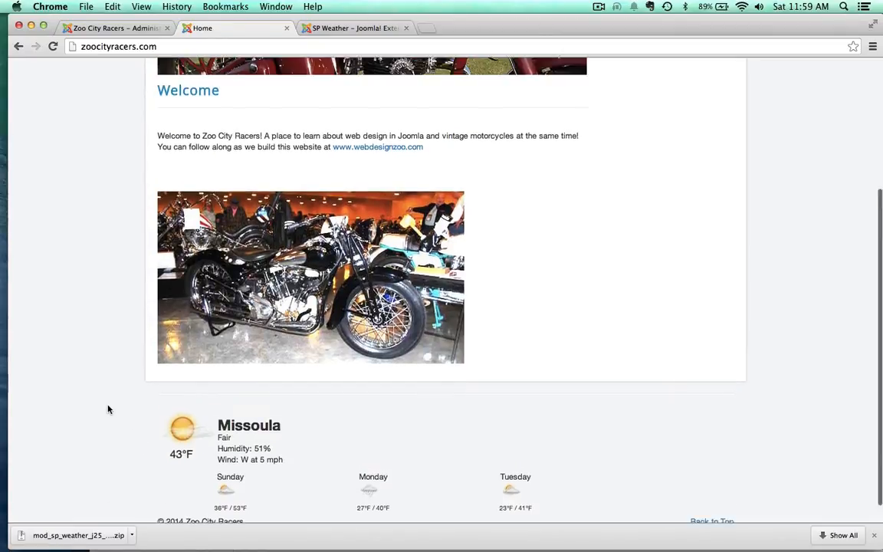
scroll(108, 409, "down", 5)
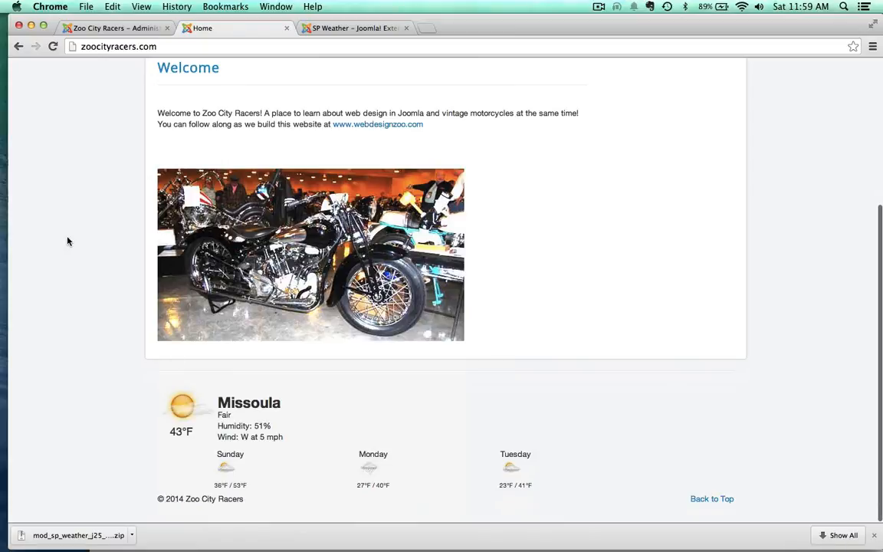
scroll(71, 242, "up", 3)
scroll(73, 242, "down", 3)
scroll(113, 215, "up", 5)
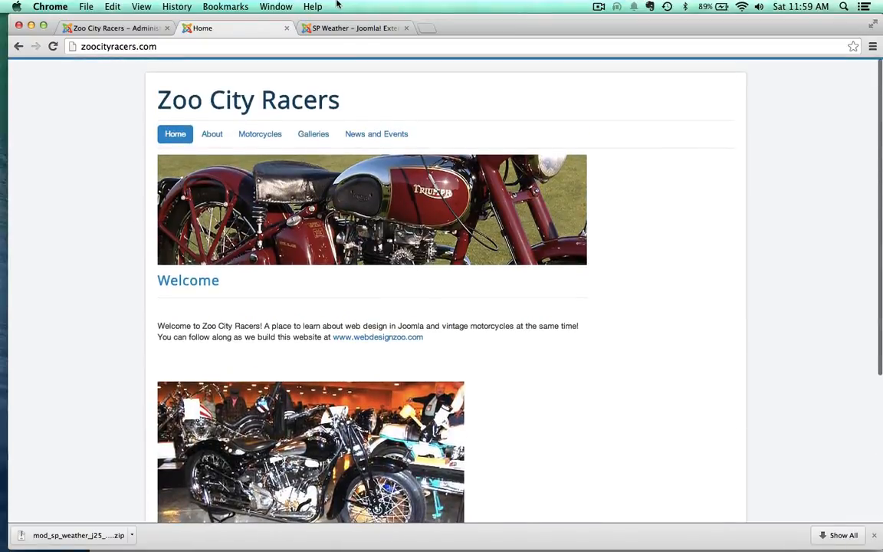
Step: Return to the Joomla Extensions Directory and search it for "social buttons"
left_click(351, 28)
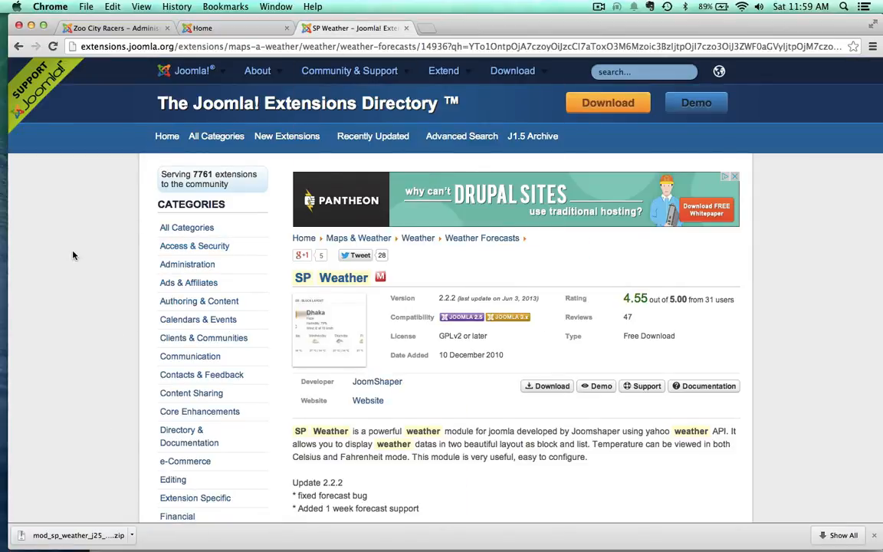
scroll(79, 256, "down", 3)
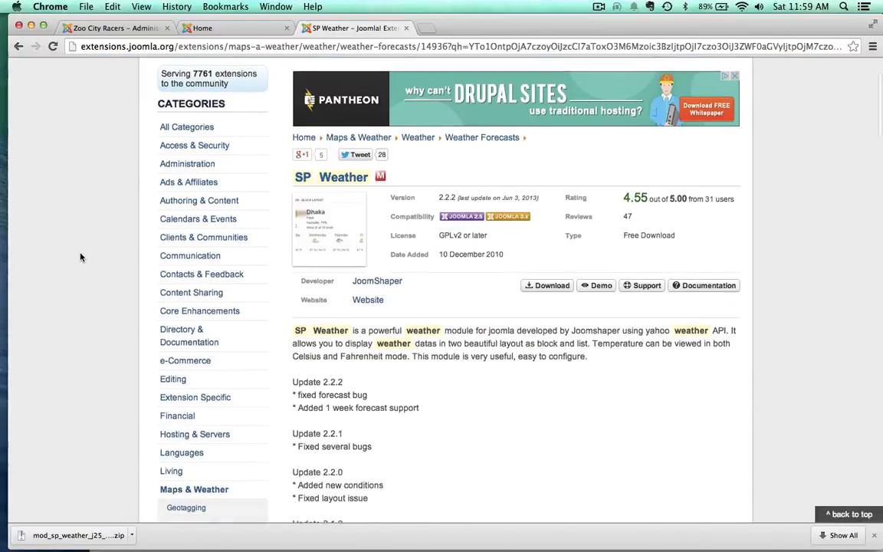
scroll(80, 258, "up", 4)
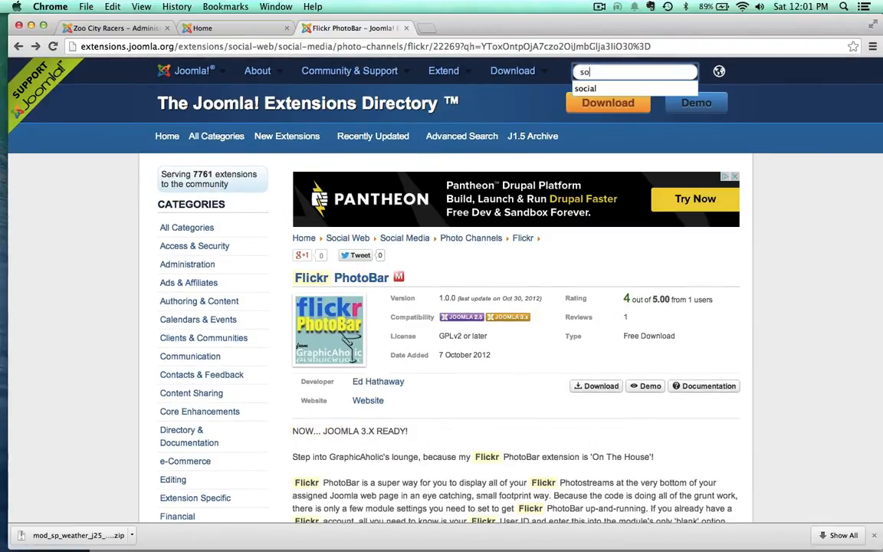
type("cial buttons")
key("Return")
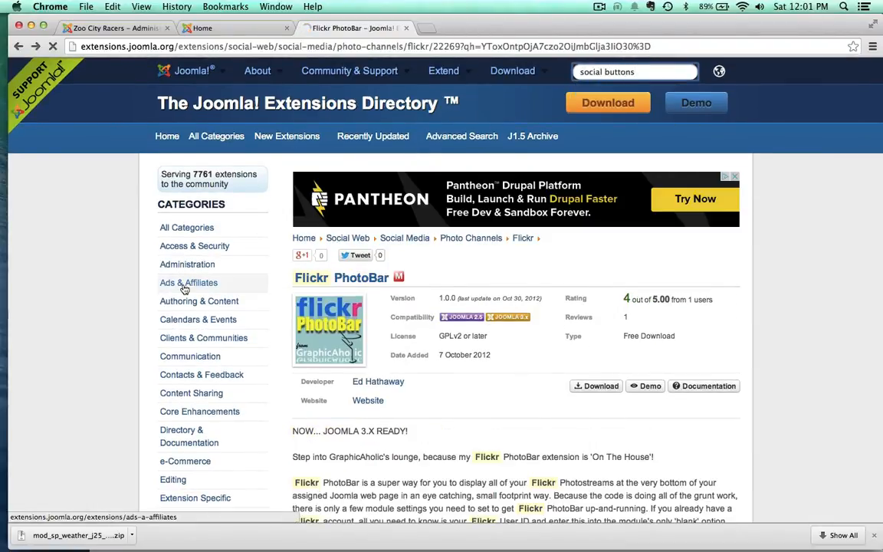
Step: Find the free Social Buttons plugin in the search results, open its listing and follow it to the developer's download page
scroll(112, 451, "down", 10)
scroll(113, 451, "down", 5)
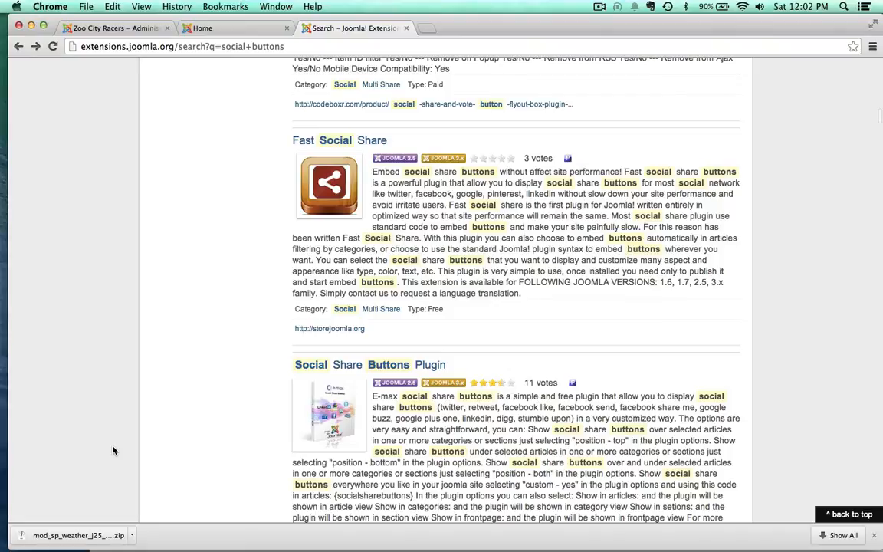
scroll(277, 415, "down", 10)
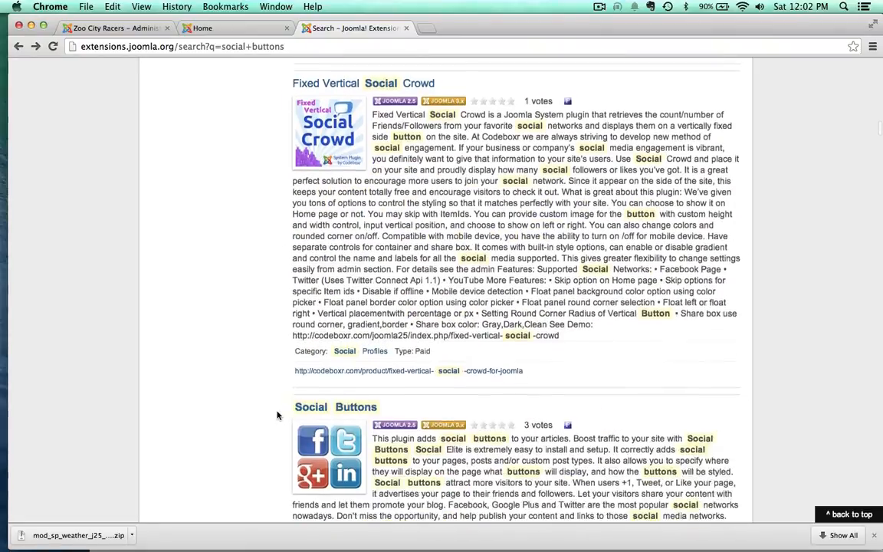
left_click(312, 398)
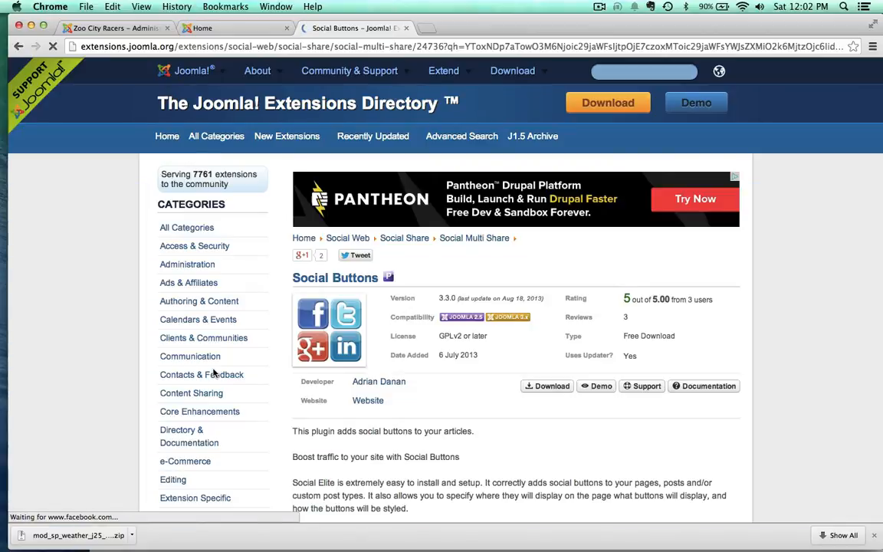
scroll(549, 408, "down", 2)
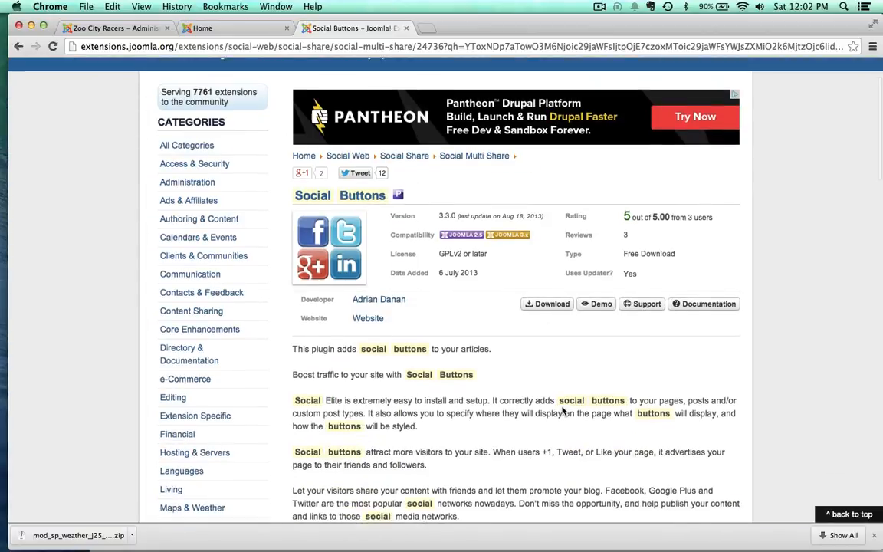
left_click(549, 303)
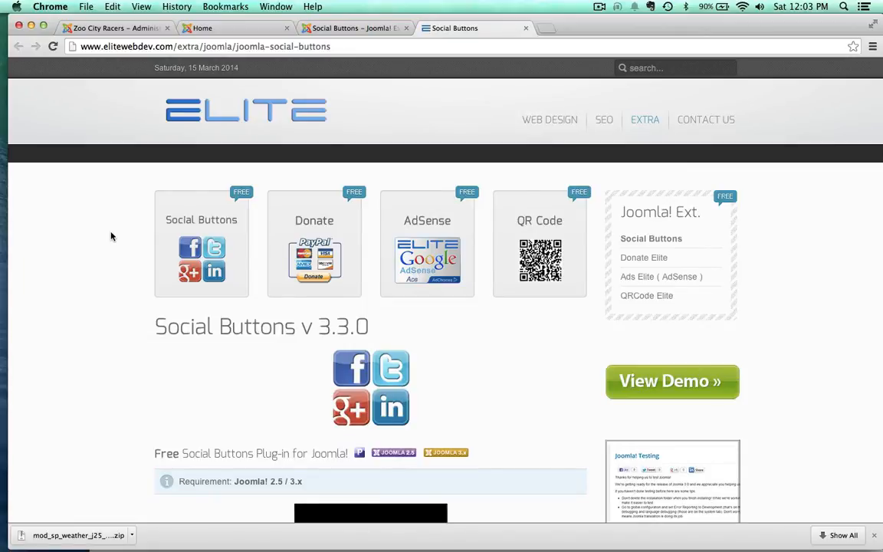
Step: Download the Social Buttons plug-in package from the developer's page
scroll(111, 237, "down", 4)
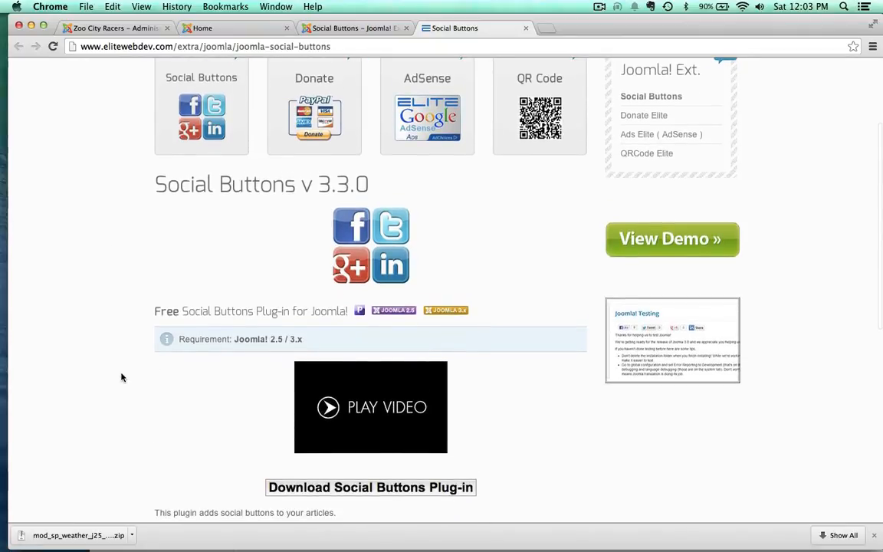
scroll(121, 375, "down", 4)
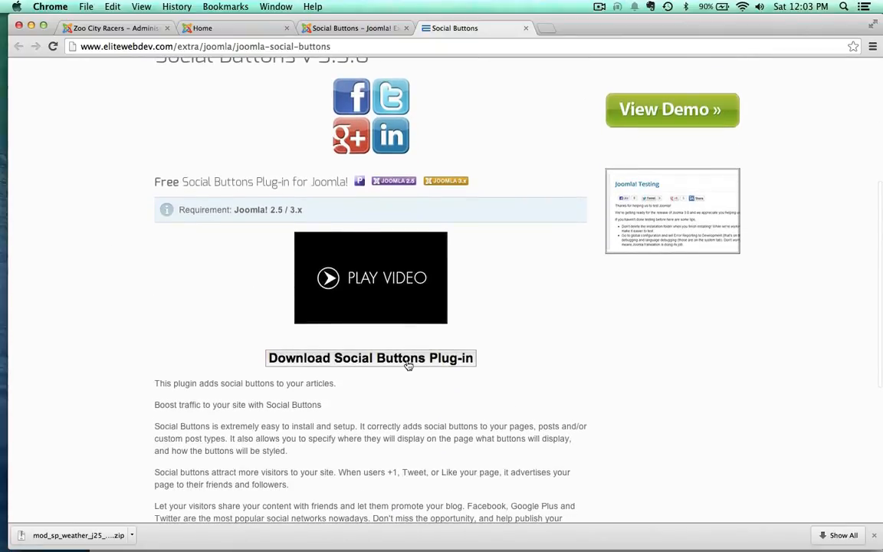
left_click(414, 360)
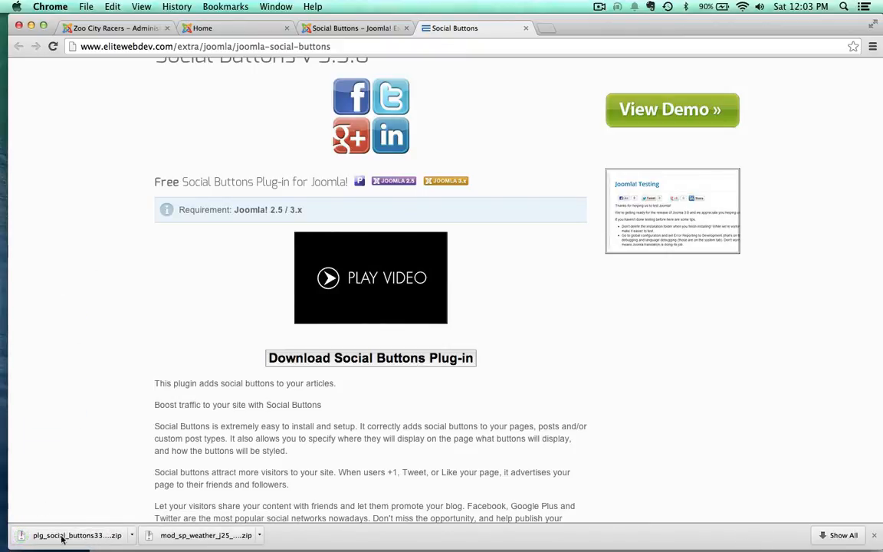
scroll(122, 213, "up", 5)
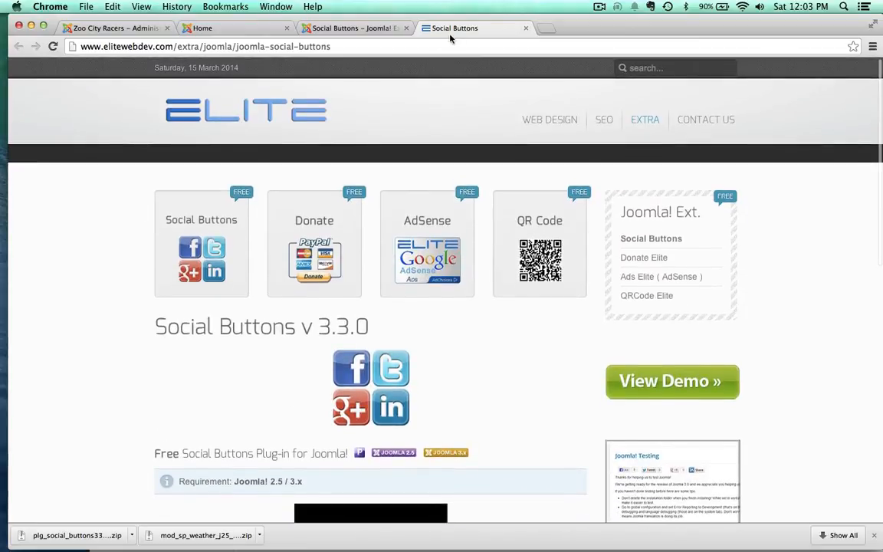
Step: Close the SP Weather module in the Joomla administrator and open the Extension Manager's package file upload form
left_click(233, 28)
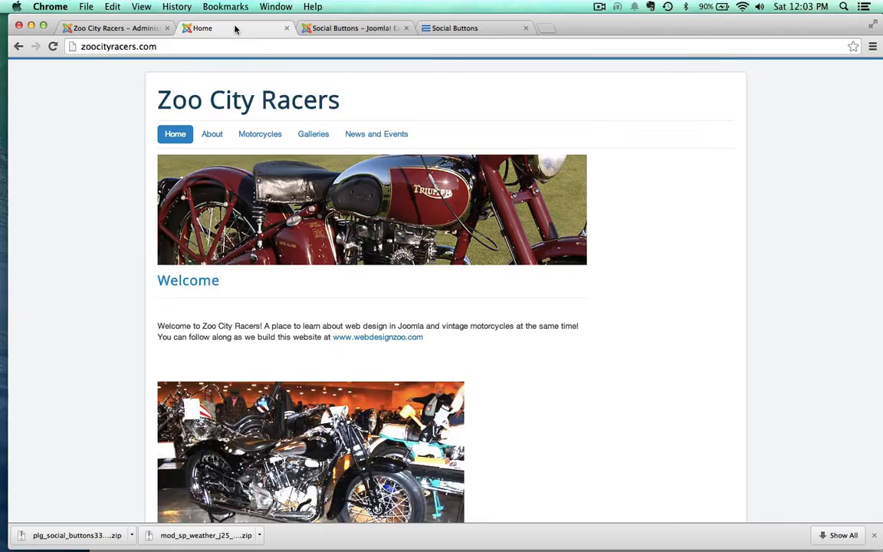
left_click(121, 29)
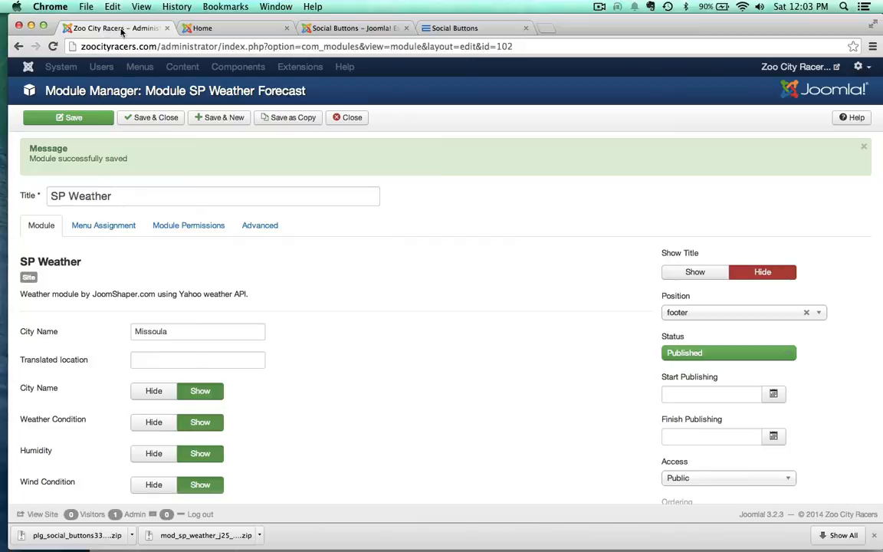
left_click(360, 116)
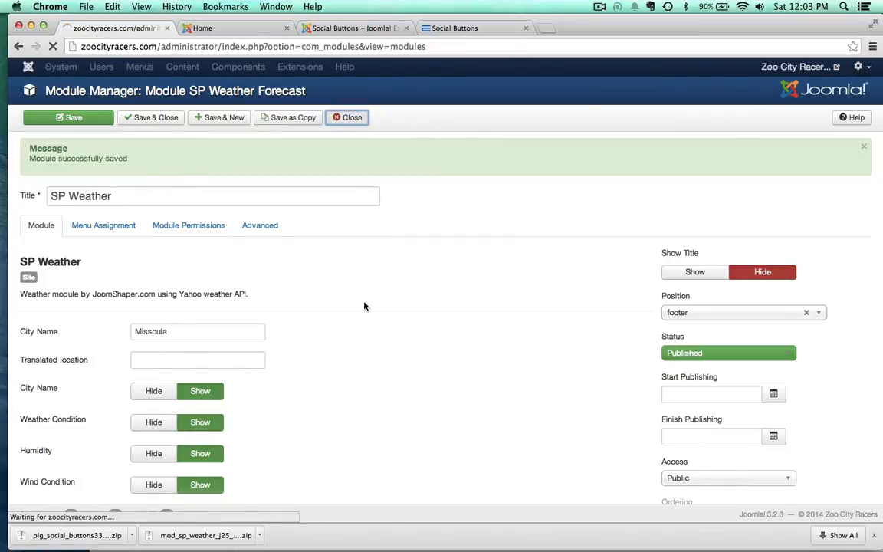
left_click(343, 67)
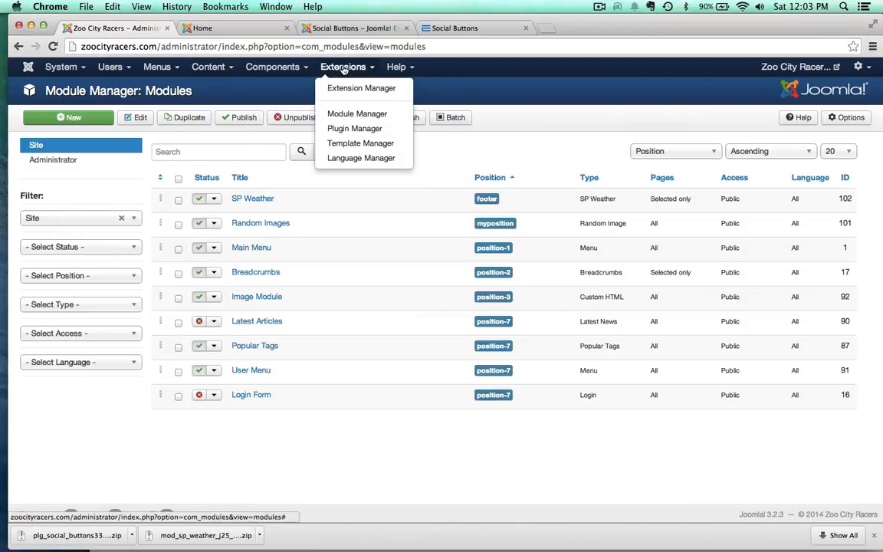
left_click(335, 89)
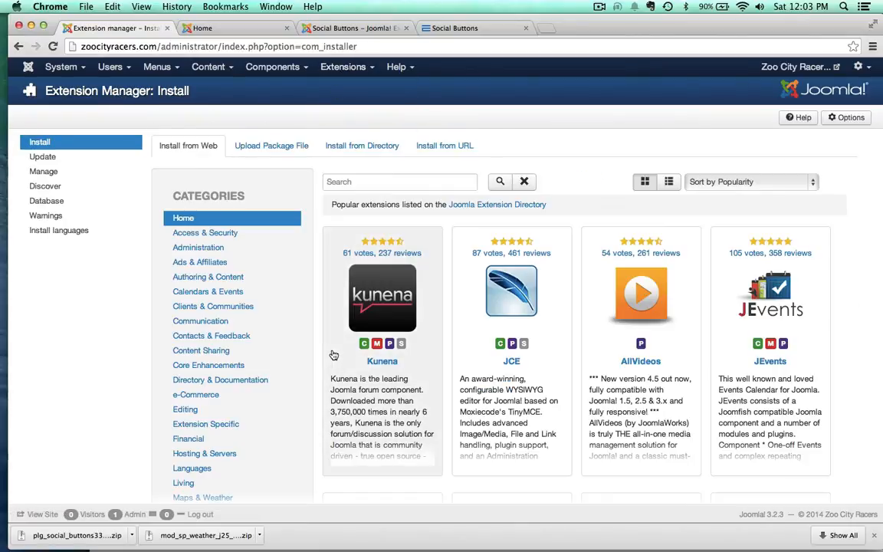
left_click(250, 147)
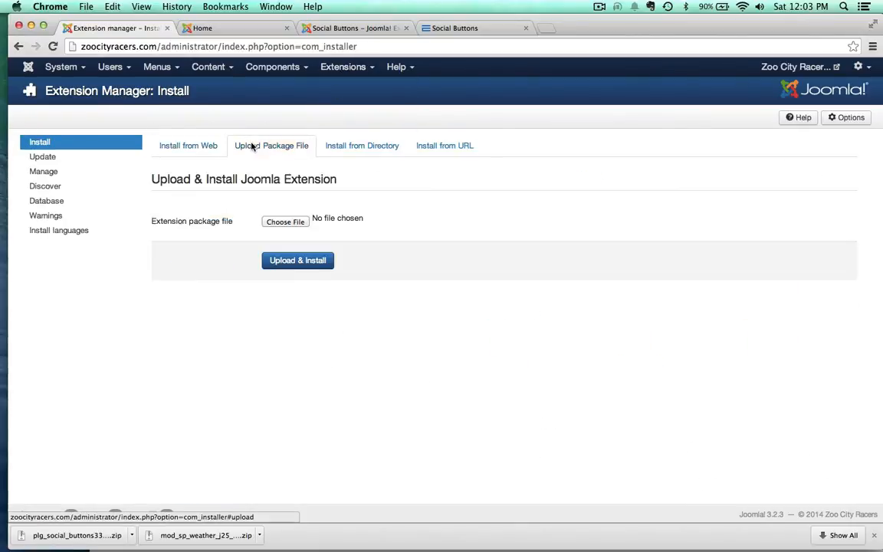
Step: Choose plg_social_buttons330 (1).zip from the Downloads folder as the extension package, then upload and install it
left_click(286, 221)
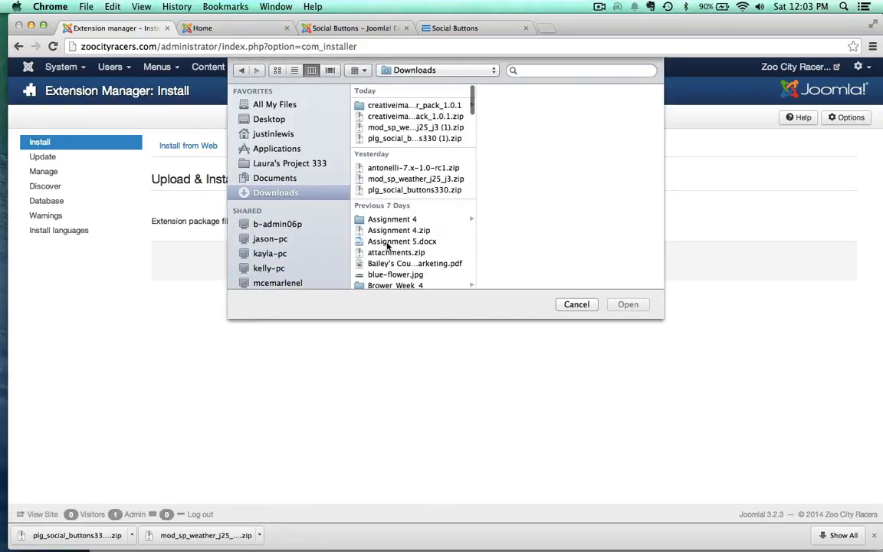
left_click(375, 137)
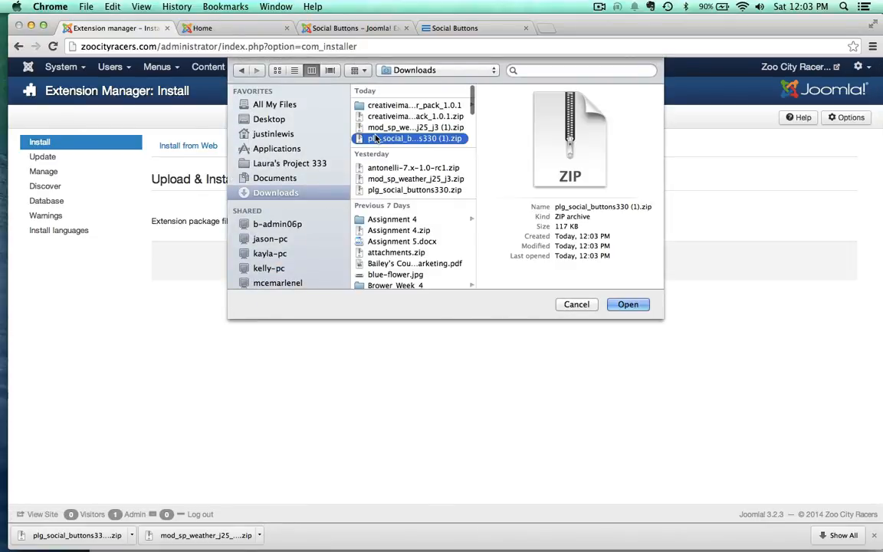
left_click(621, 306)
left_click(294, 264)
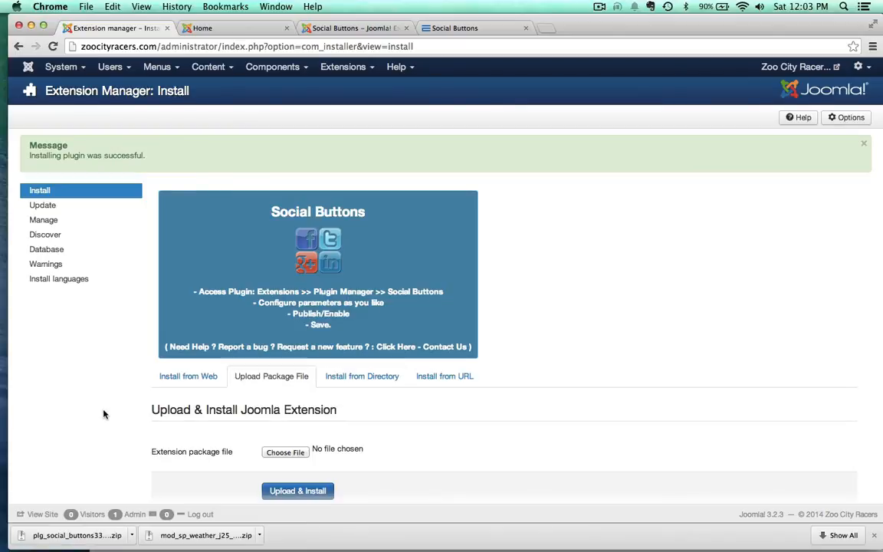
scroll(104, 414, "down", 1)
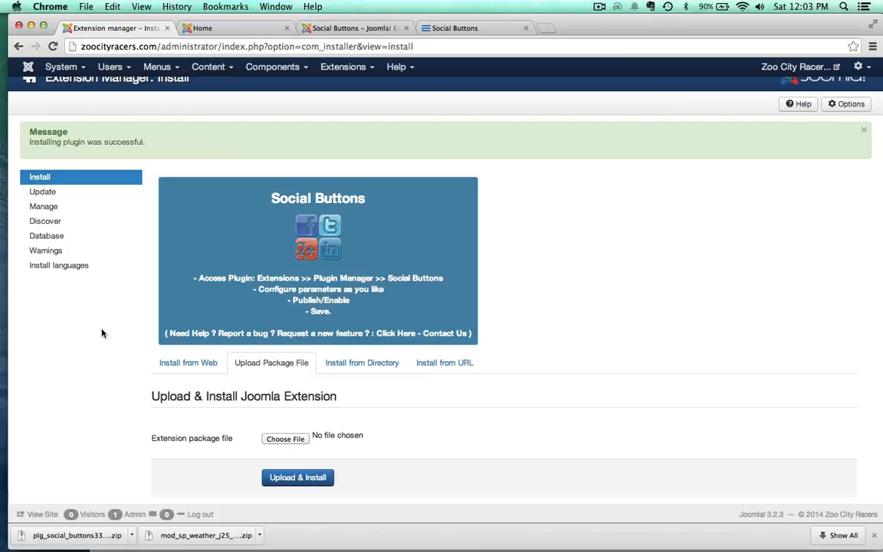
scroll(103, 332, "up", 1)
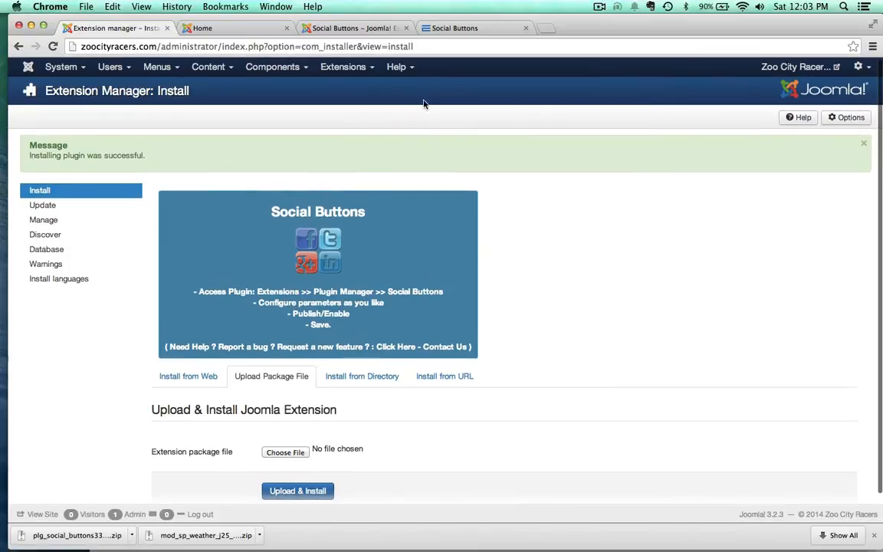
Step: Open the Content - Social Buttons plugin in the Plugin Manager and set its status to Enabled
left_click(349, 67)
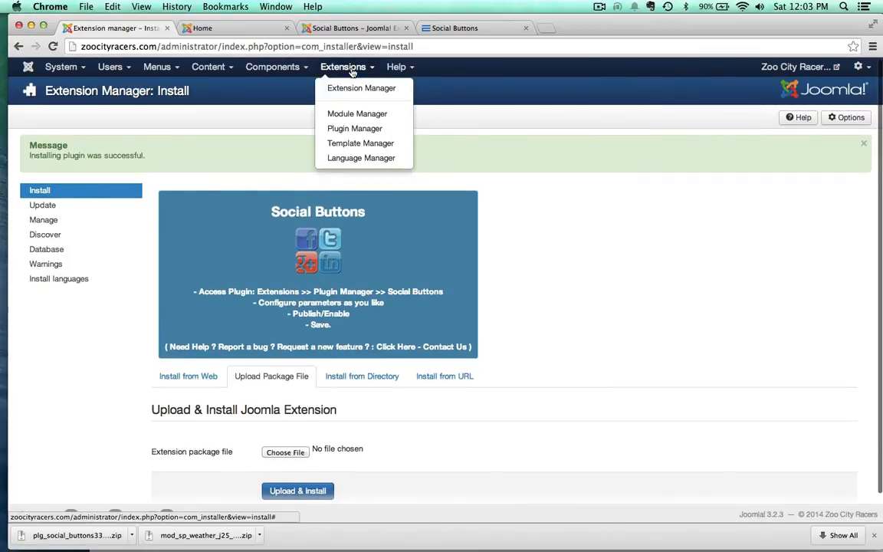
left_click(345, 130)
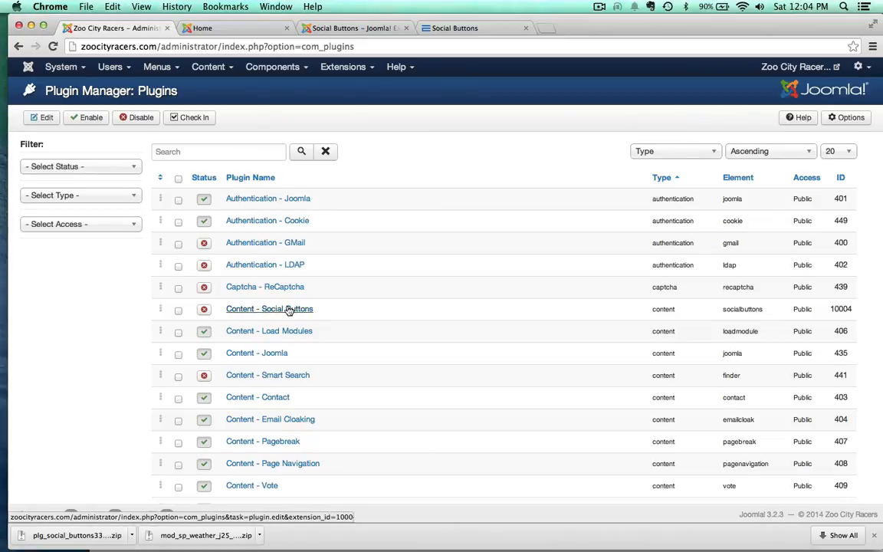
left_click(288, 310)
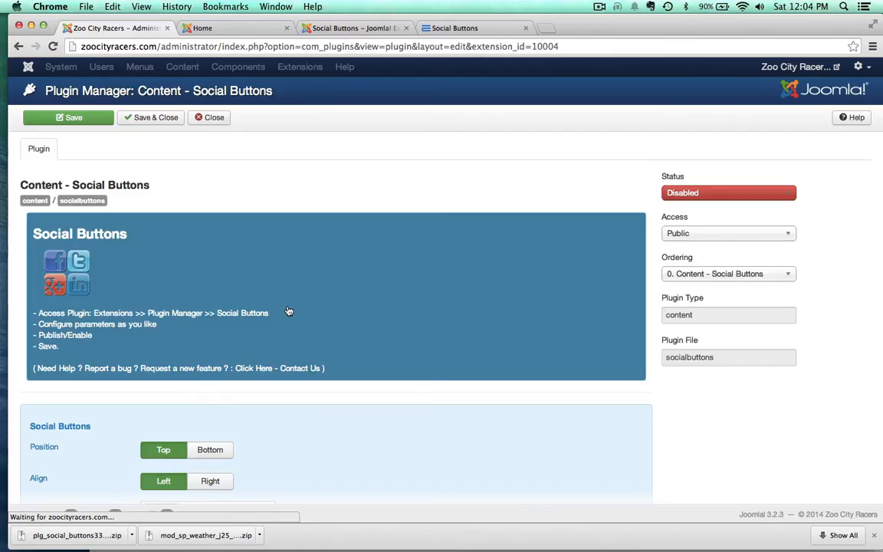
left_click(729, 193)
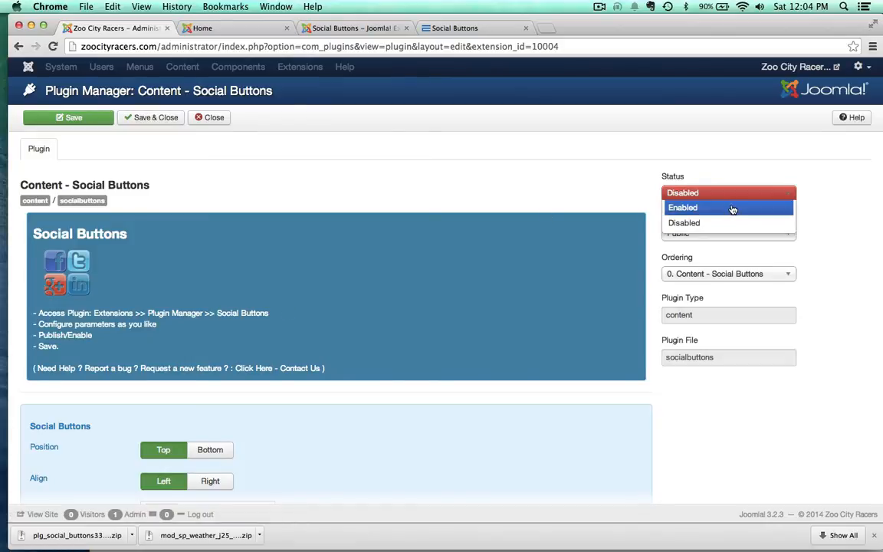
left_click(732, 204)
Step: Set the social buttons' position to Bottom and their alignment to Right in the plugin settings
scroll(145, 354, "down", 4)
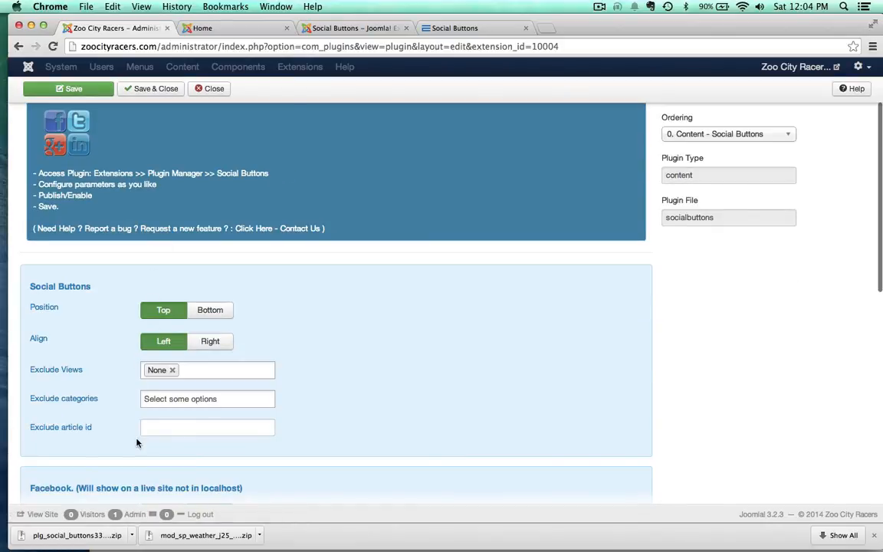
scroll(137, 443, "down", 1)
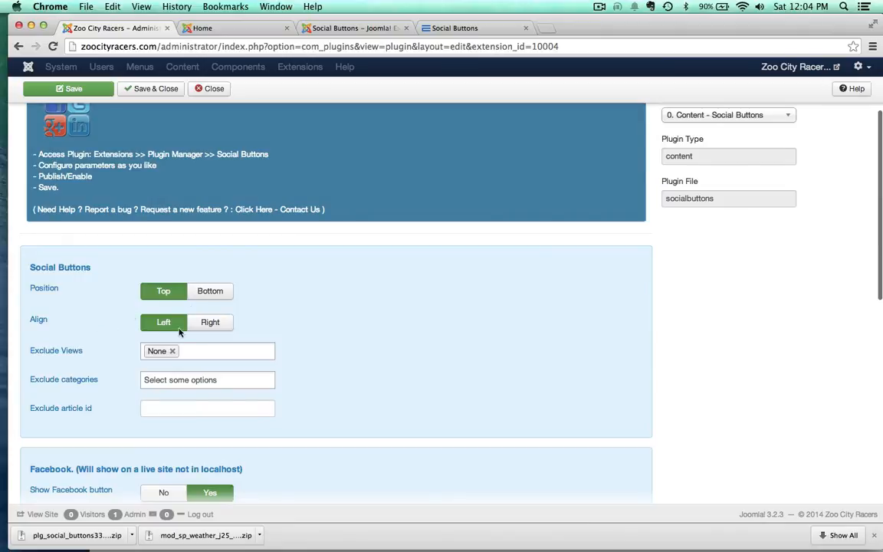
left_click(209, 290)
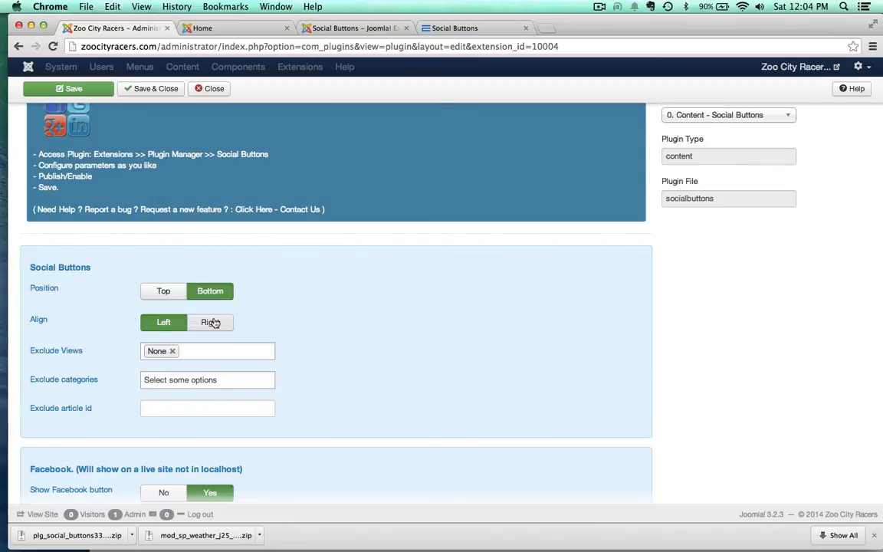
left_click(213, 322)
scroll(415, 390, "down", 10)
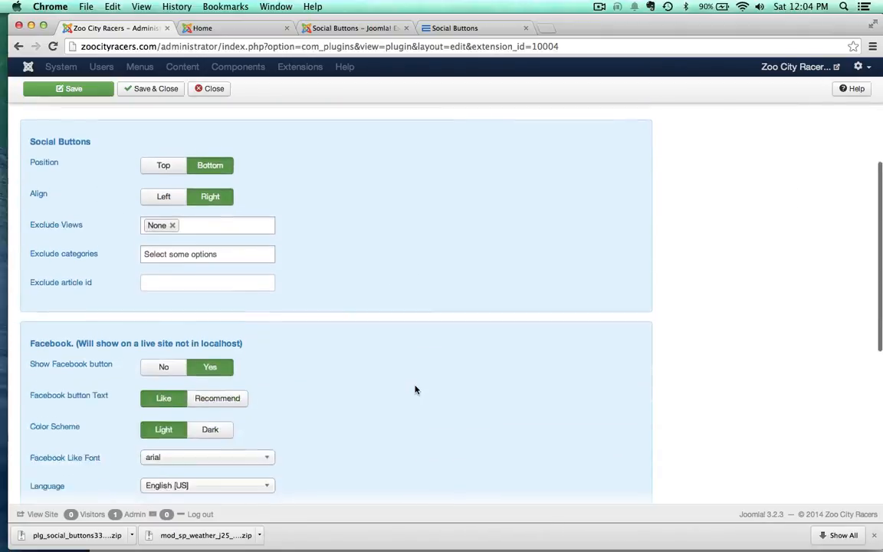
Step: Save and close the Social Buttons plugin, then reload the Zoo City Racers home page to check the buttons below the article
scroll(415, 390, "up", 10)
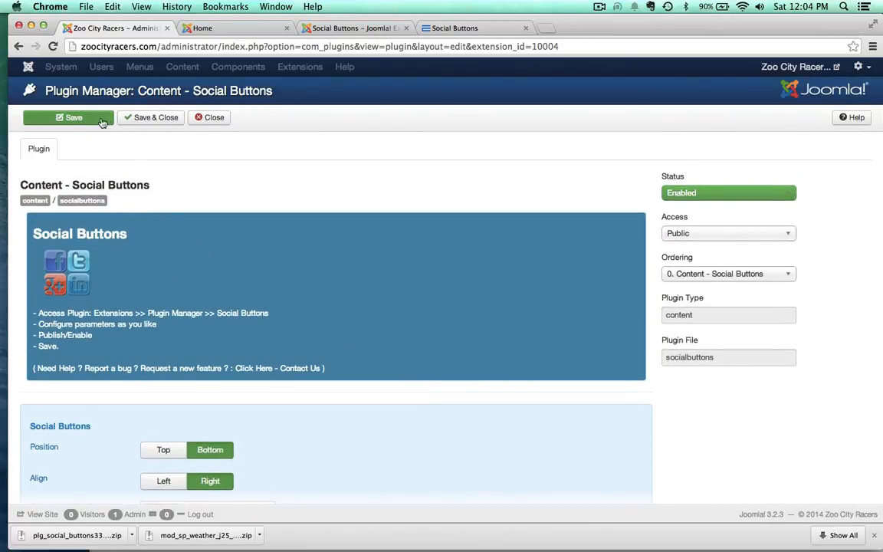
left_click(145, 120)
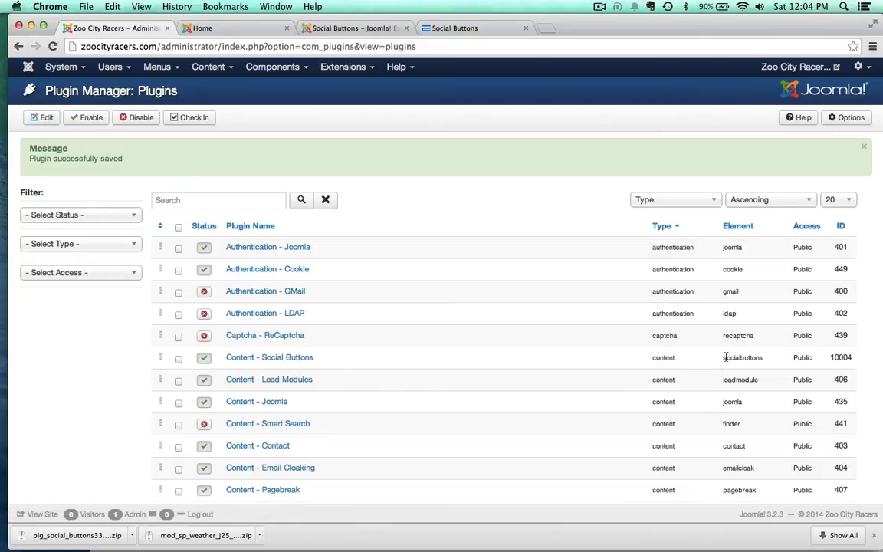
left_click(218, 32)
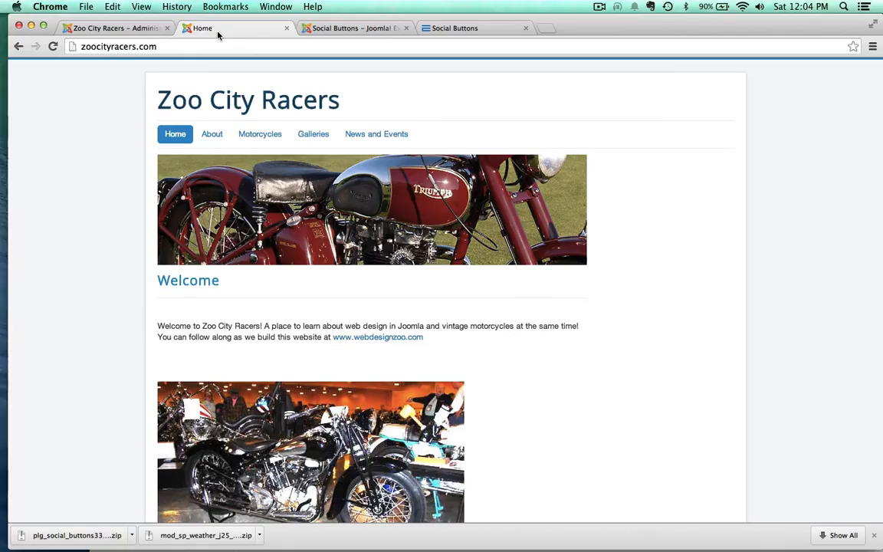
key("super+r")
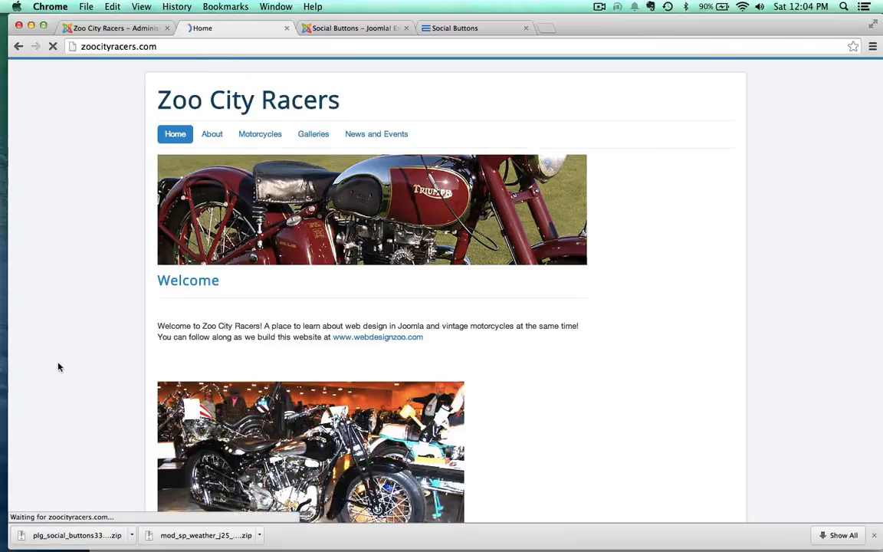
scroll(58, 367, "down", 5)
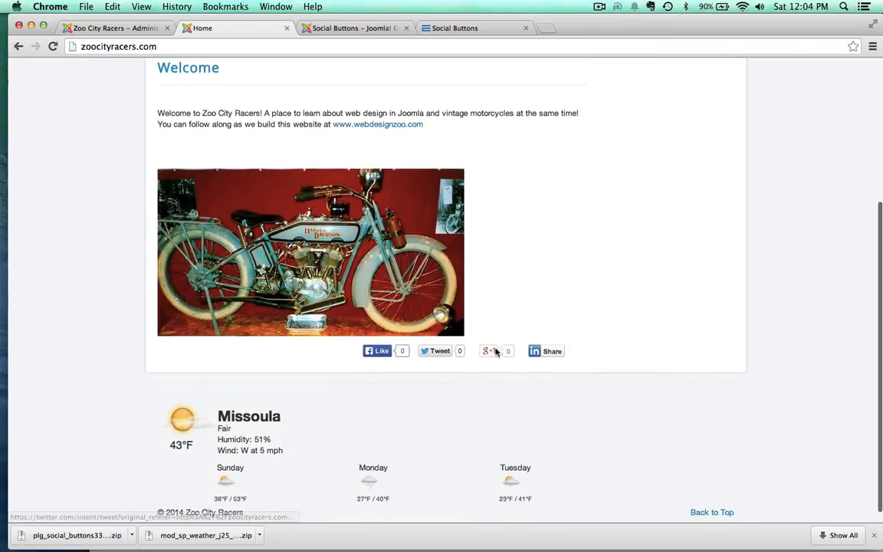
Step: Test the LinkedIn Share, Tweet and Facebook Like buttons below the Welcome article, closing each pop-up window
left_click(551, 352)
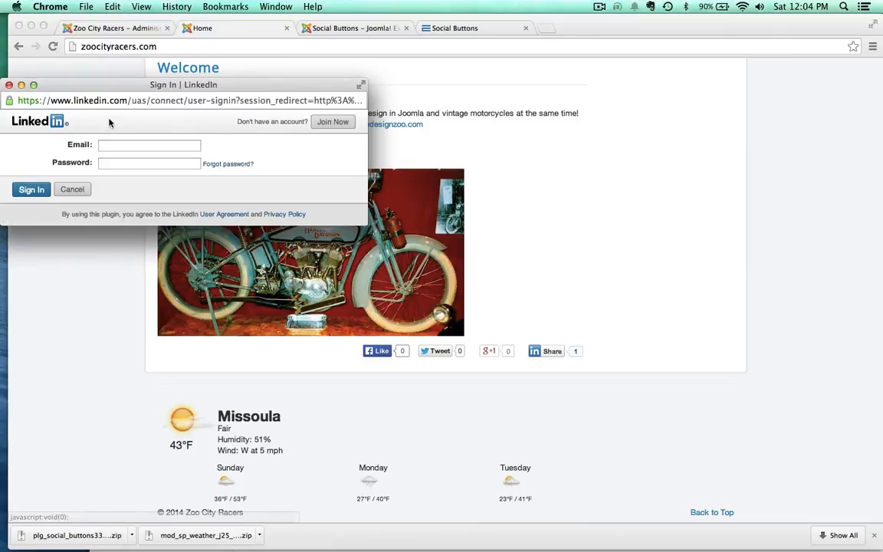
left_click(8, 84)
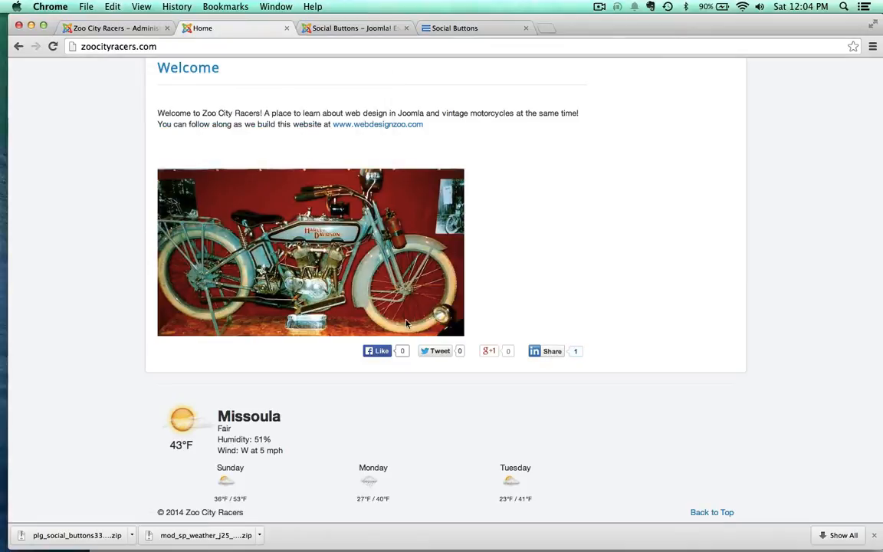
left_click(439, 352)
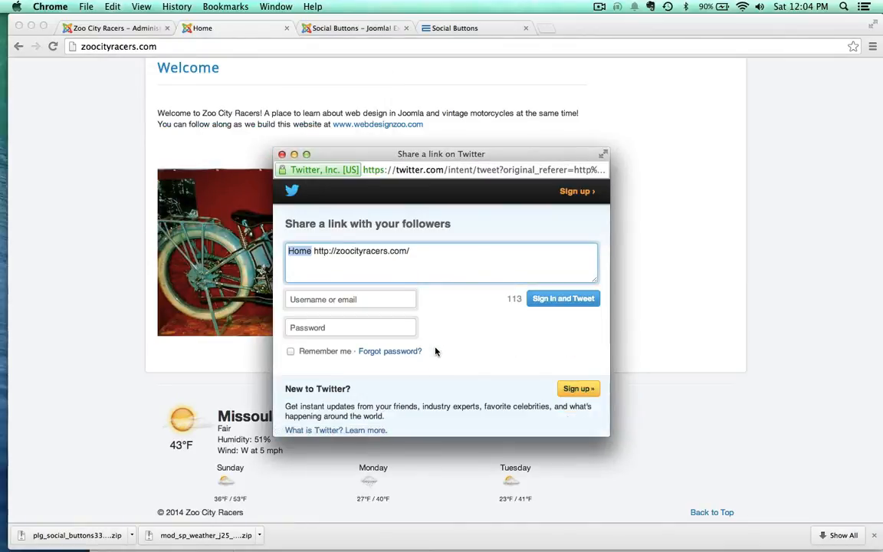
left_click(281, 154)
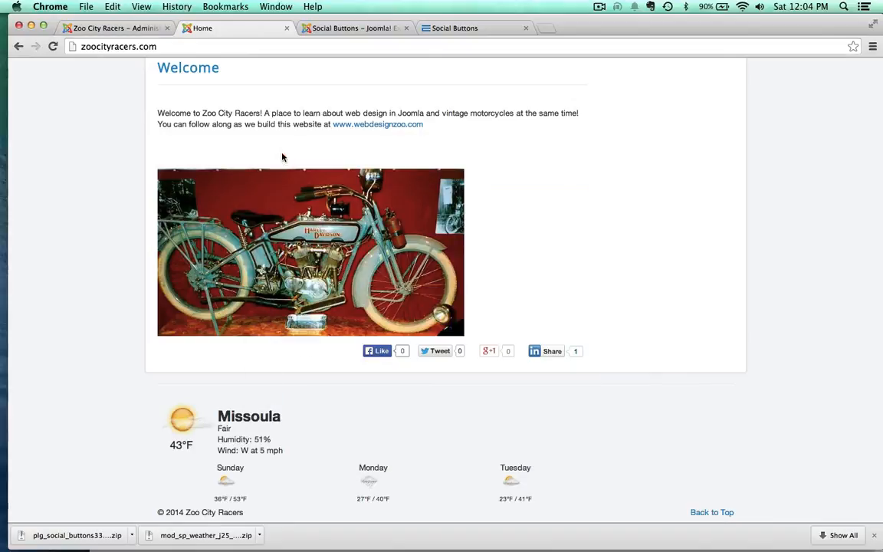
left_click(385, 353)
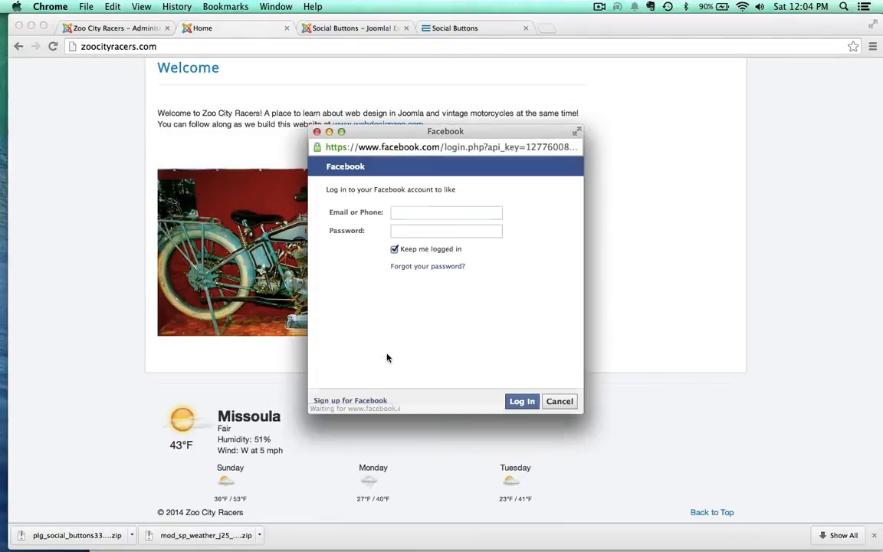
left_click(318, 133)
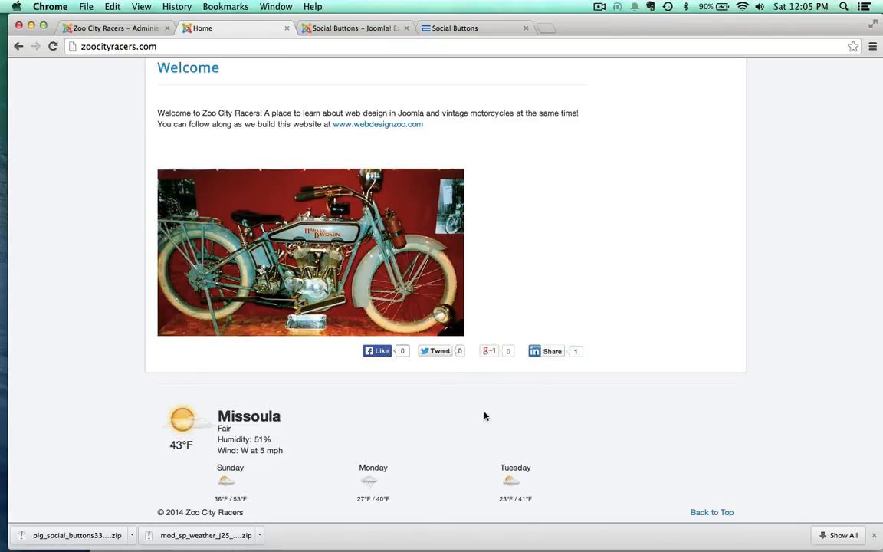
scroll(109, 195, "down", 2)
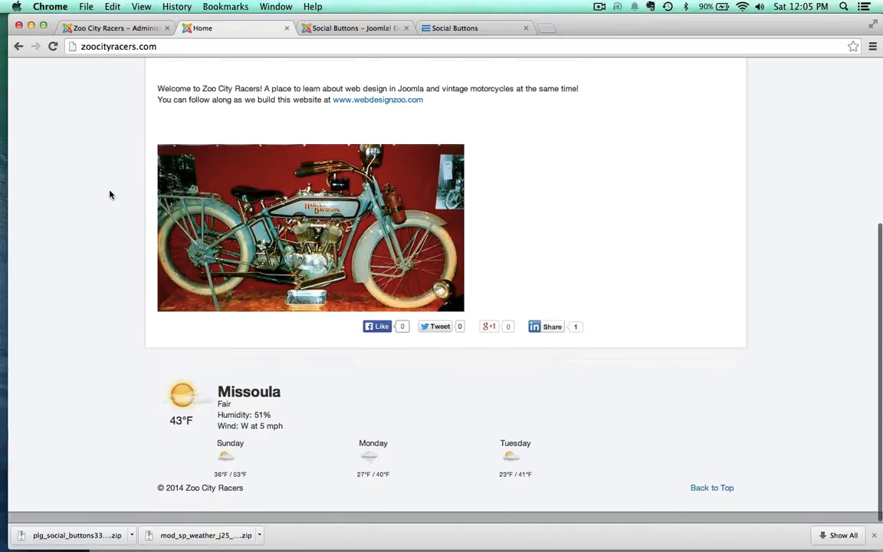
scroll(109, 194, "up", 5)
scroll(109, 194, "down", 5)
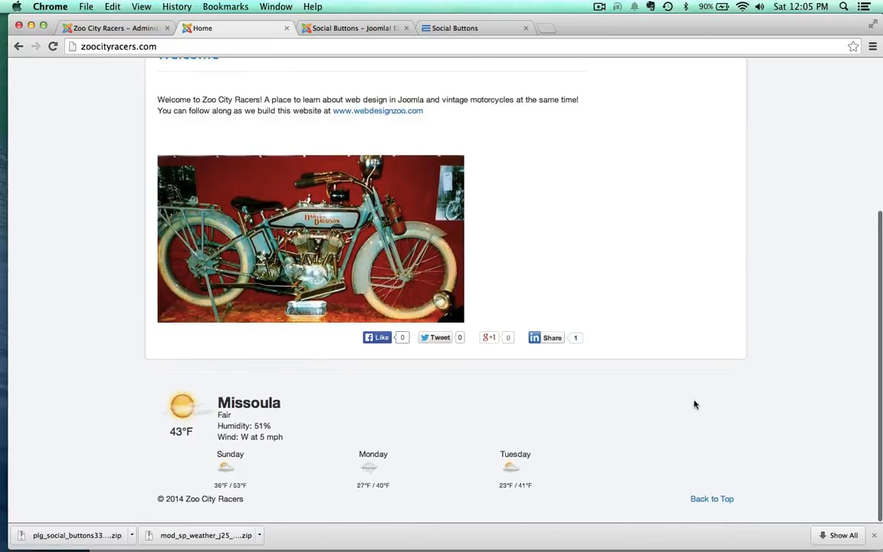
Step: Shorten the Social Buttons extension page's address to extensions.joomla.org and load the extension directory's main page
left_click(340, 29)
left_click_drag(176, 47, 177, 57)
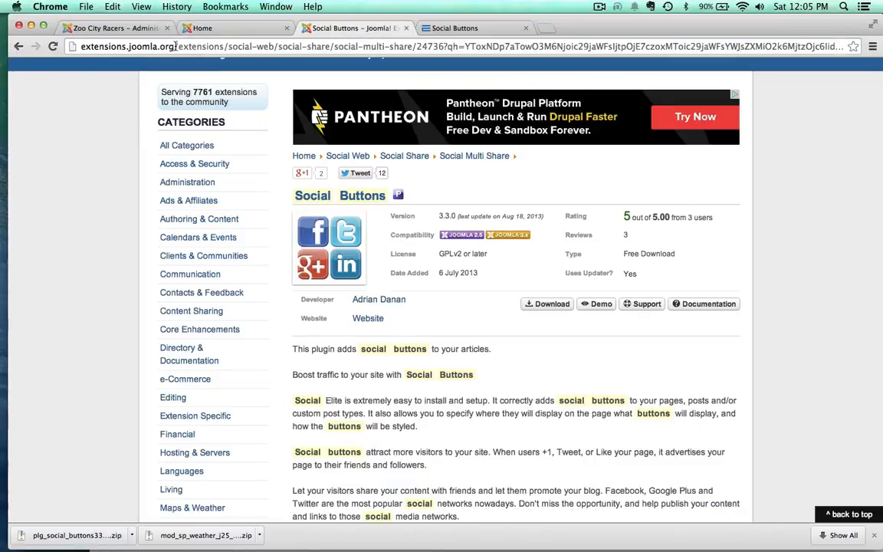
key("BackSpace")
key("Return")
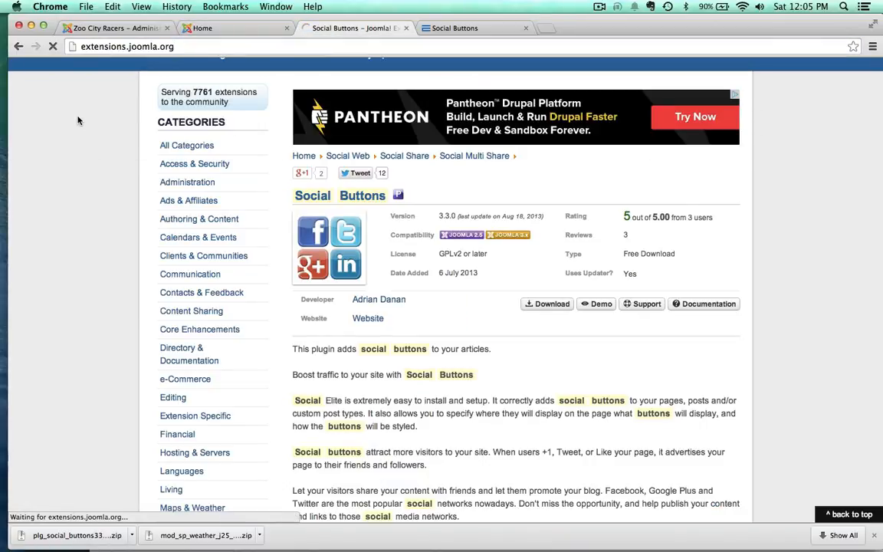